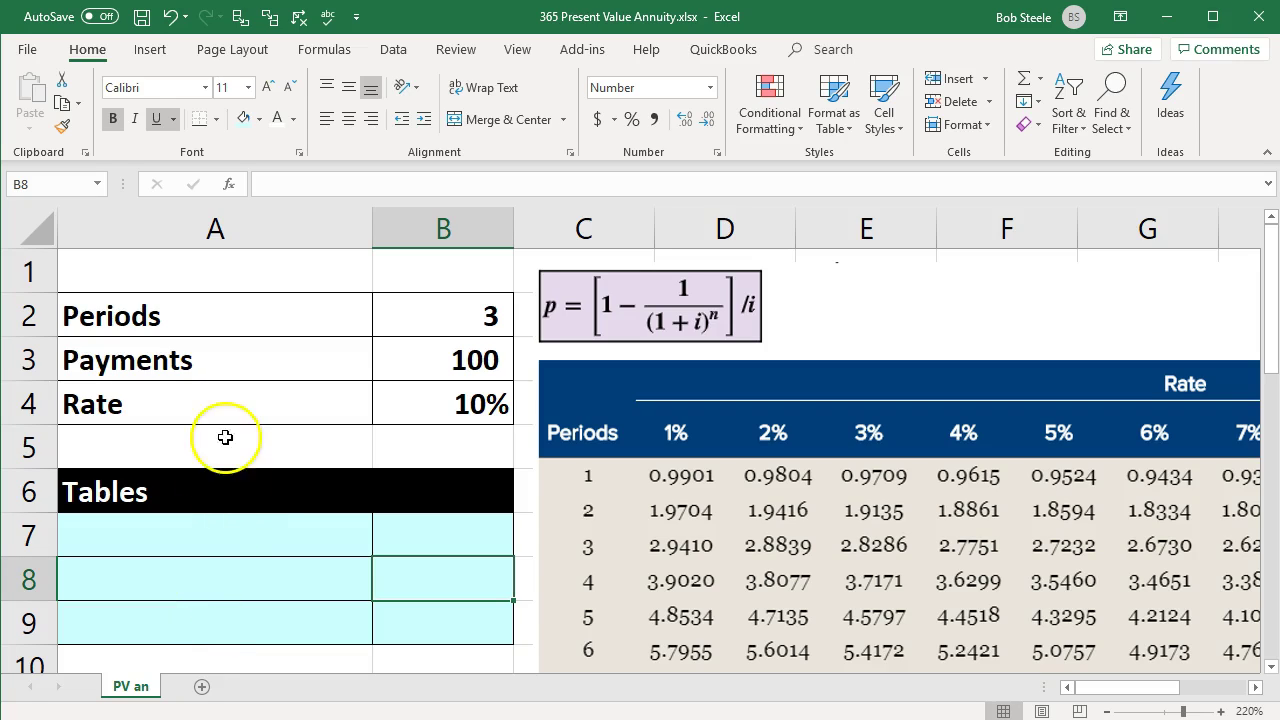
Step: Review the periods, payments and rate inputs, the Tables and Excel sections, and the present value annuity factor table
drag(194, 314, 410, 393)
scroll(410, 393, down, 1)
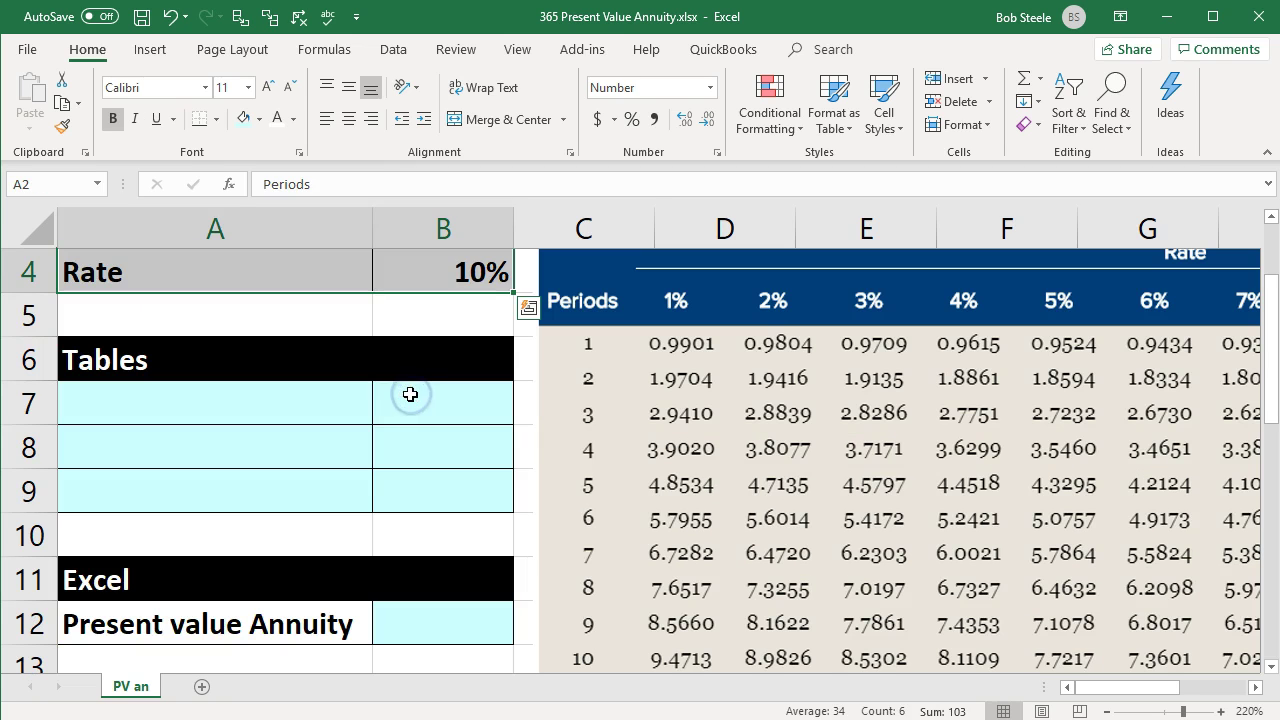
click(375, 416)
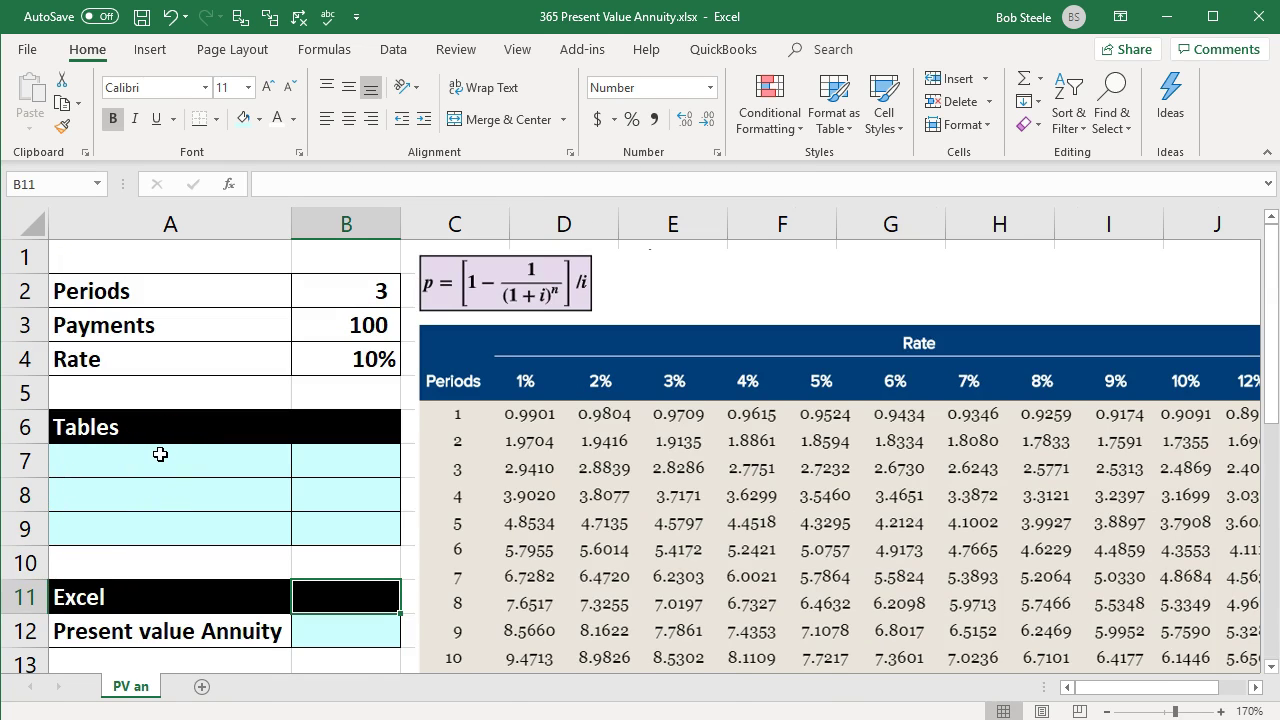
click(690, 410)
click(212, 492)
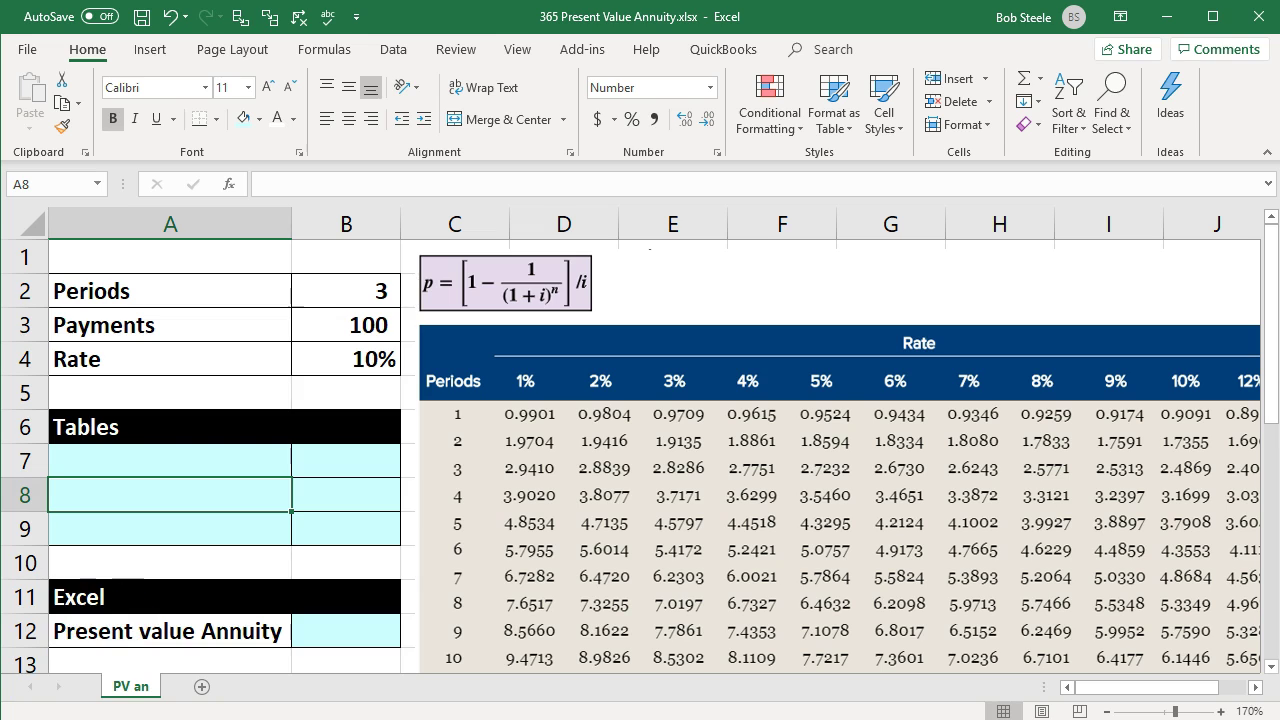
click(132, 298)
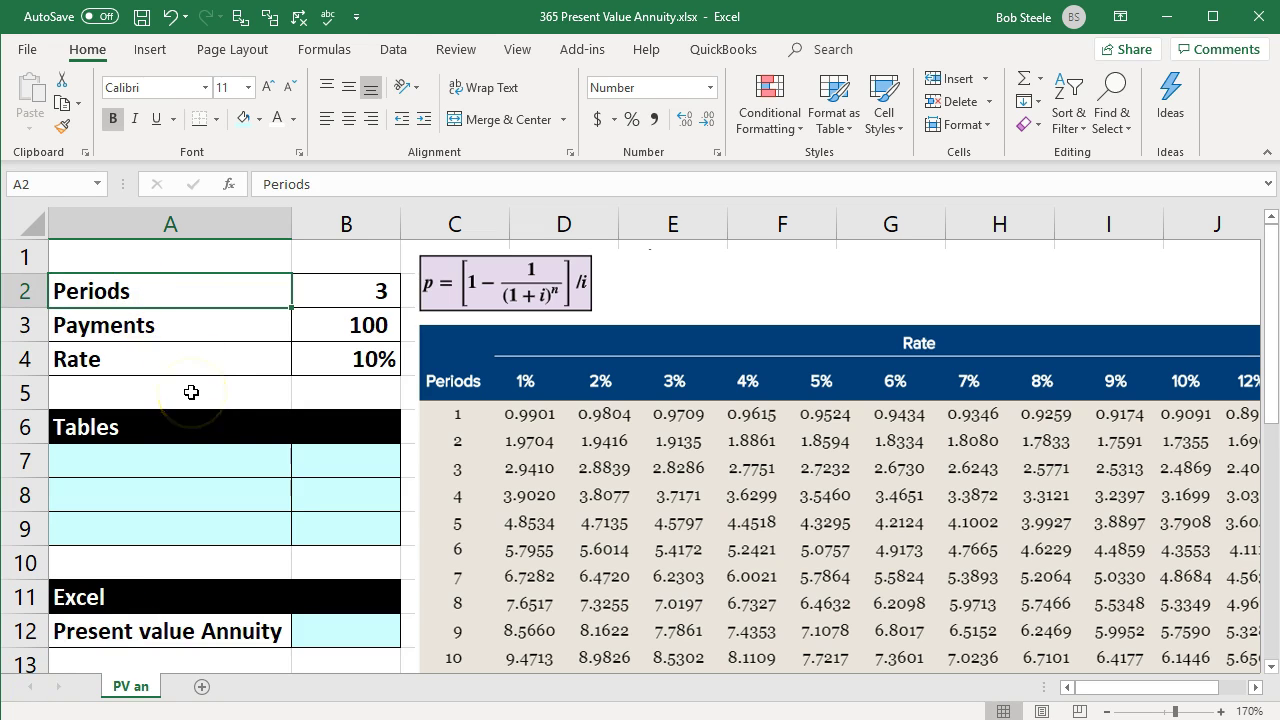
key(Right)
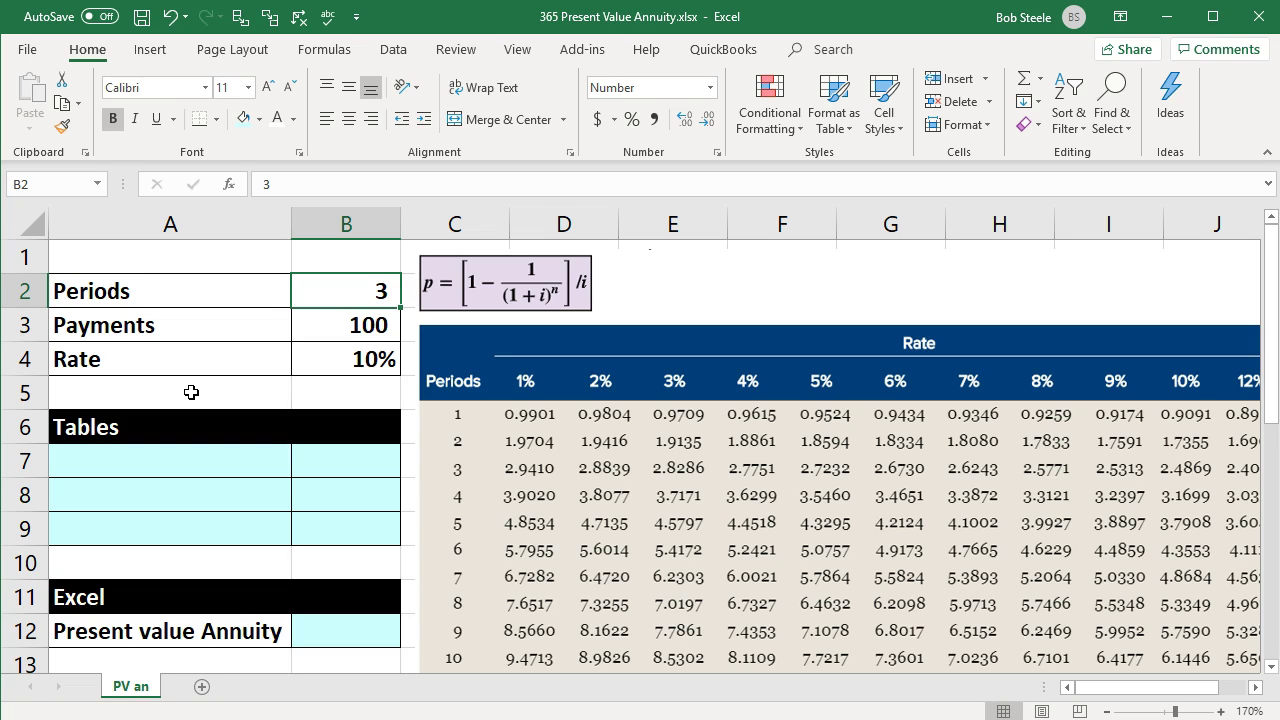
key(Down)
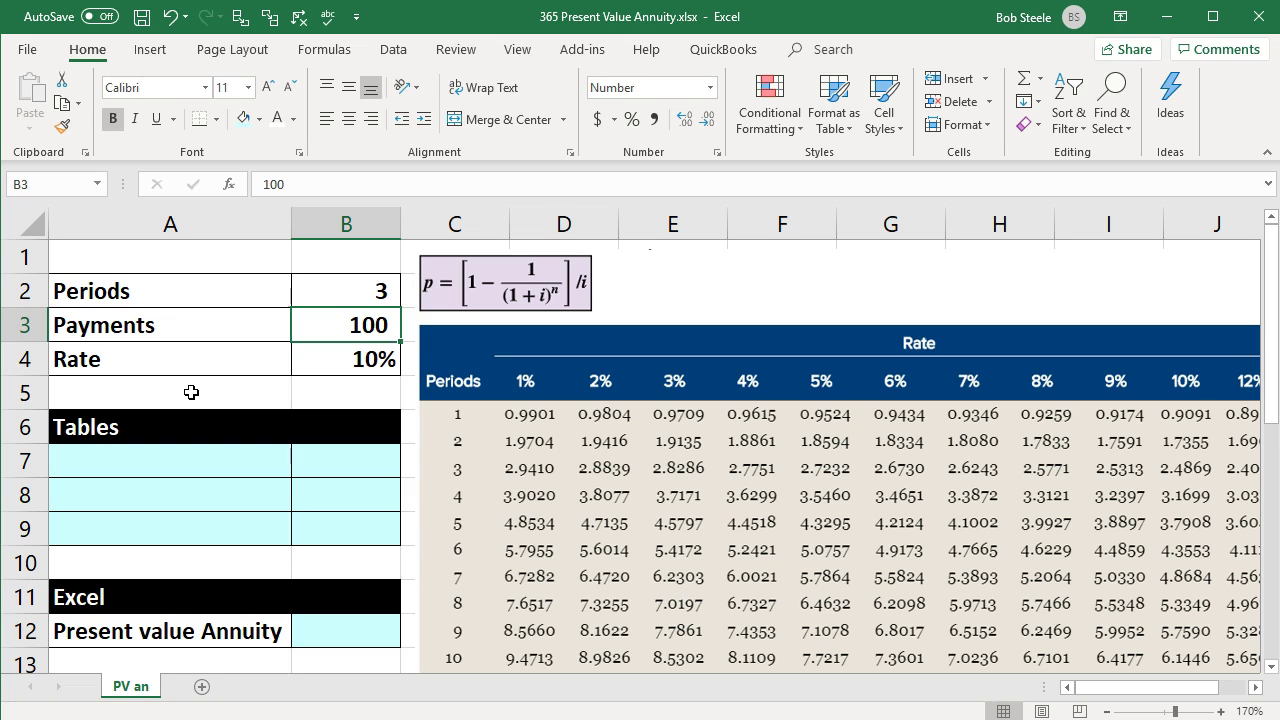
key(Down)
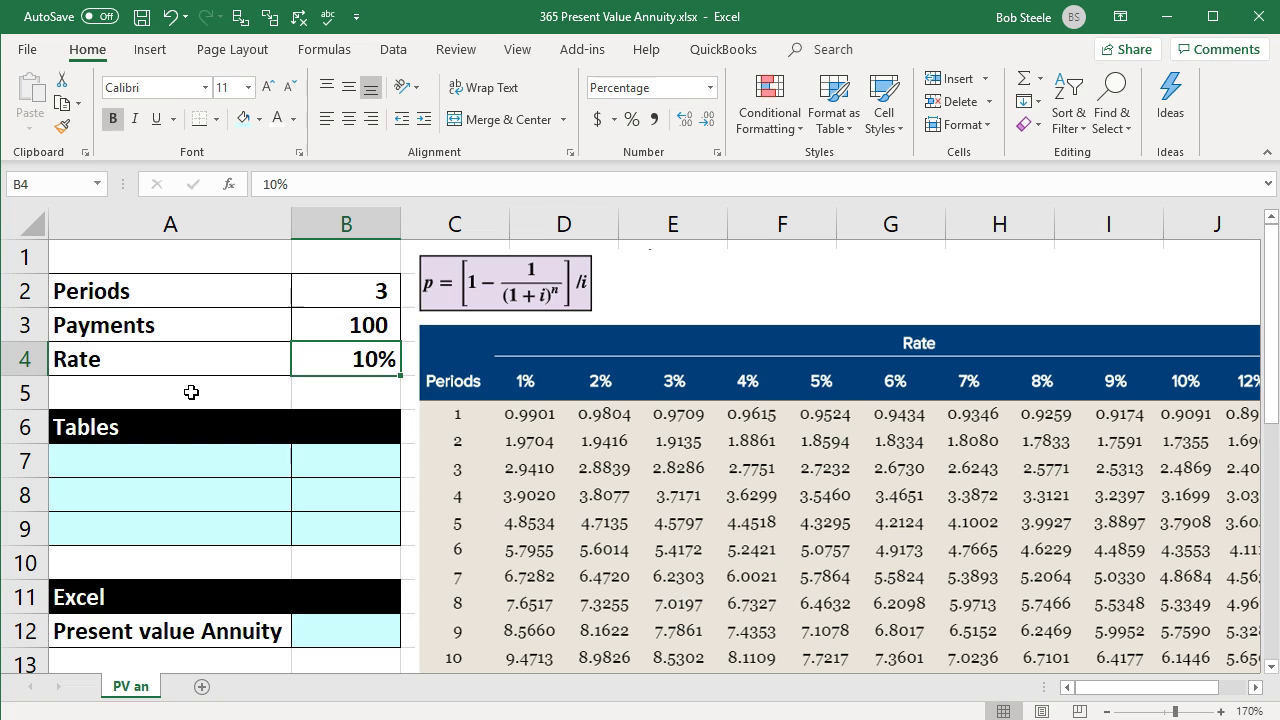
click(325, 324)
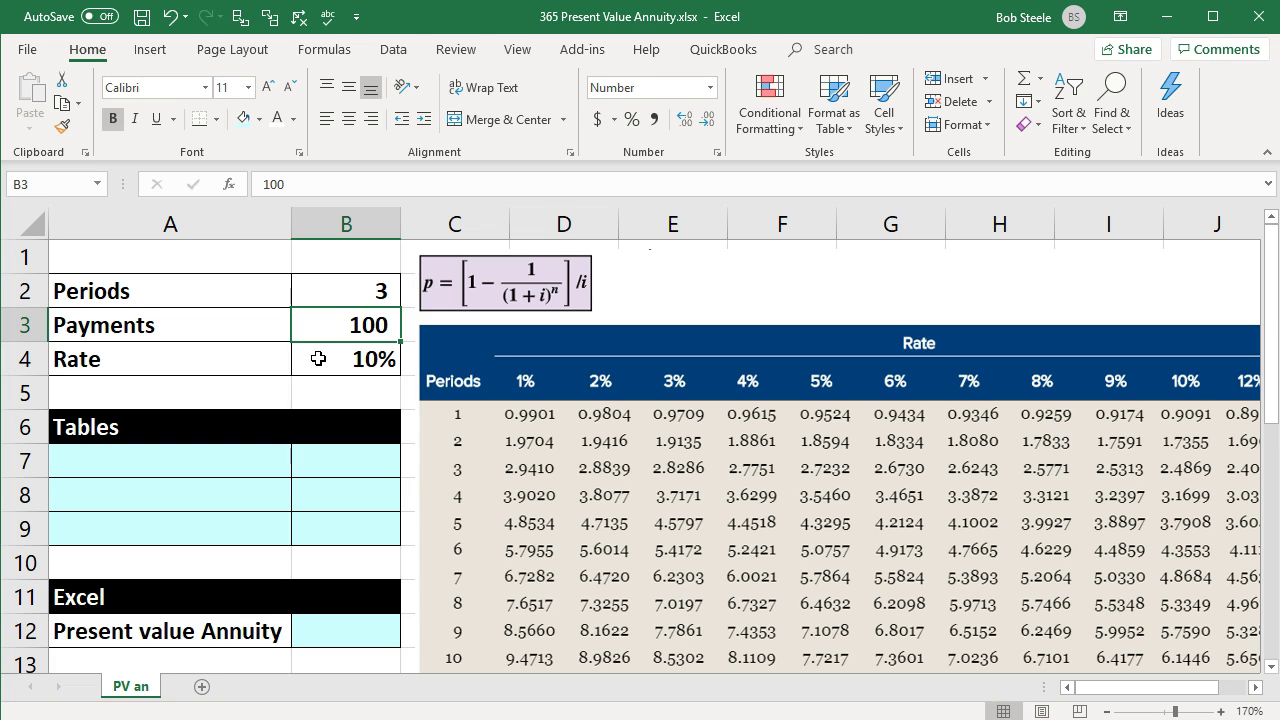
click(588, 414)
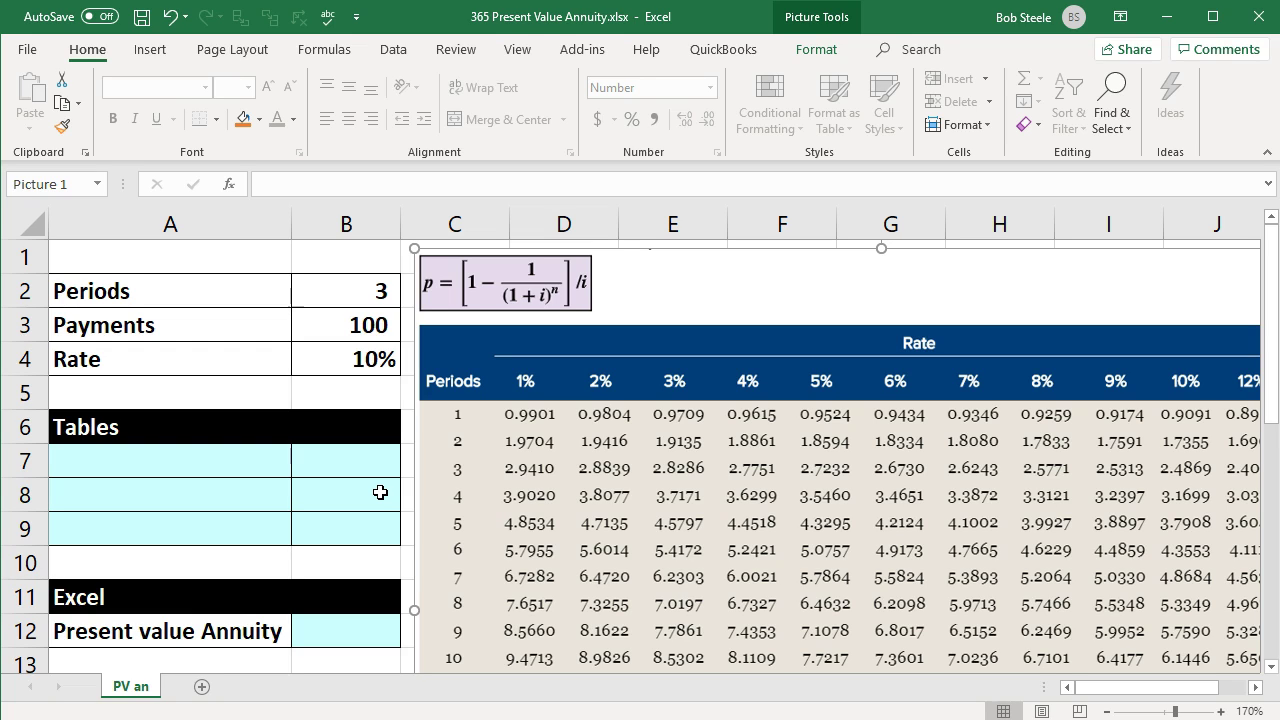
Step: Label the first row of the Tables section in A7 with a reference to the Payments label in A3
click(207, 468)
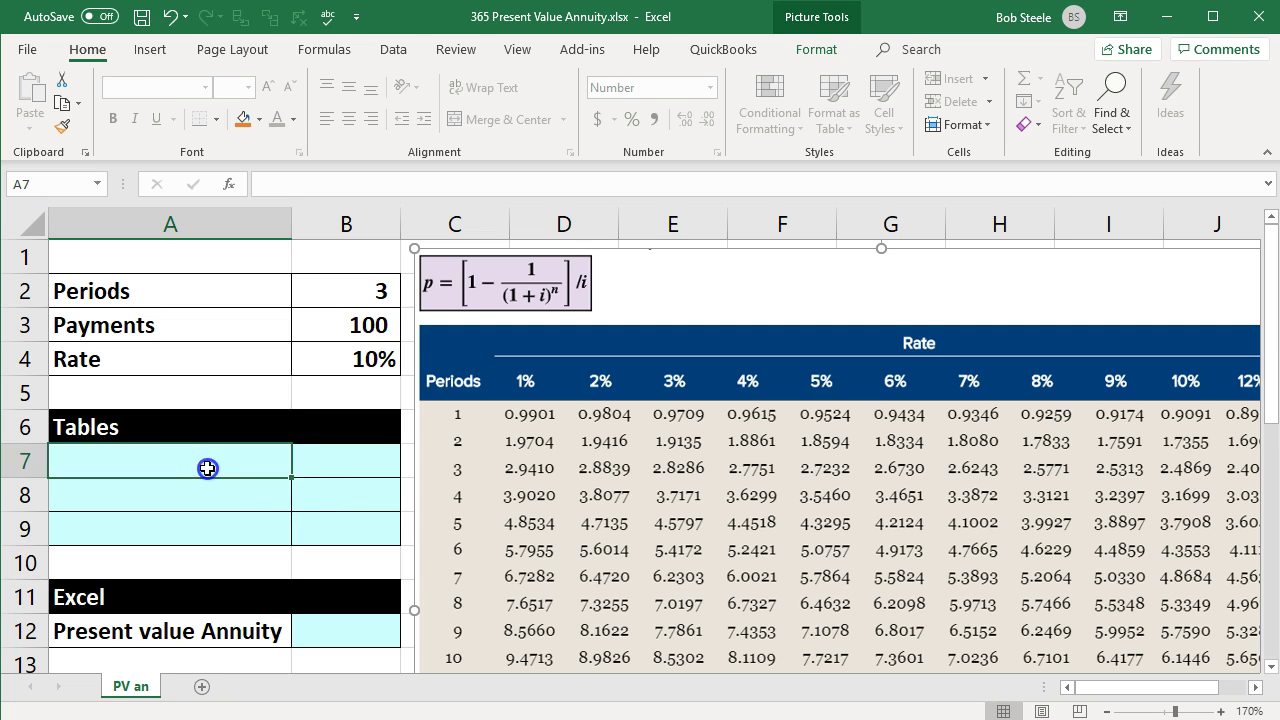
text(=)
key(Up)
key(Up)
key(Up)
key(Up)
key(Tab)
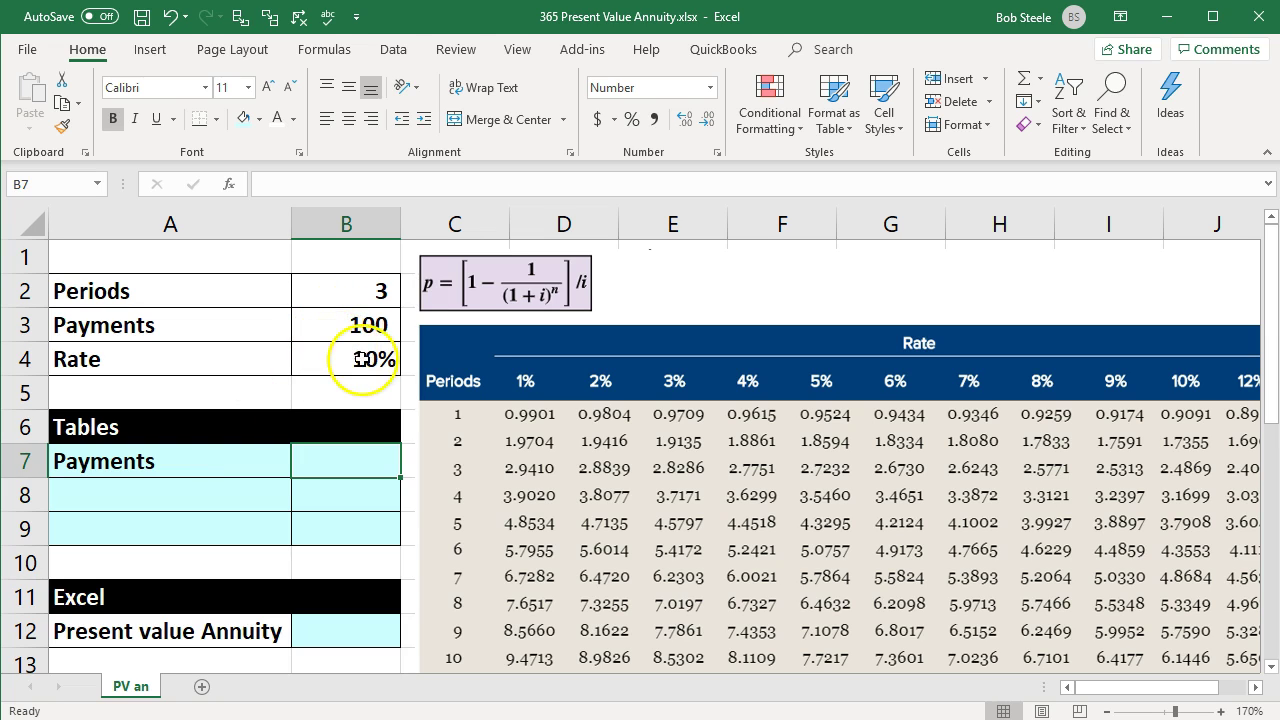
Step: Look up the annuity factor for 3 periods at 10% and enter 2.4869 in B8
click(348, 362)
click(337, 296)
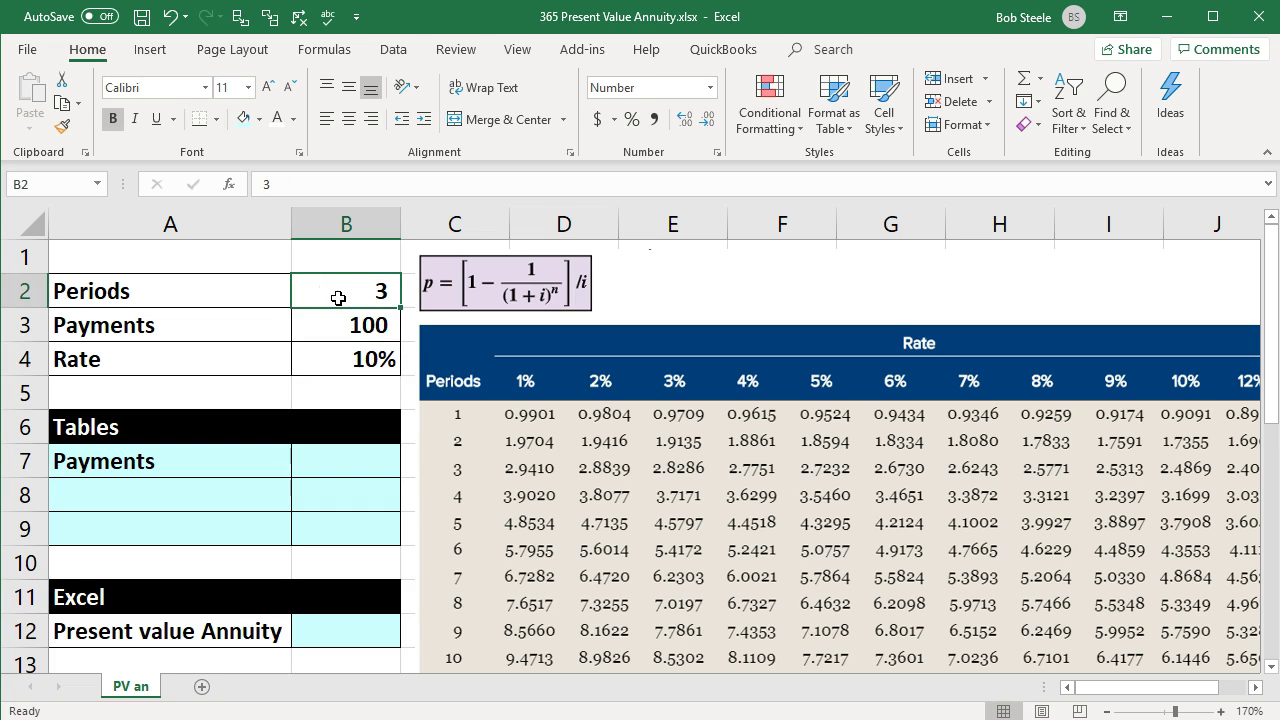
click(340, 358)
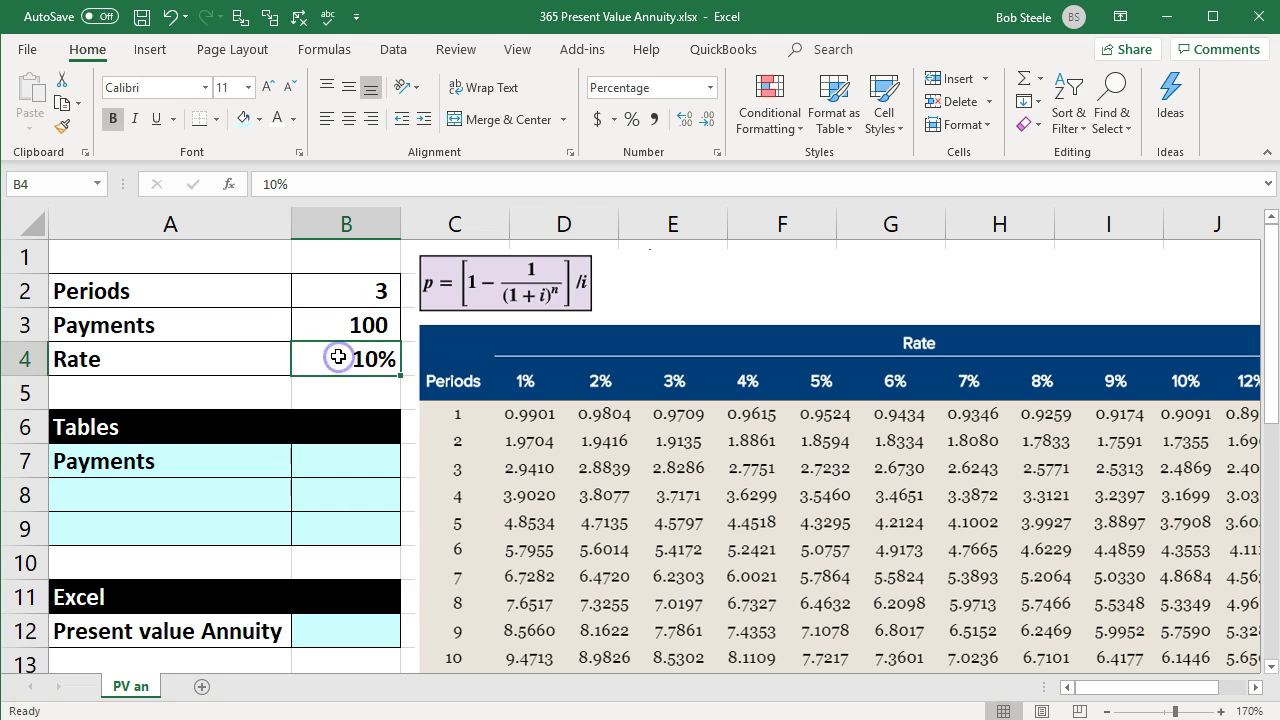
click(346, 293)
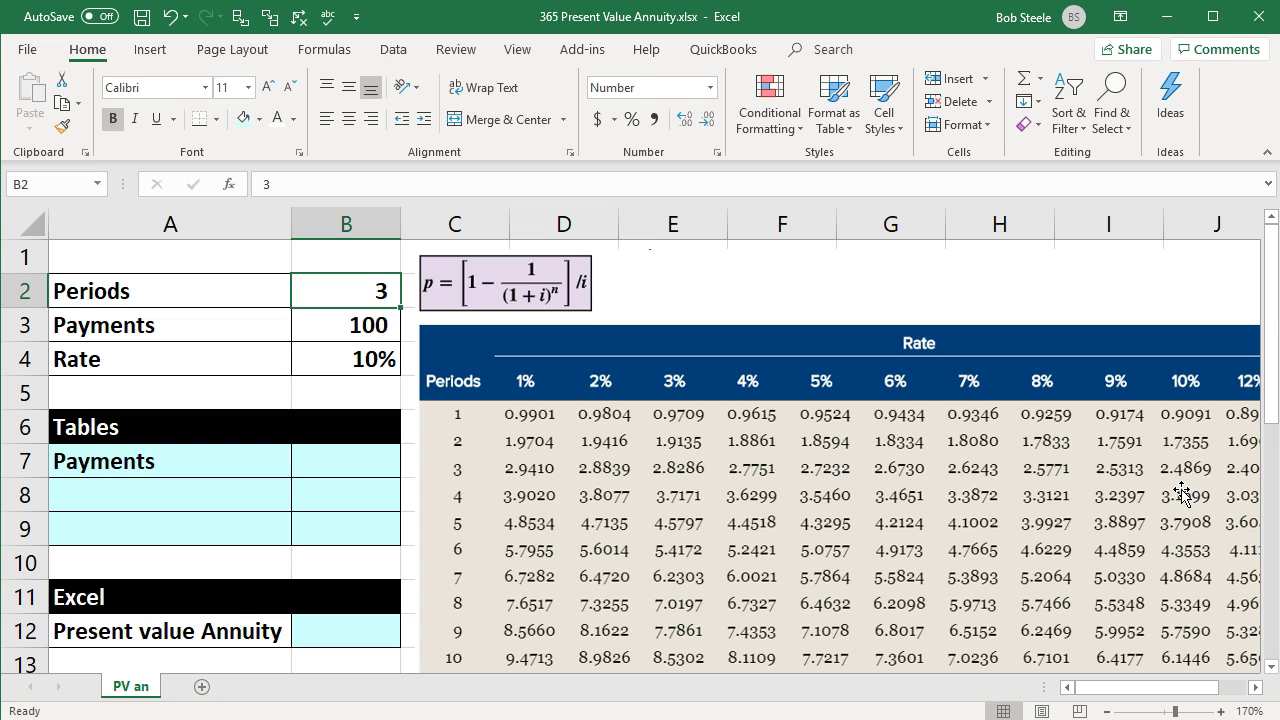
click(336, 490)
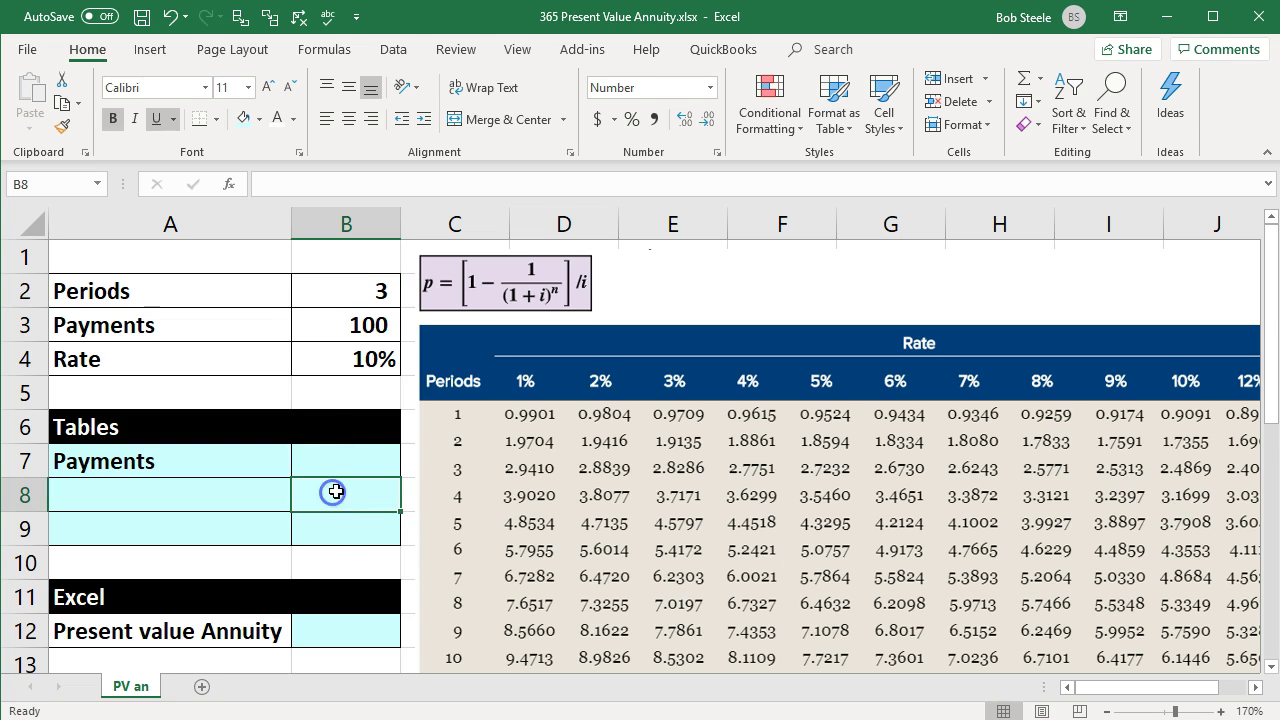
text(2.4869)
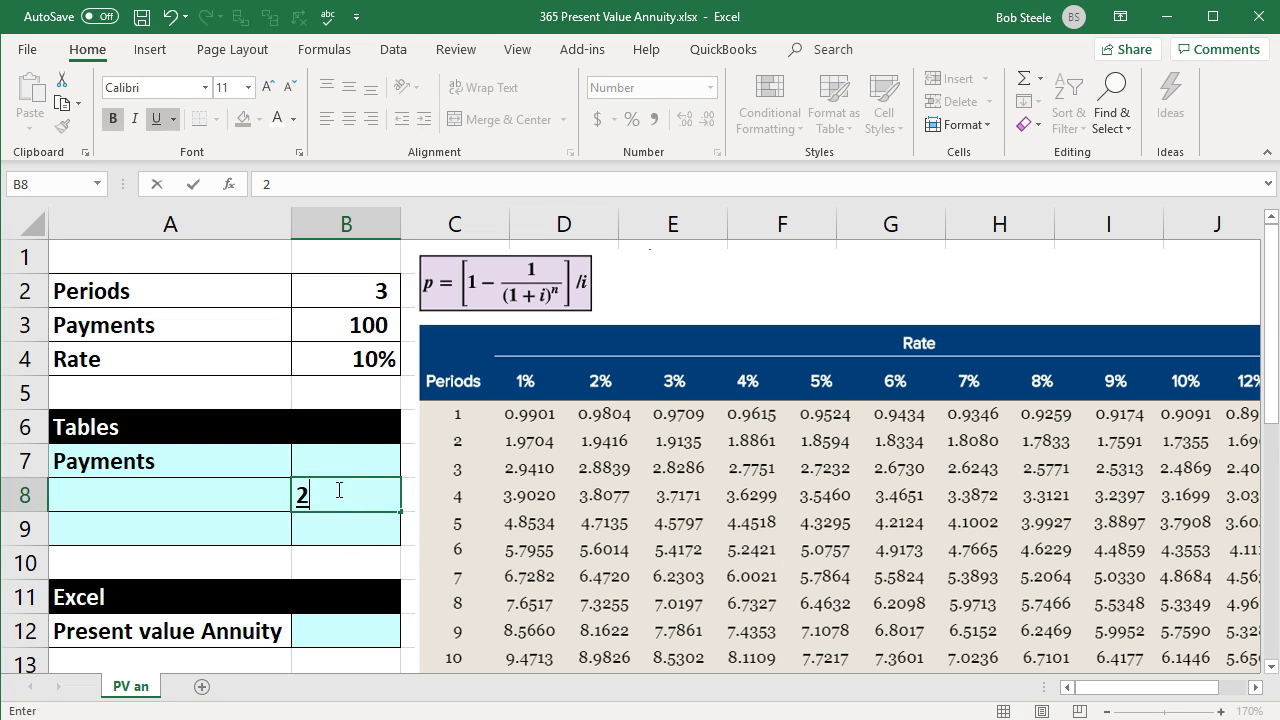
key(Return)
key(Up)
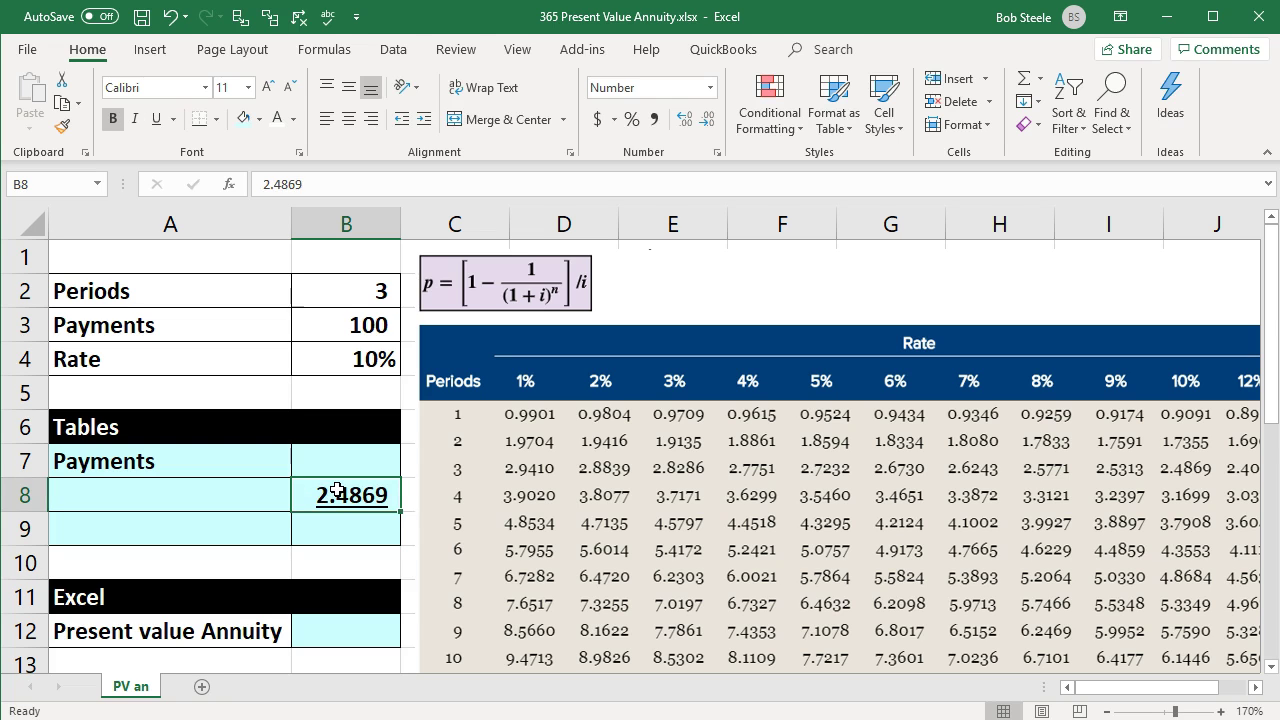
Step: Reference the payment amount in B3 from cell B7 of the Tables section
key(Up)
text(=)
key(Up)
key(Up)
key(Up)
key(Up)
key(Return)
Step: Label the factor row in A8 as "Table"
key(Left)
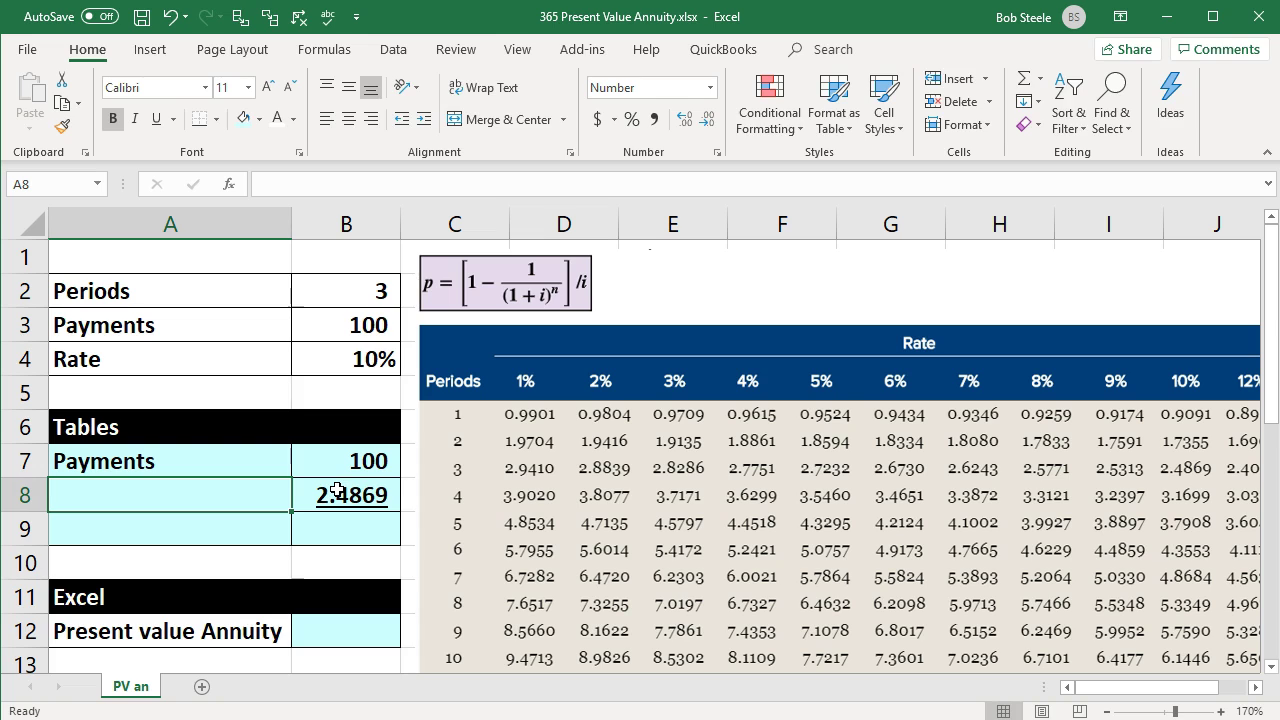
text(Table)
key(Return)
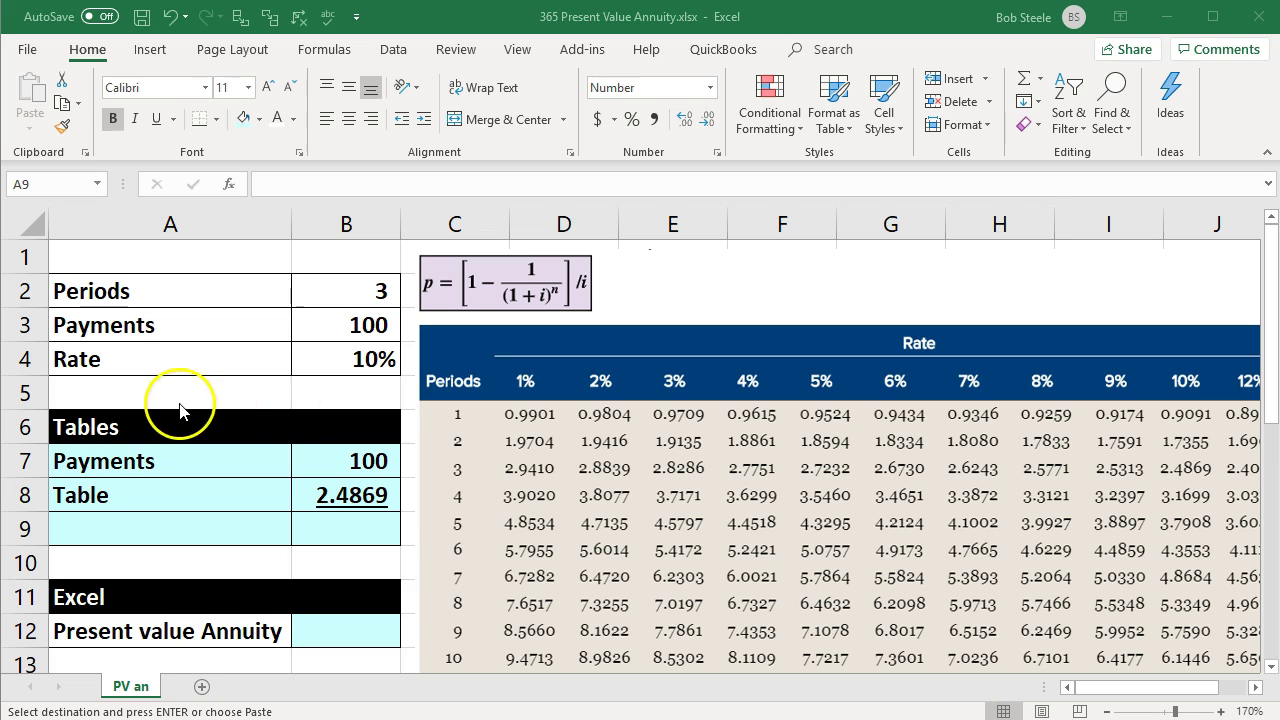
click(163, 515)
text(=A12)
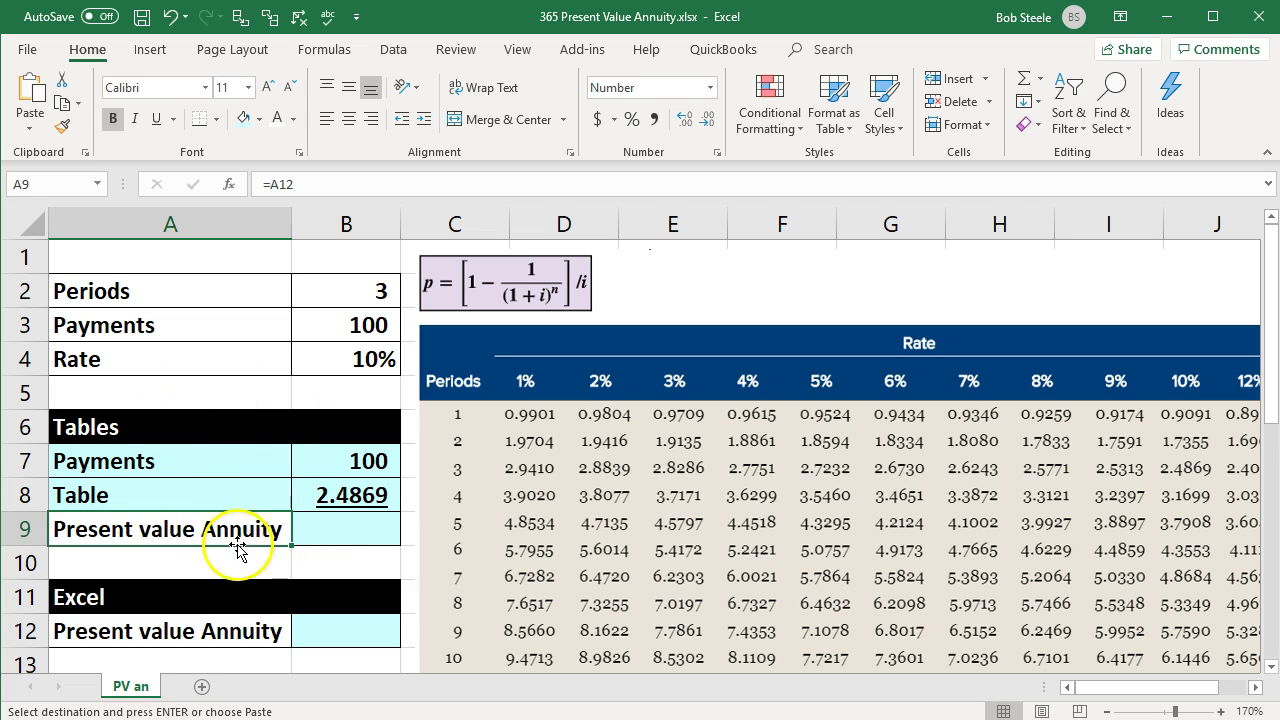
click(170, 16)
Step: Paste the "Present value Annuity" label into A9 as a plain value and leave copy mode
right_click(177, 517)
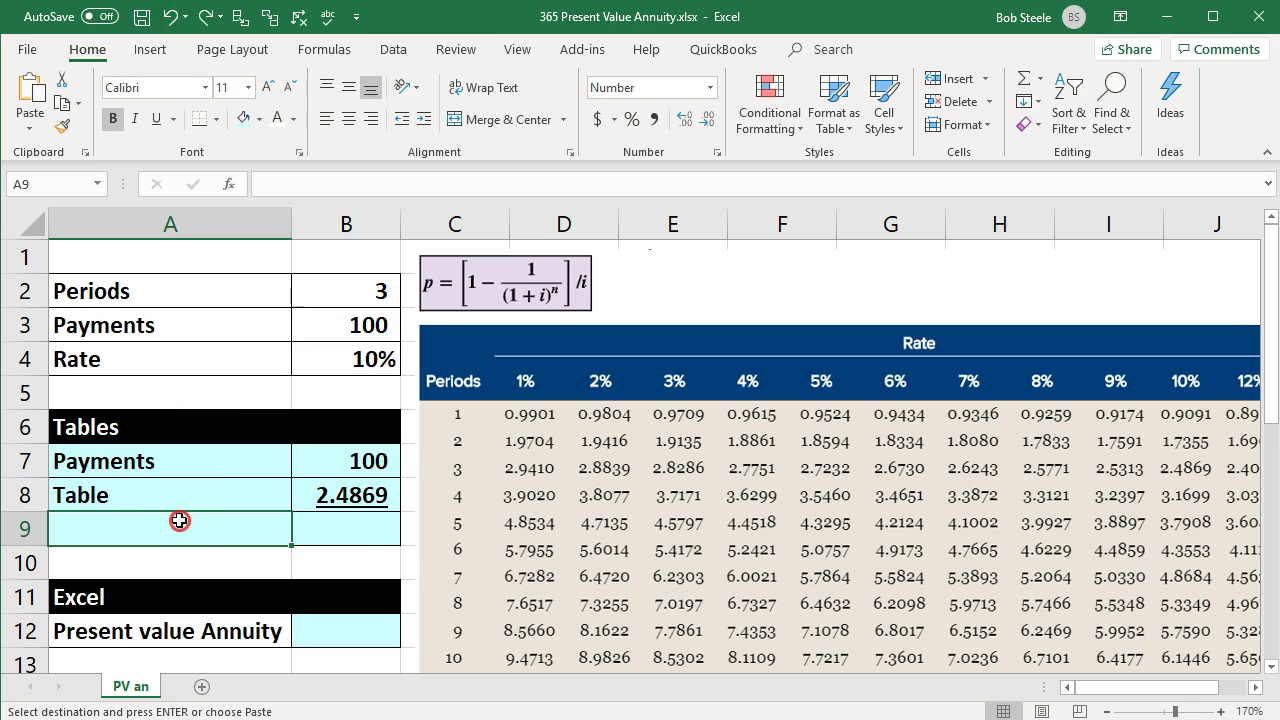
click(253, 168)
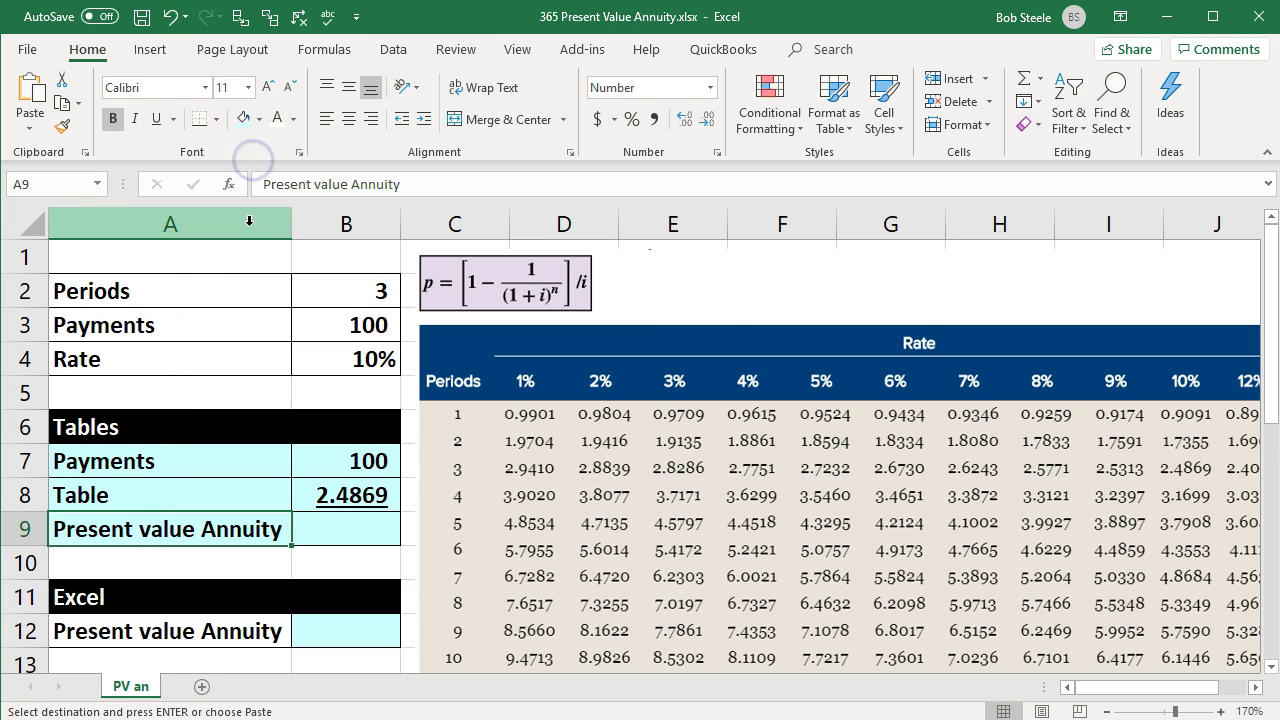
key(Right)
key(Escape)
Step: Calculate the table-based present value annuity in B9 with the formula =B7*B8
text(=)
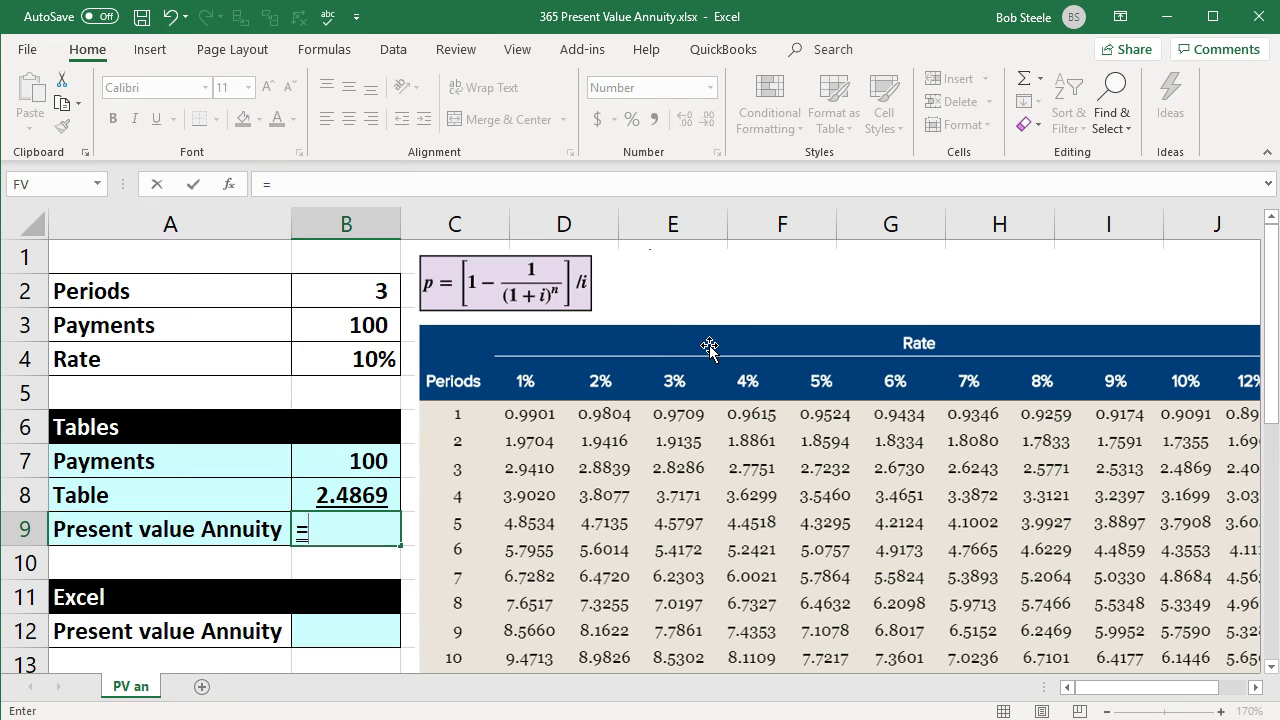
click(376, 455)
text(*)
click(377, 490)
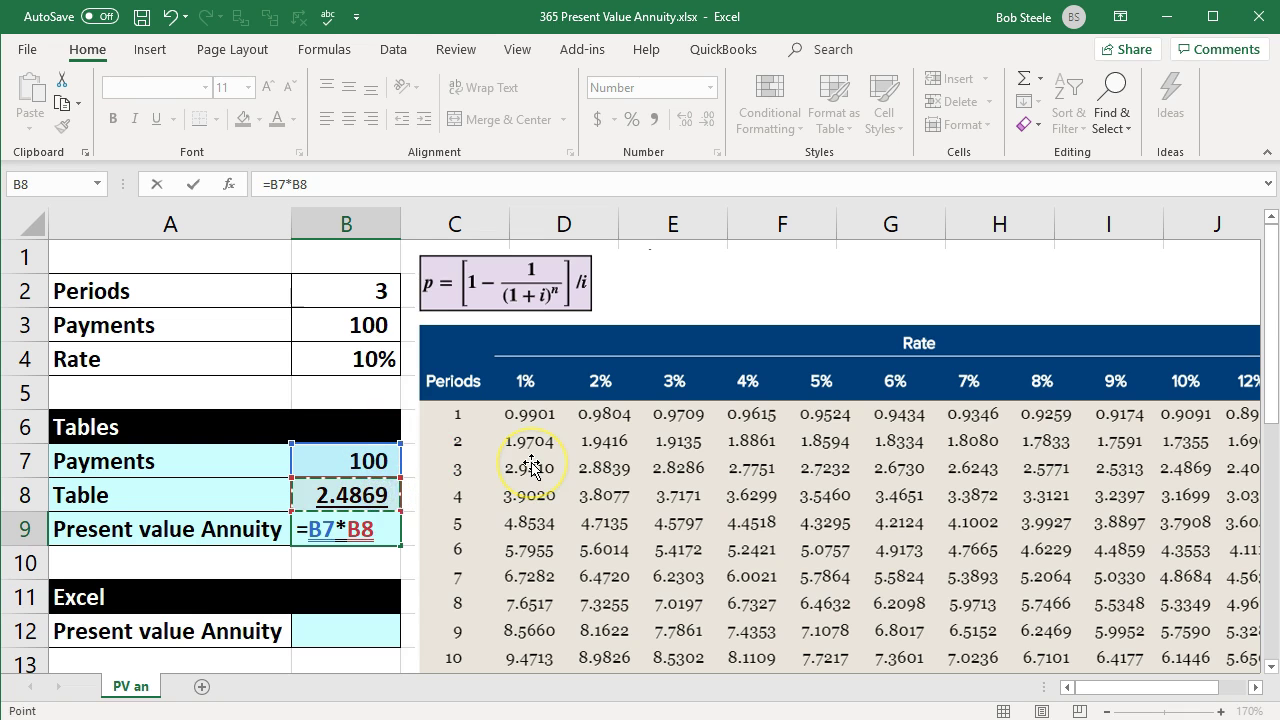
key(Return)
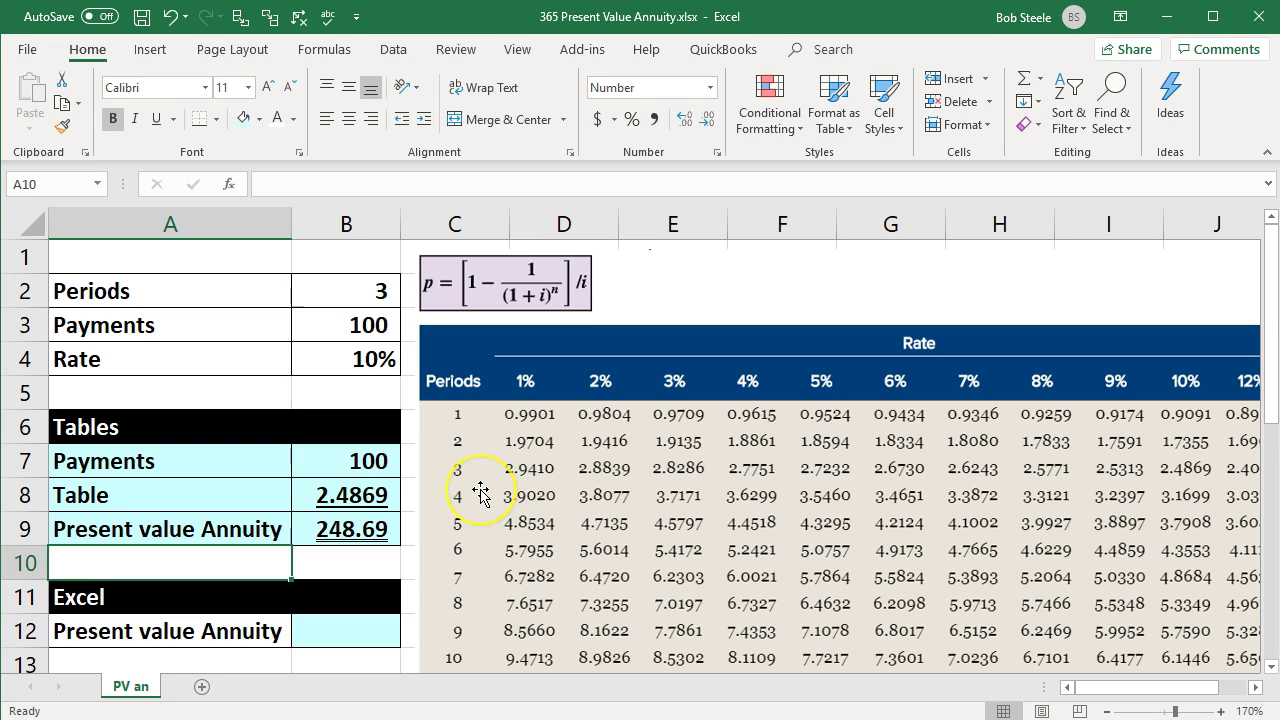
Step: Switch to the Calculator and multiply the payment by the number of periods, 100*3
key(XF86Calculator)
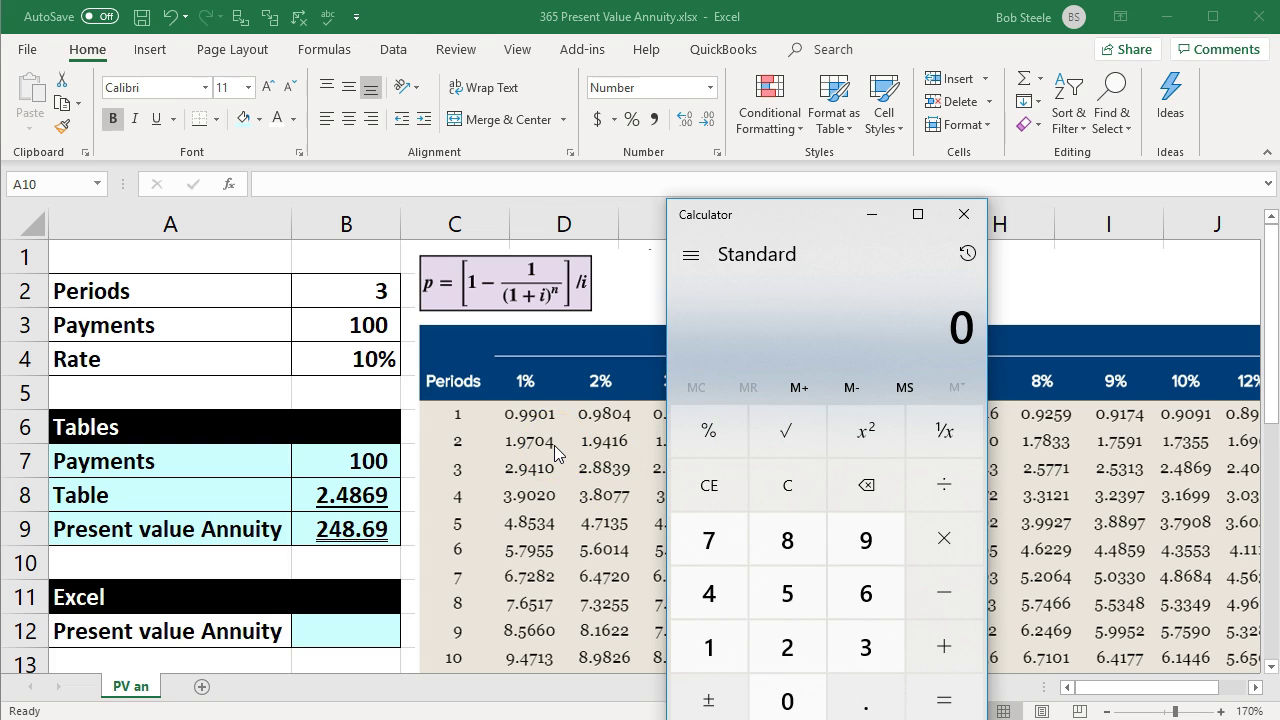
text(100*3)
key(Return)
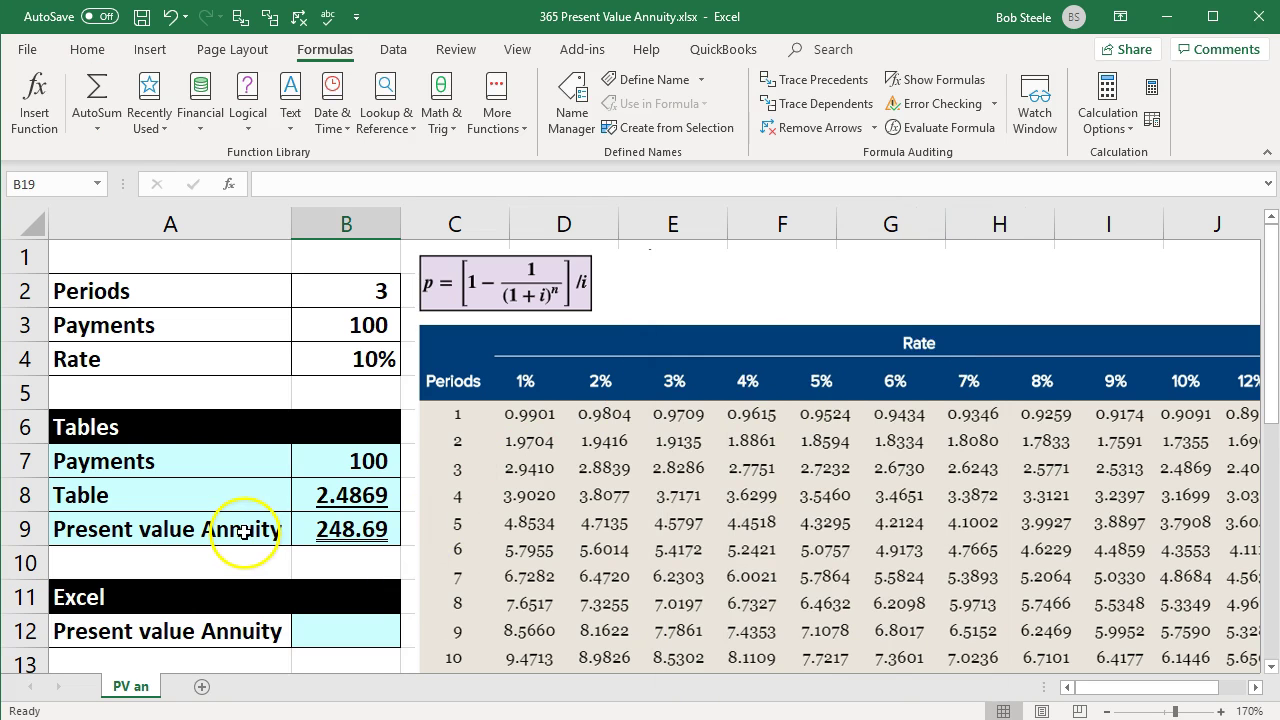
Step: Start inserting a function in B12 of the Excel section and search the function library for "Present value"
scroll(243, 532, down, 1)
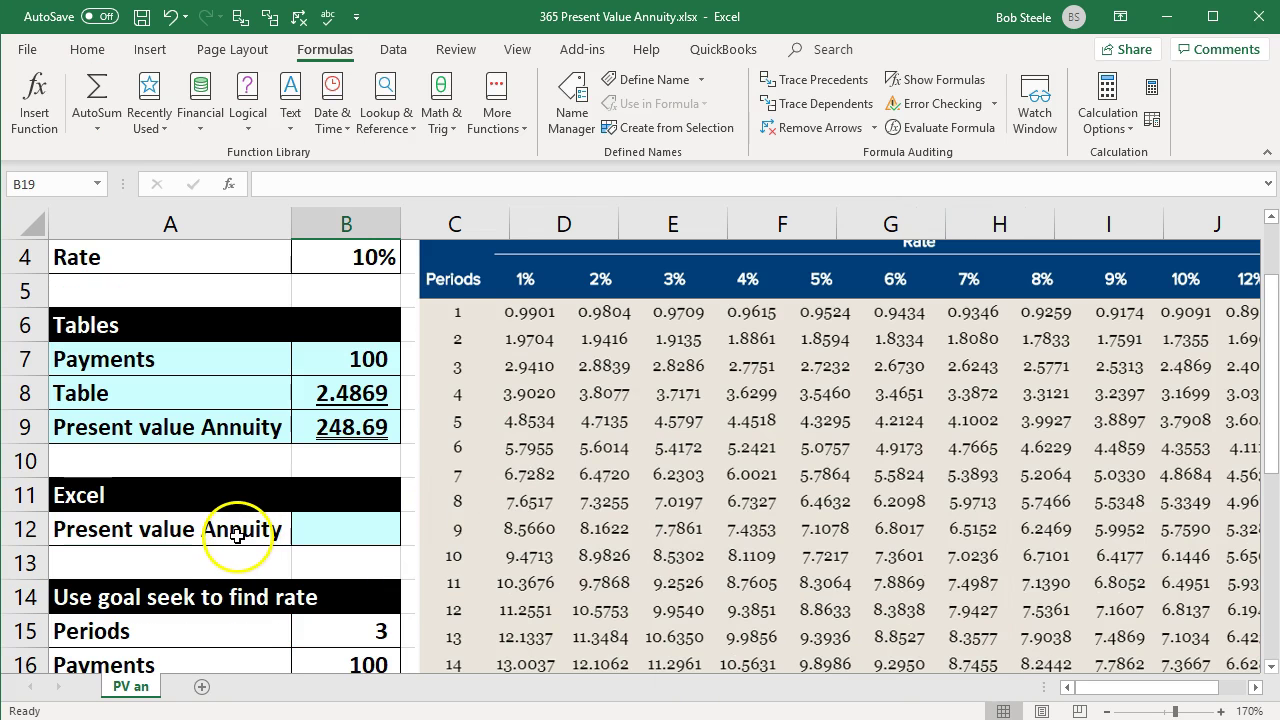
click(337, 529)
scroll(334, 529, down, 1)
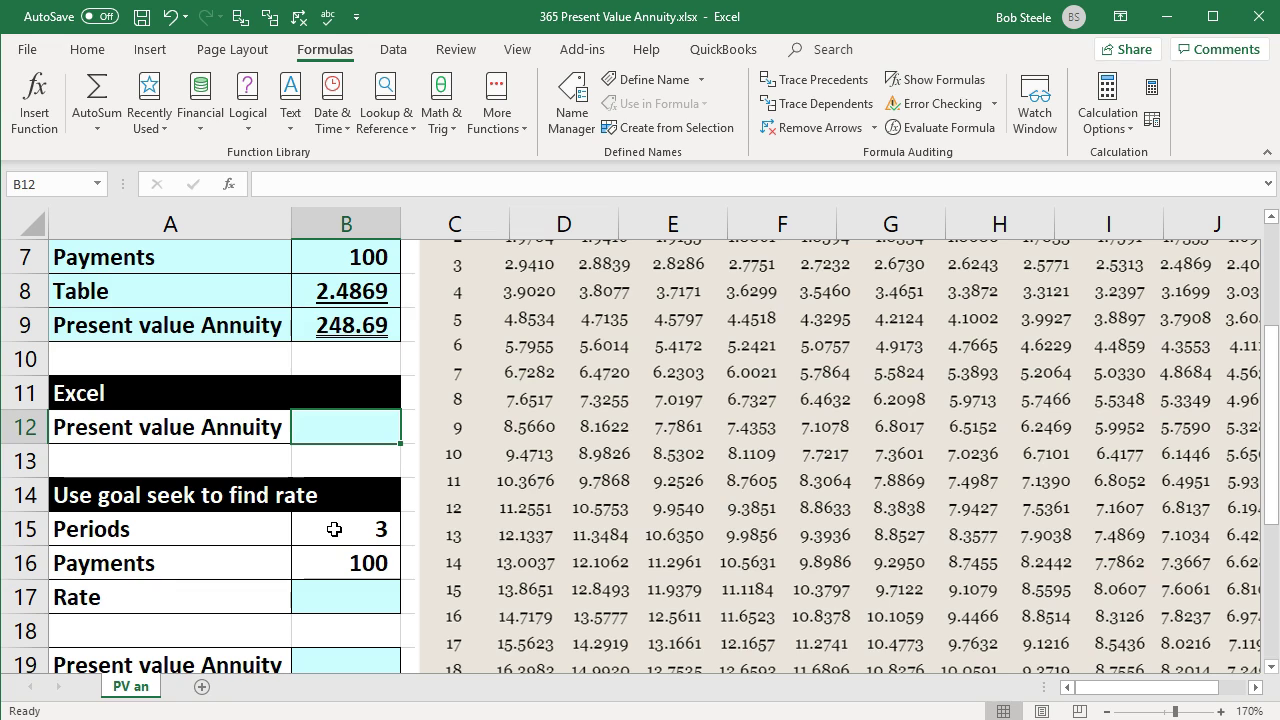
click(339, 518)
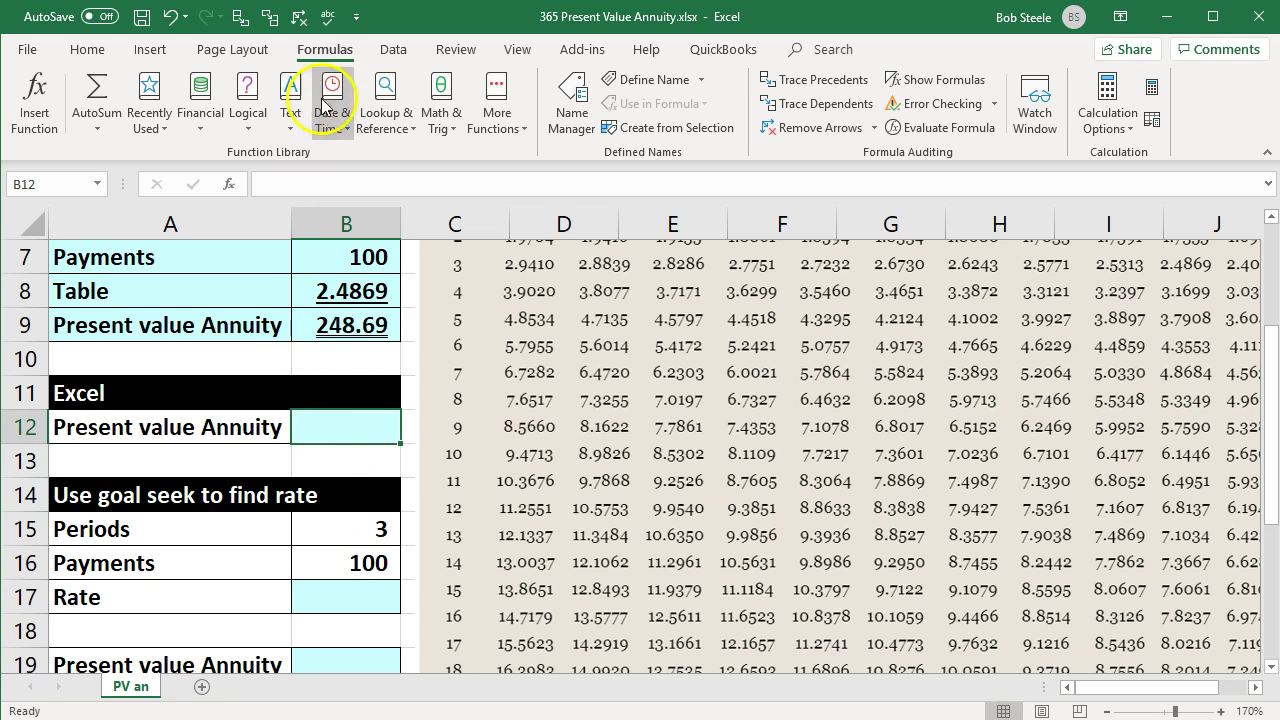
click(40, 132)
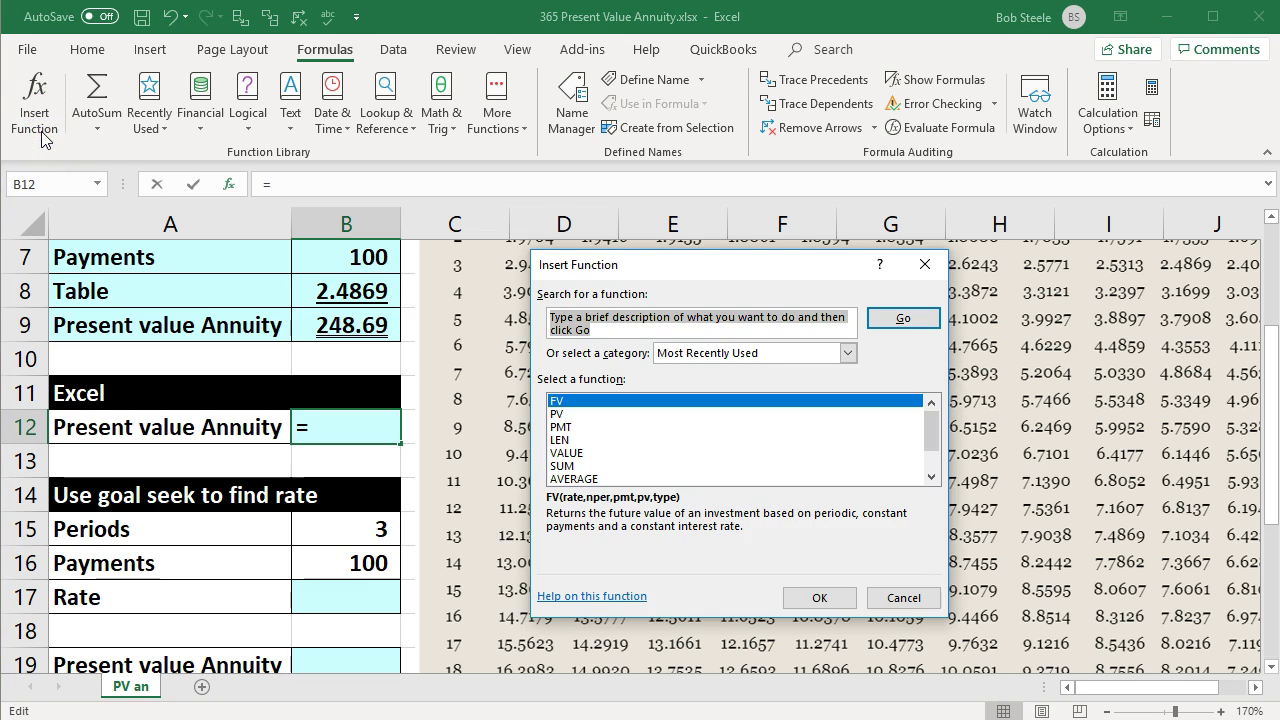
text(Present vlue)
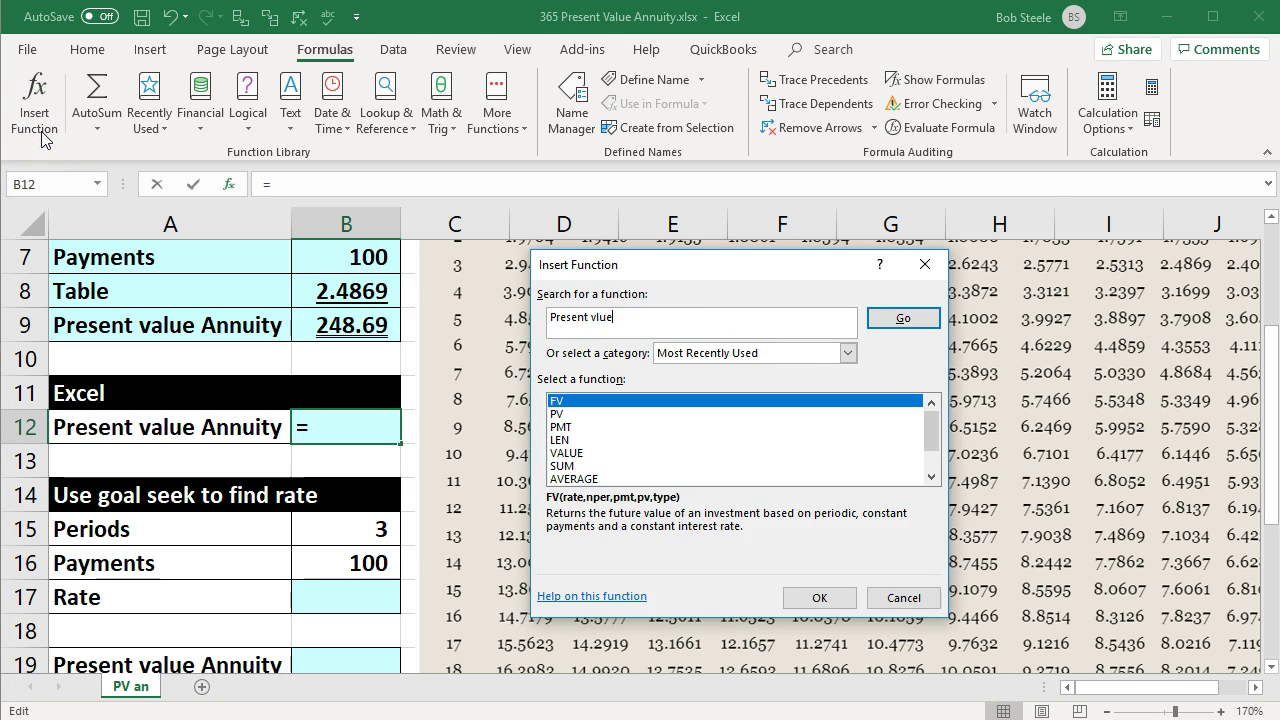
key(Return)
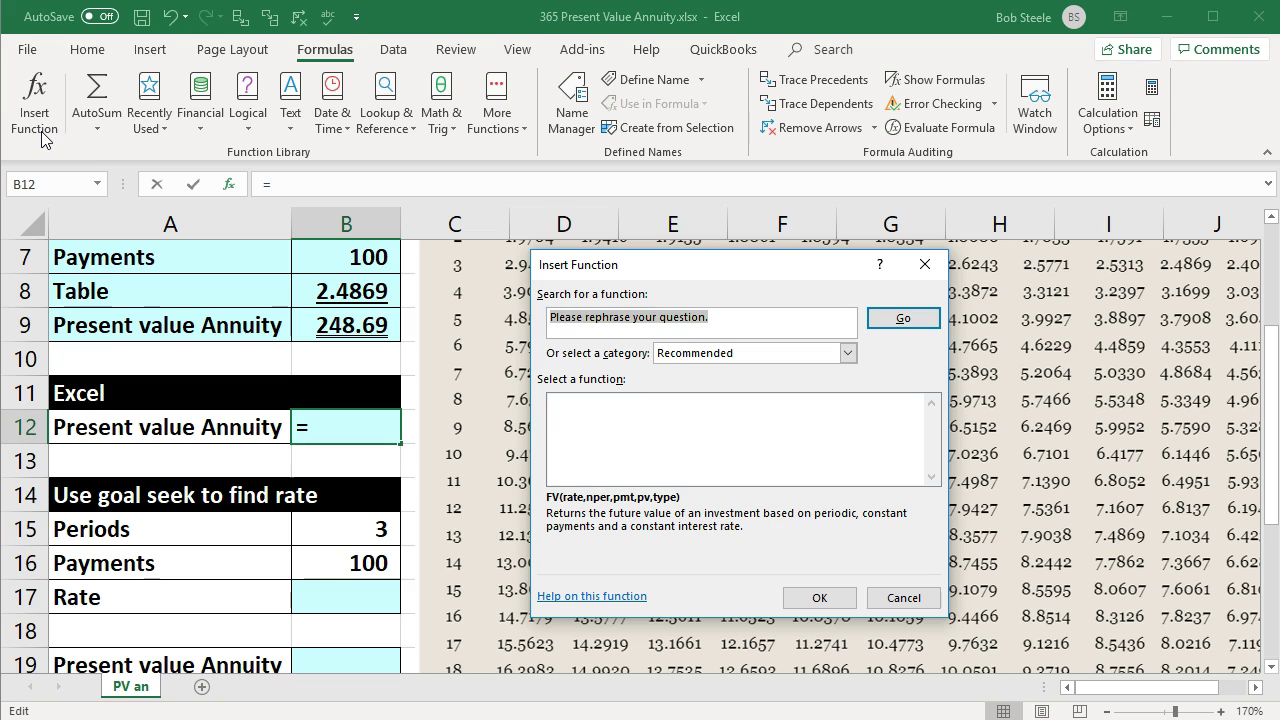
text(Present value)
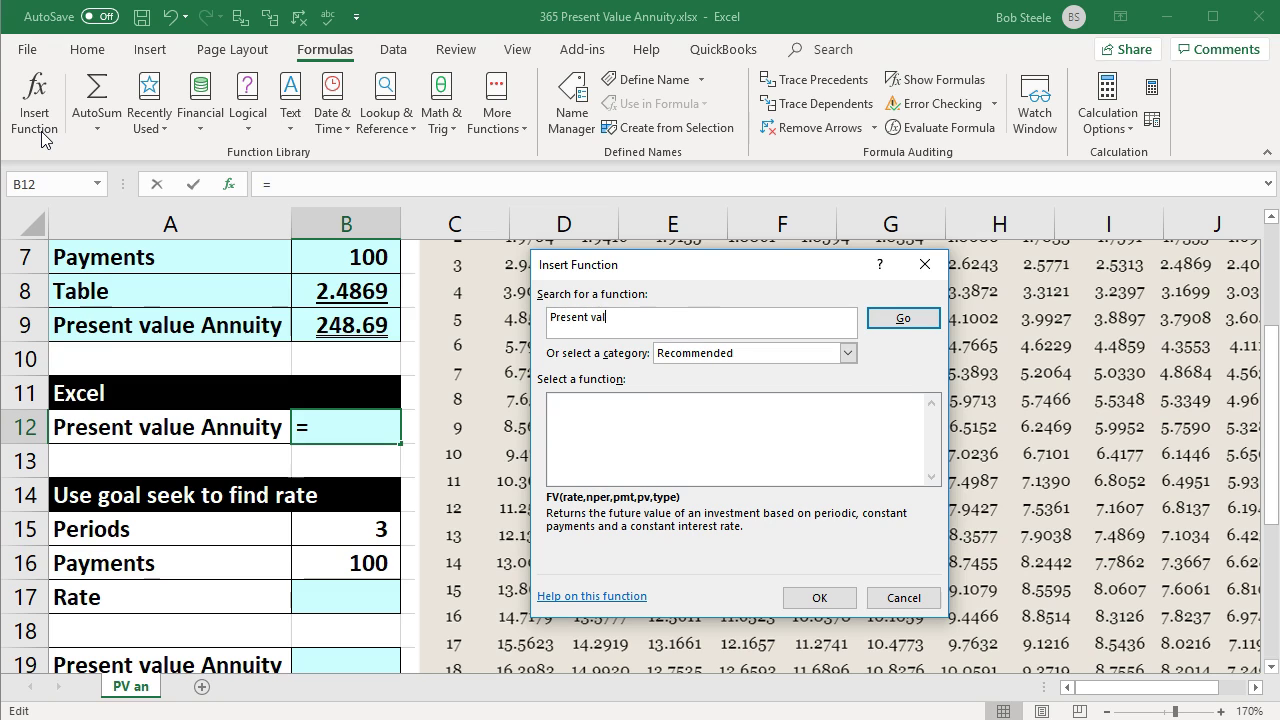
key(Return)
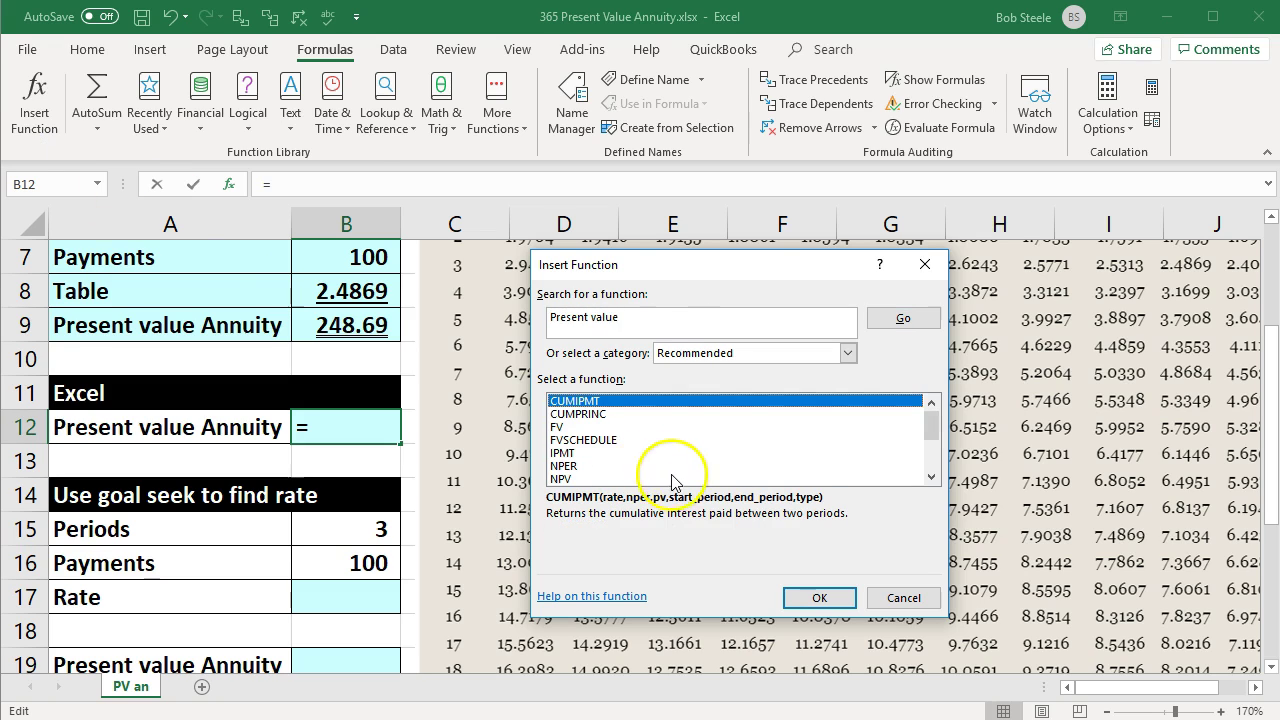
Step: Choose the PV function from the search results and open its arguments
scroll(690, 470, down, 1)
scroll(690, 470, down, 1)
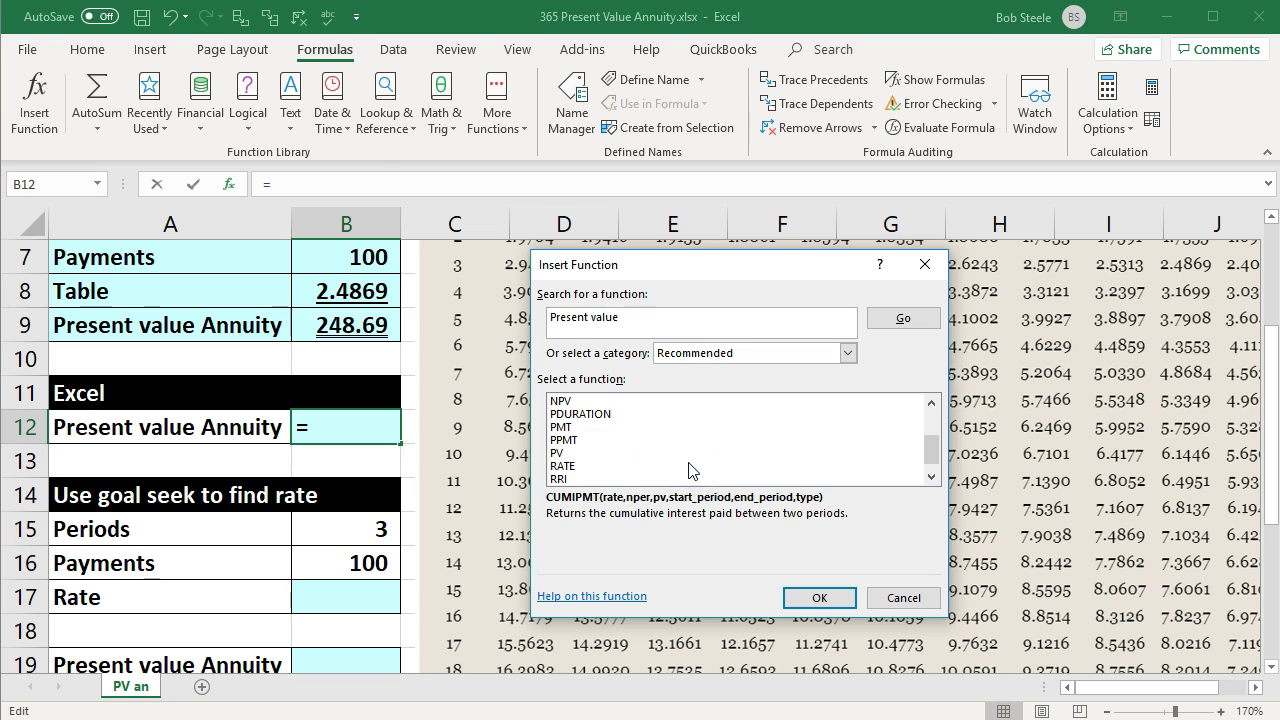
click(577, 453)
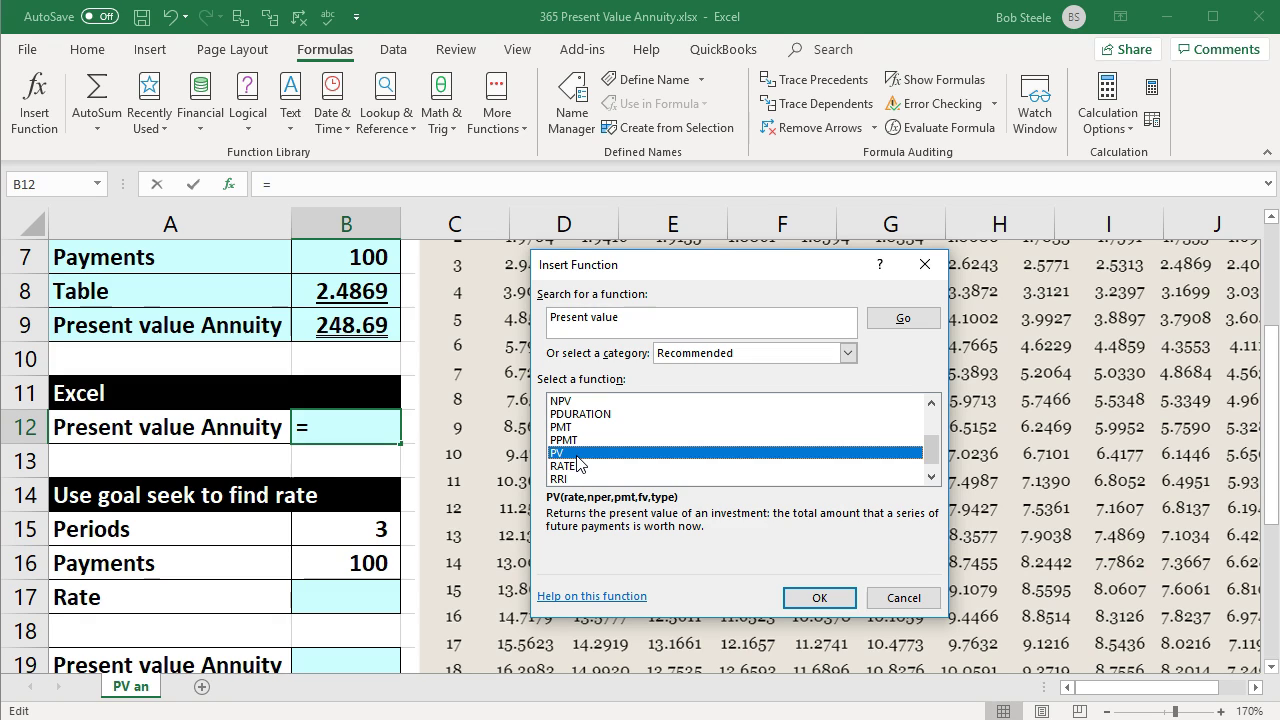
click(818, 598)
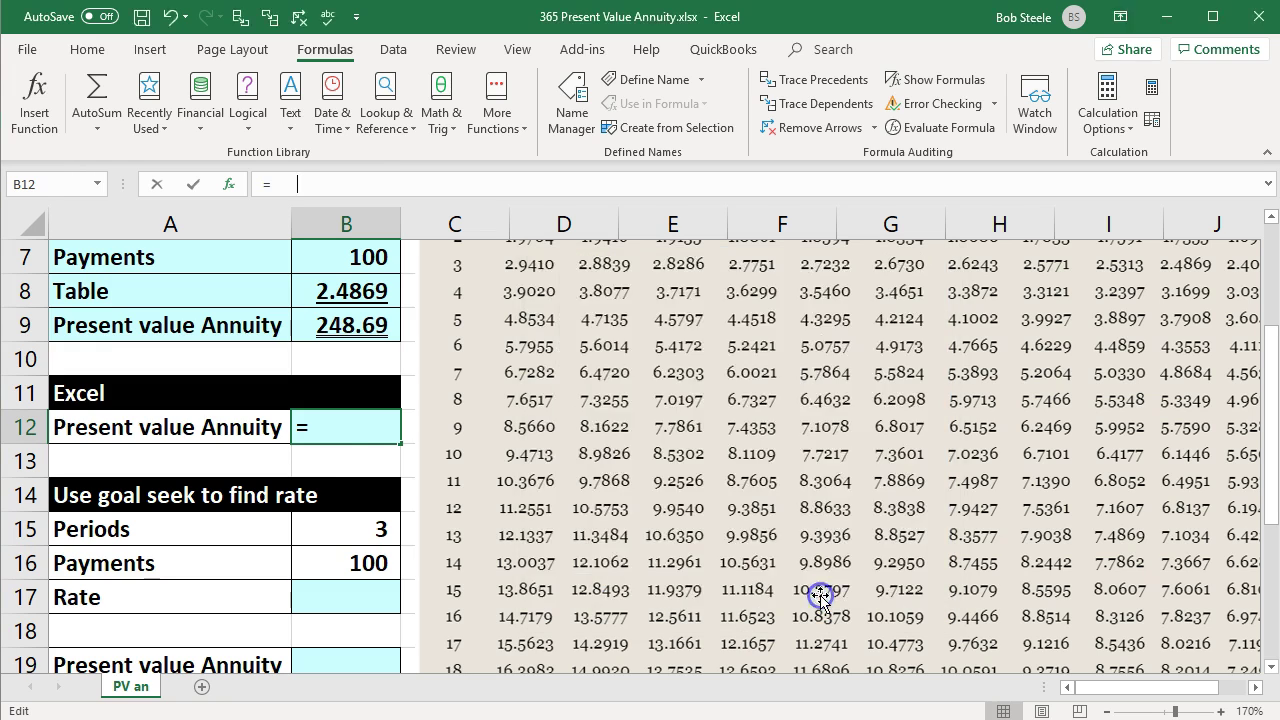
Step: Set the PV arguments to Rate B4, Nper B2 and Pmt B3, leave Fv and Type empty, and confirm the function
scroll(372, 568, up, 2)
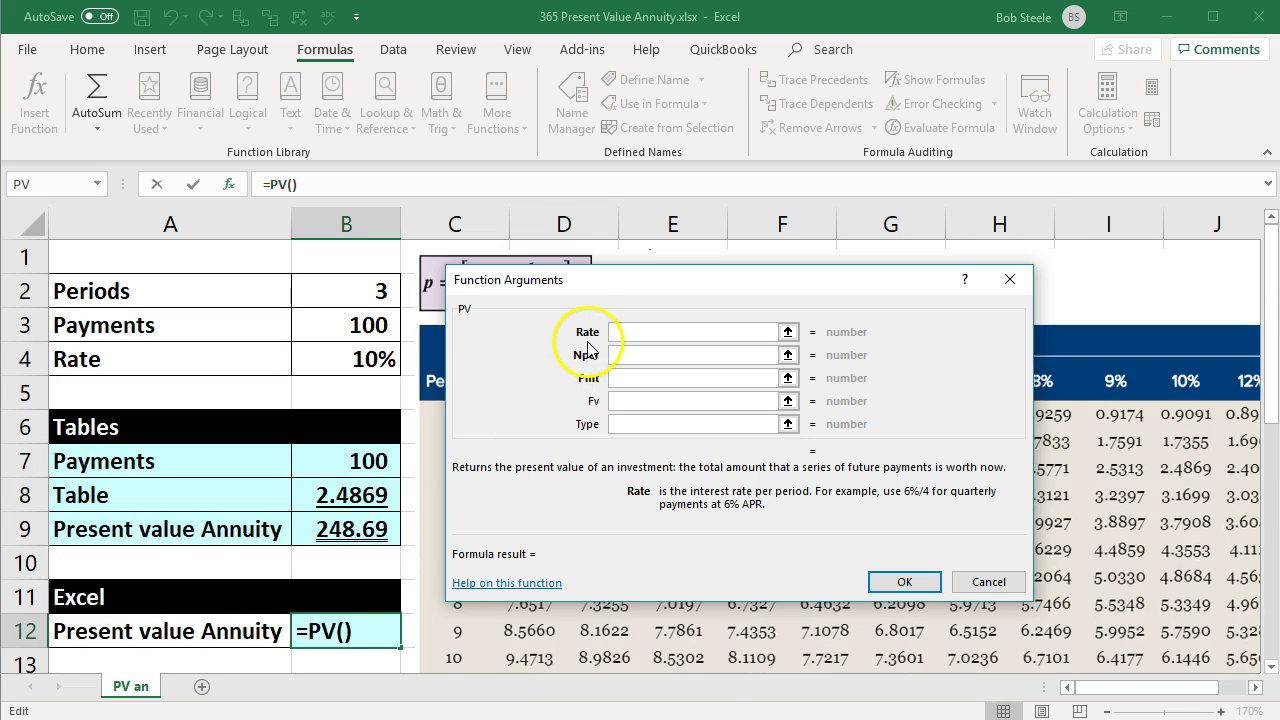
click(380, 357)
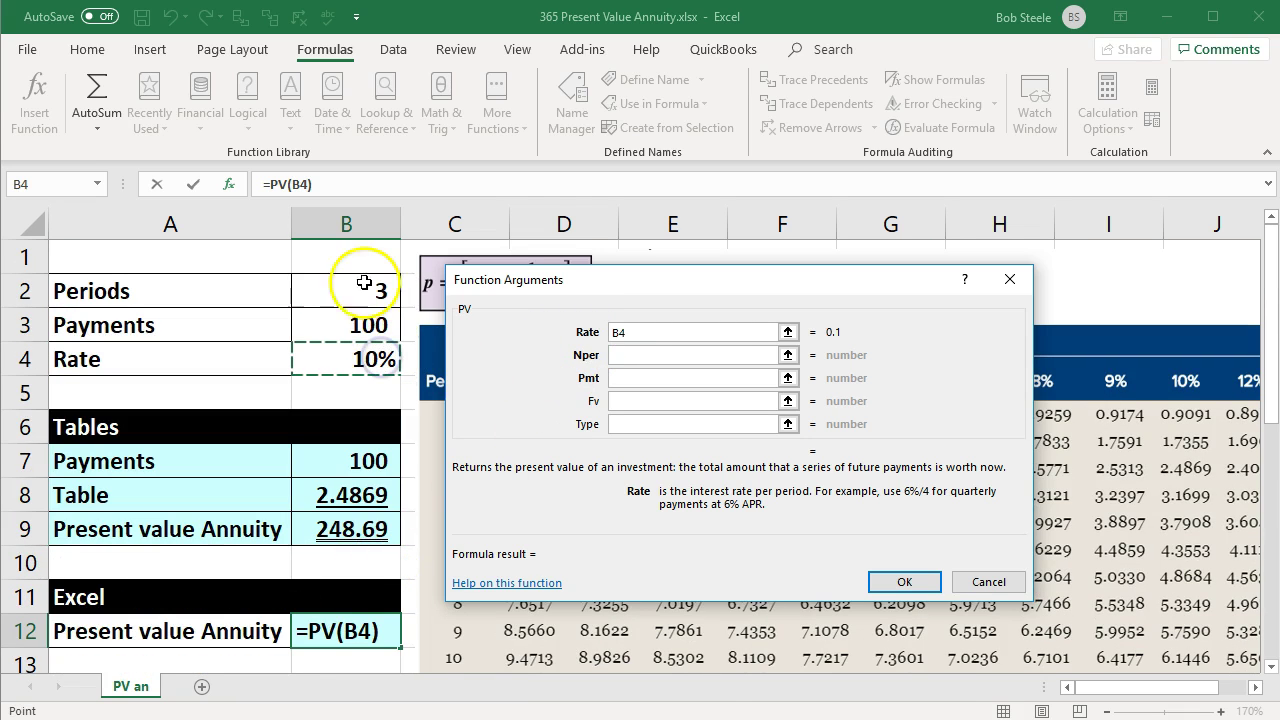
click(645, 355)
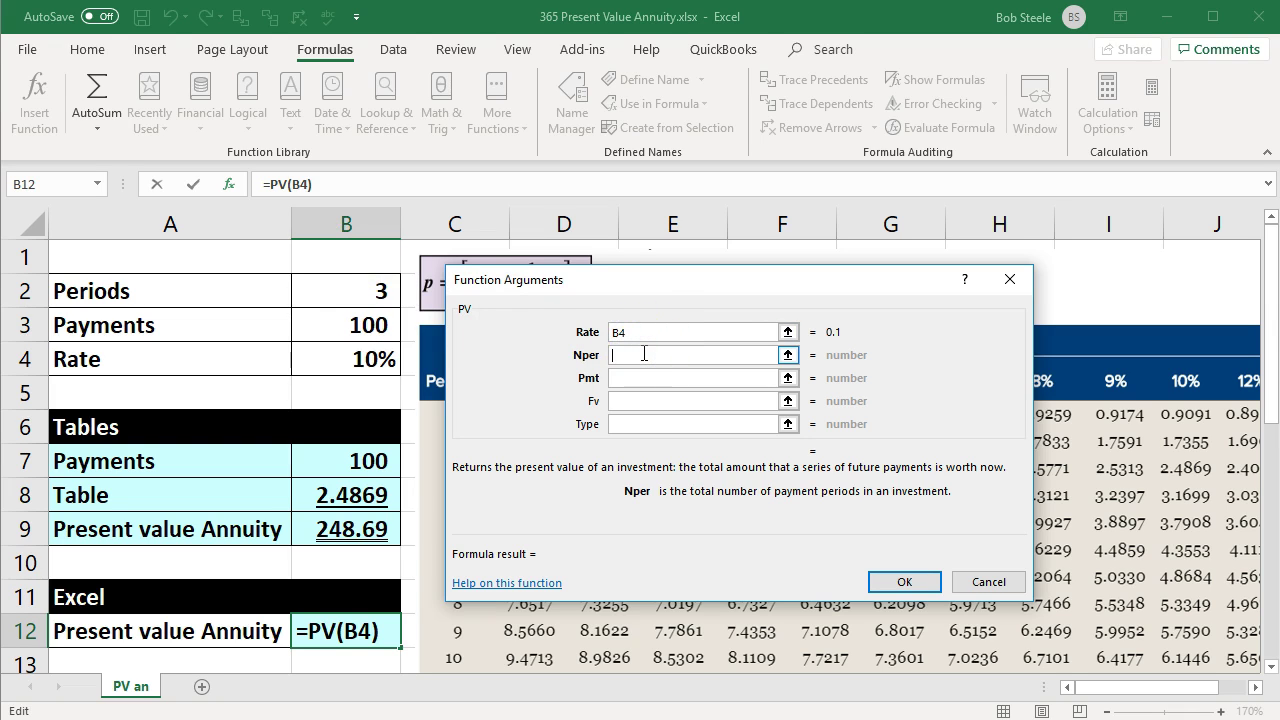
click(342, 288)
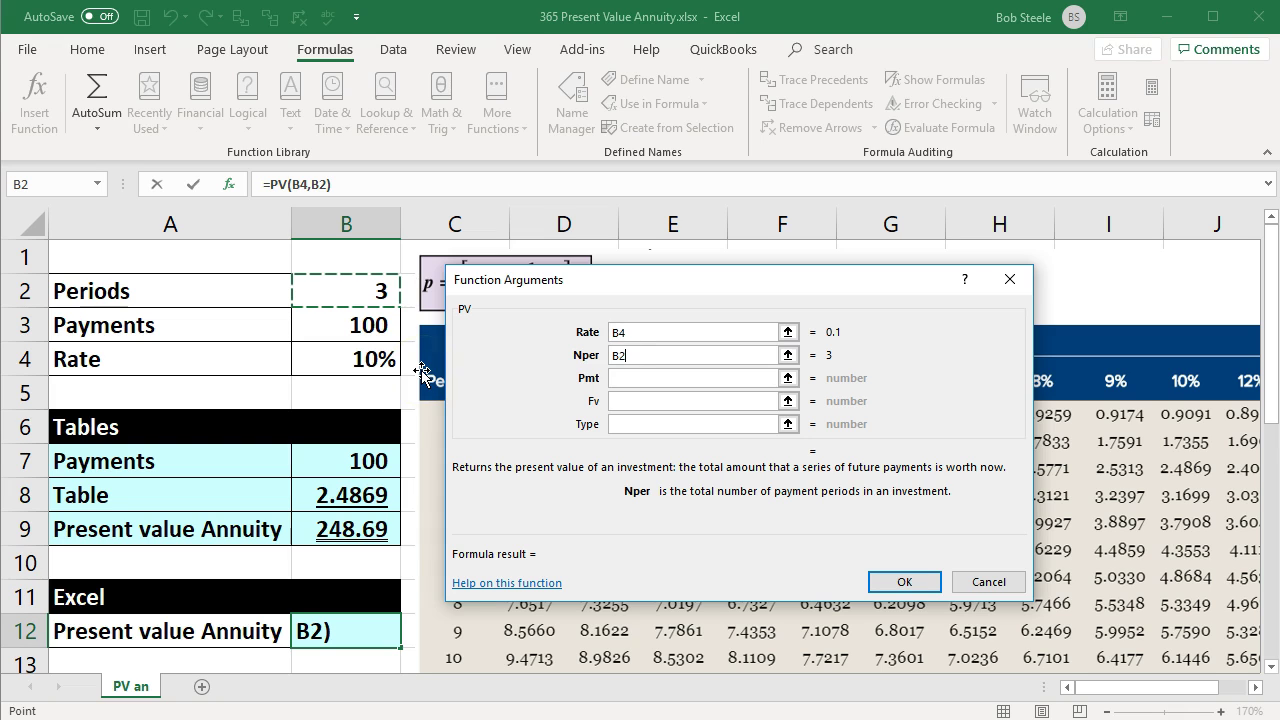
click(616, 377)
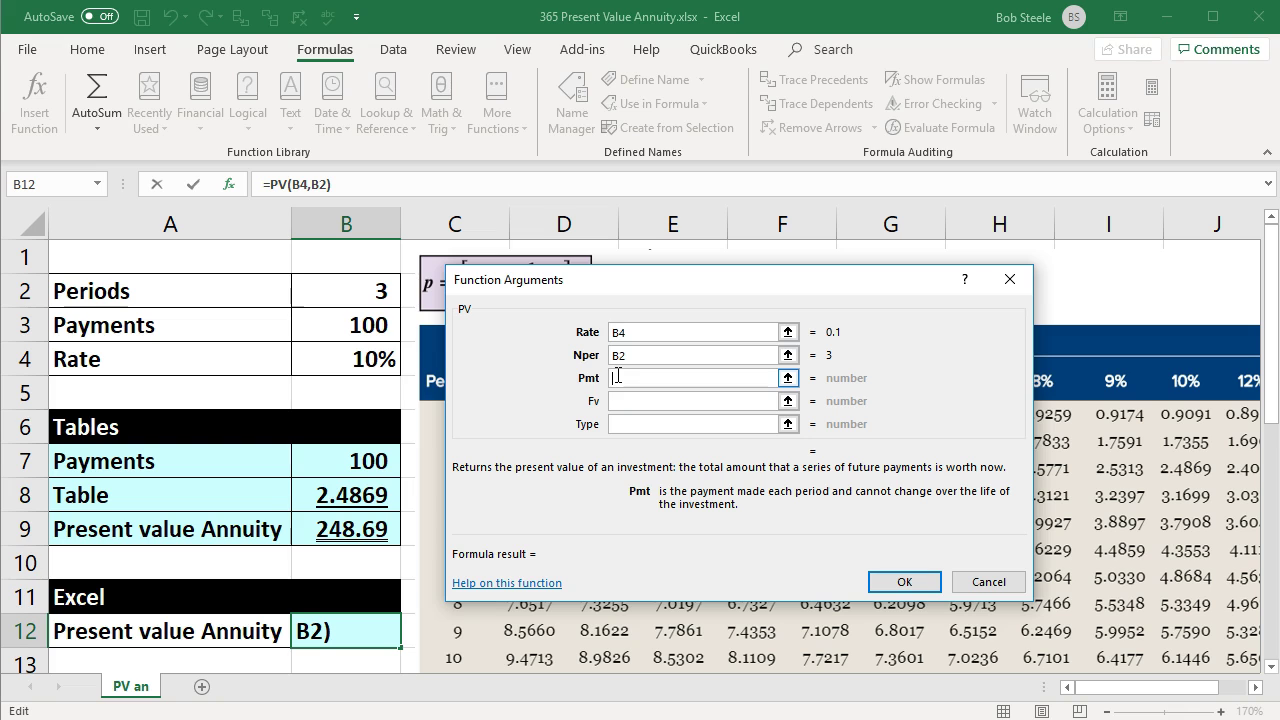
click(376, 333)
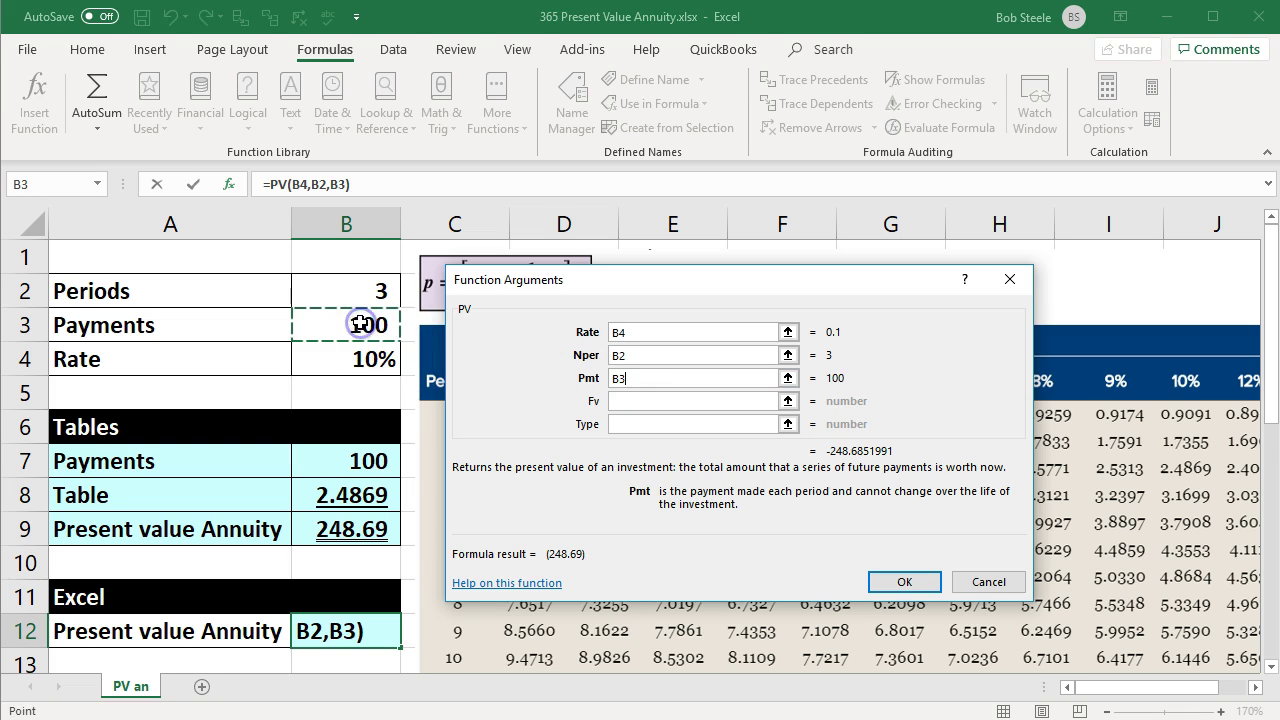
click(585, 400)
click(835, 470)
click(898, 584)
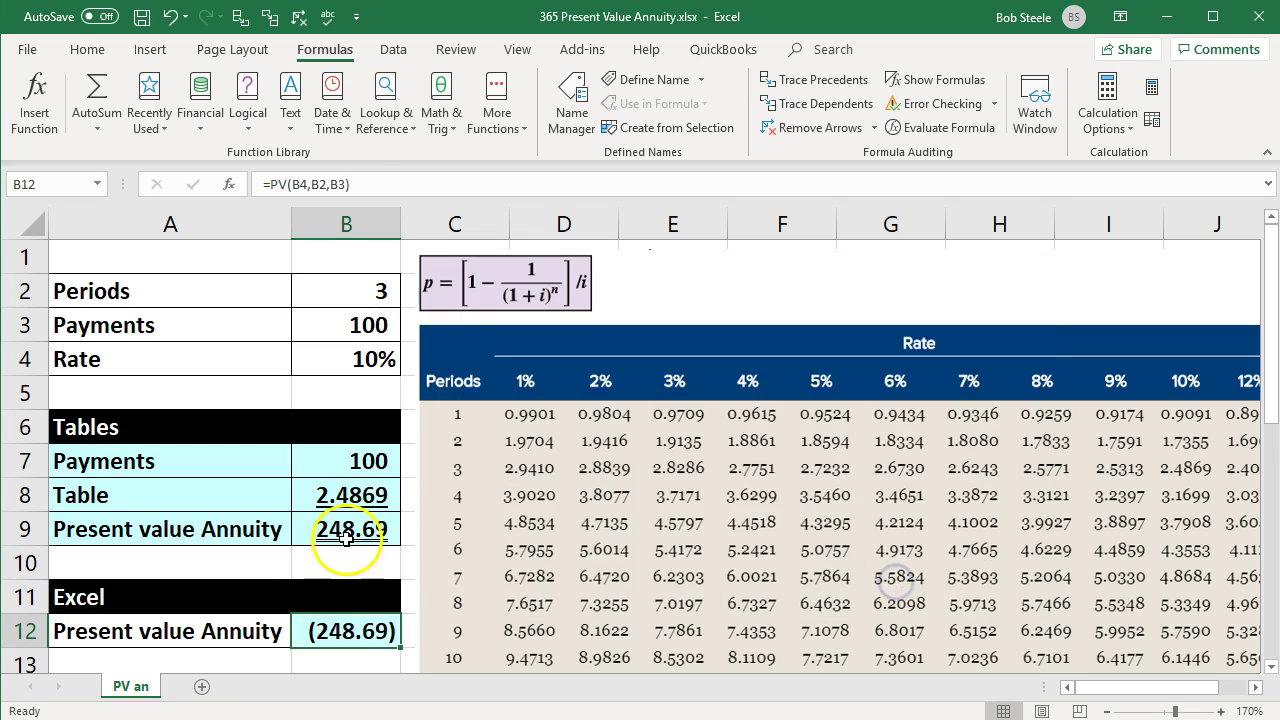
Step: Negate the present value formula in B12 so it reads =-PV(B4,B2,B3)
scroll(330, 540, down, 1)
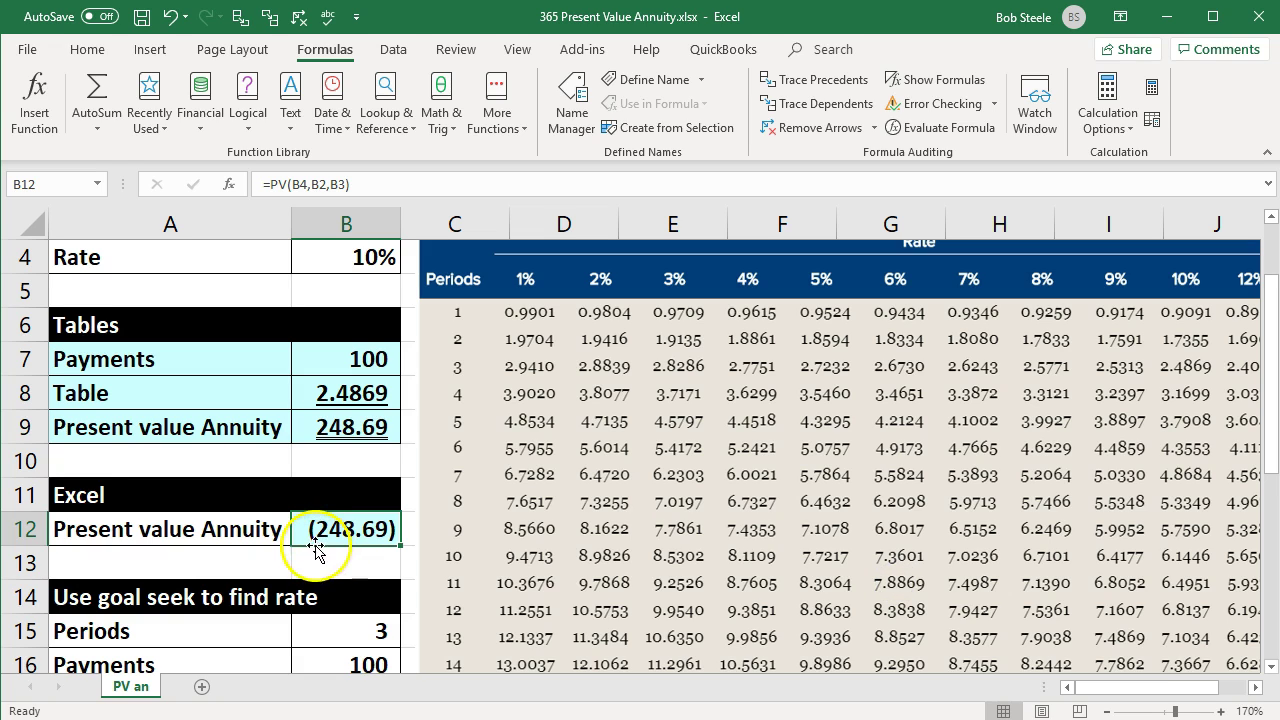
double_click(316, 534)
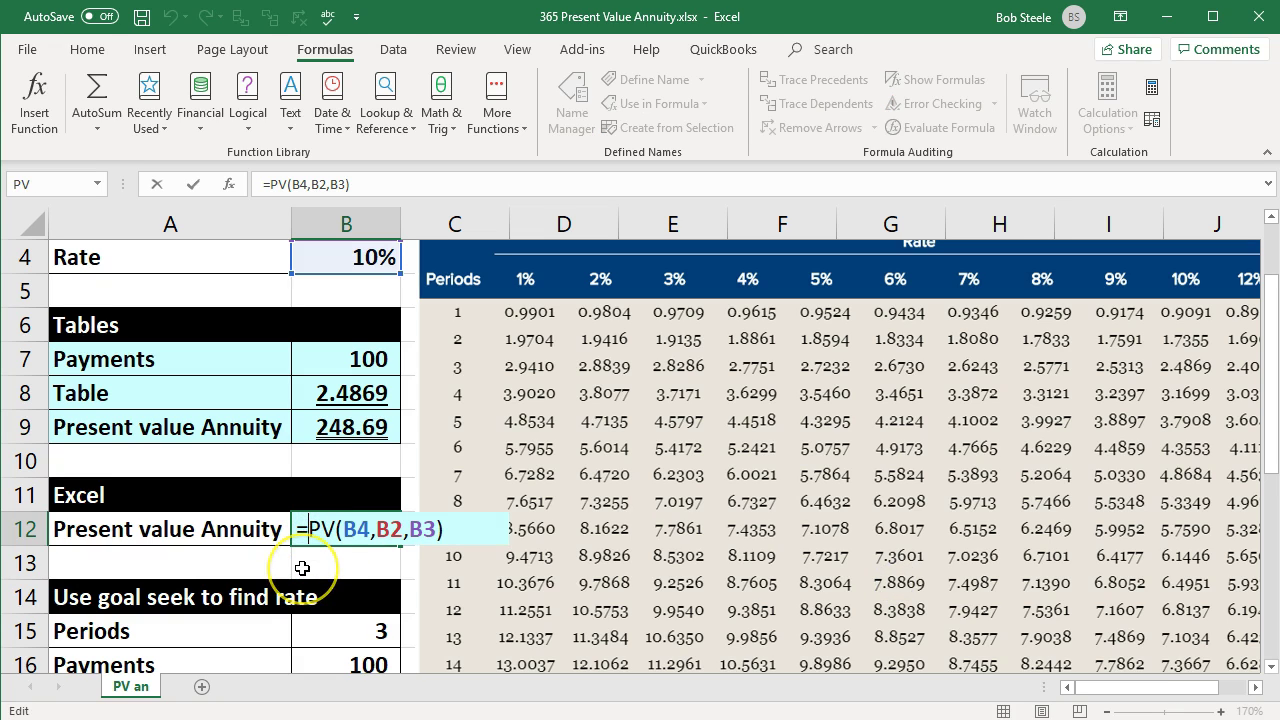
text(-)
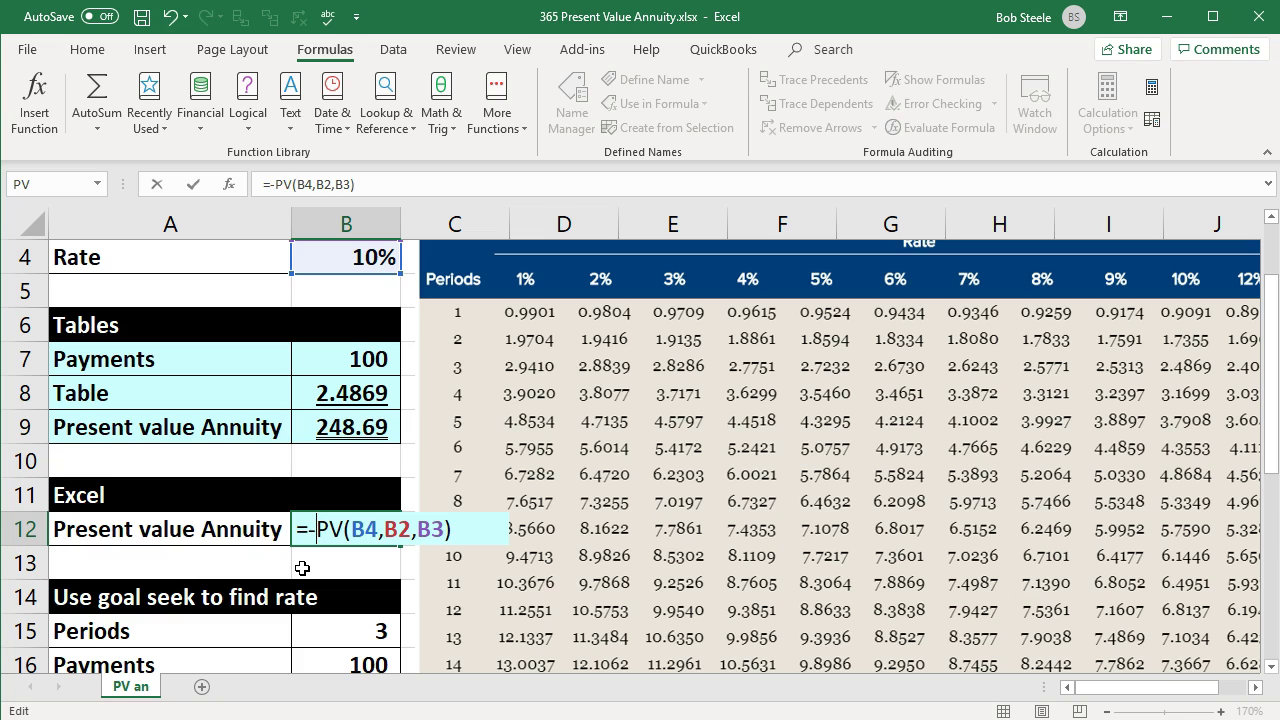
key(Return)
click(329, 528)
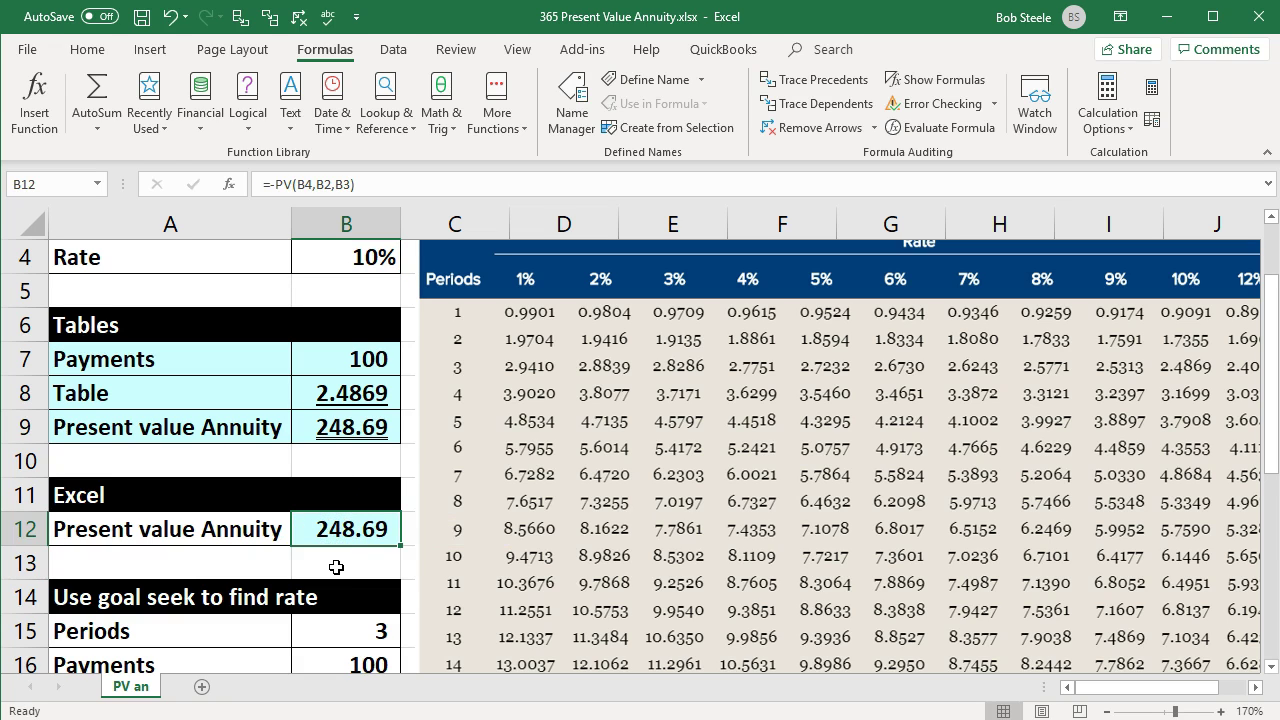
Step: Examine the rate, nper and pmt arguments of the B12 formula against the input cells B2 to B4
double_click(346, 528)
click(298, 528)
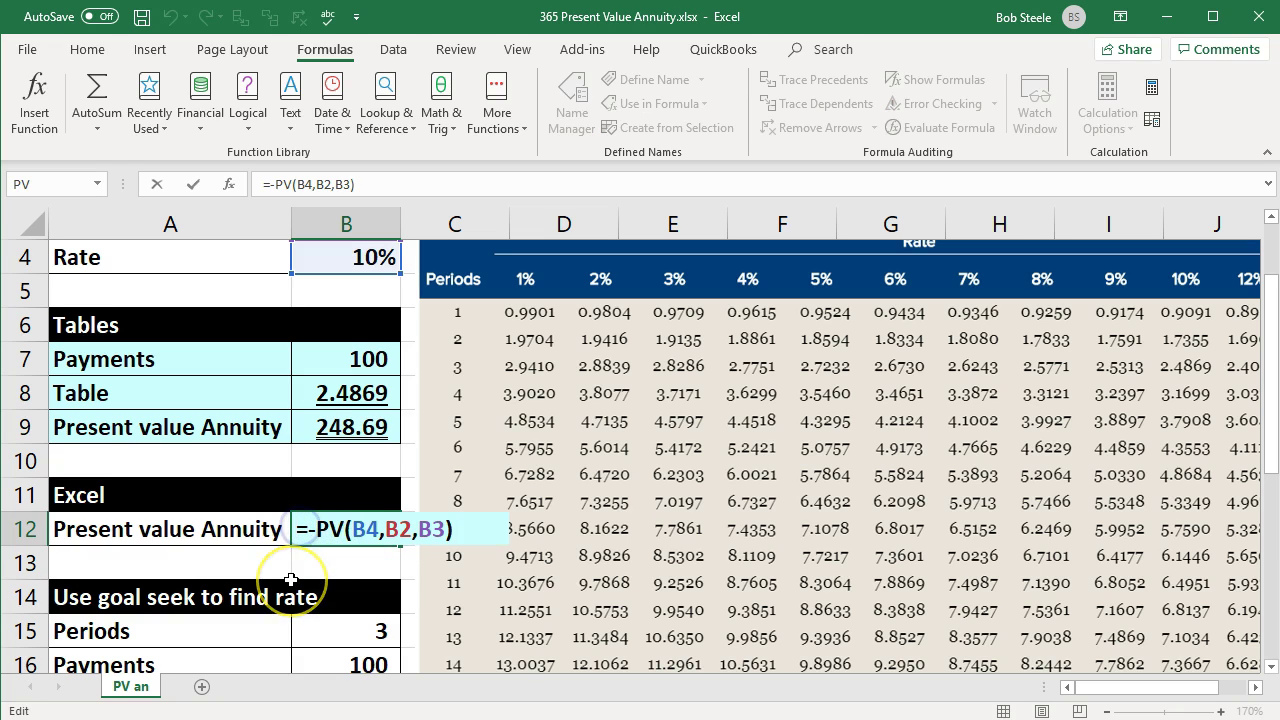
key(Right)
key(Right)
key(Right)
key(Right)
key(Right)
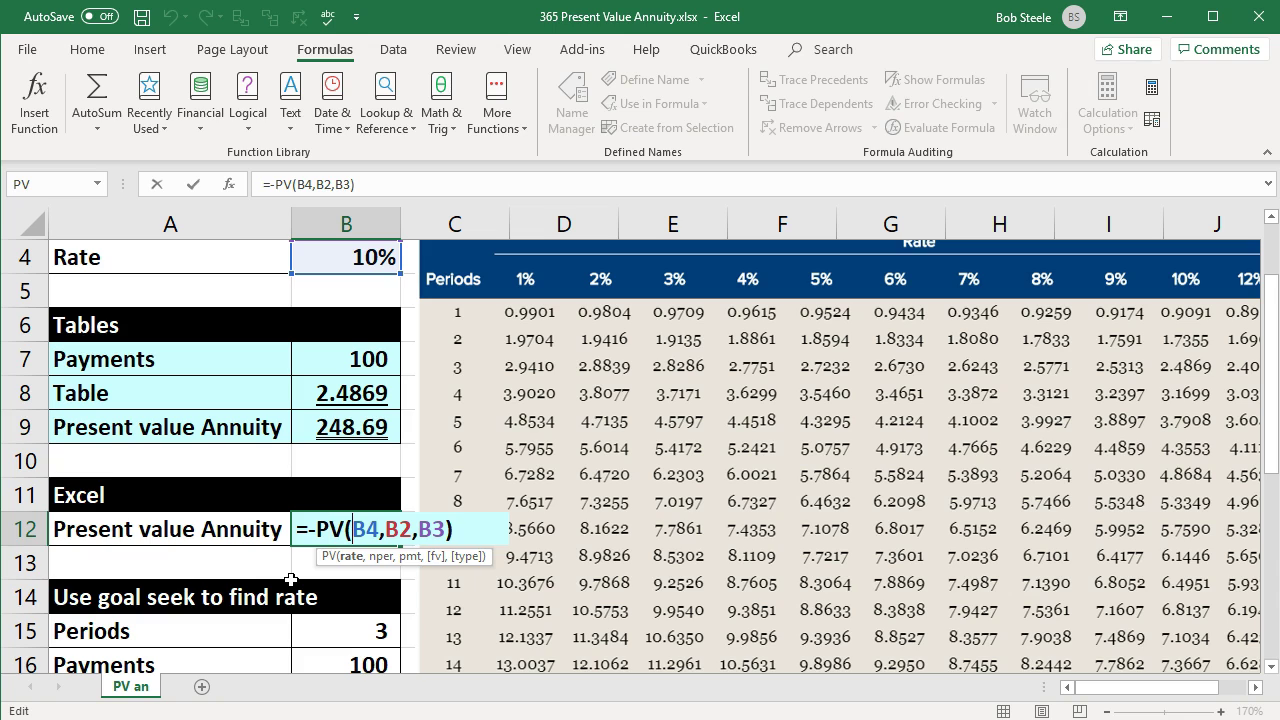
key(Right)
scroll(256, 593, up, 1)
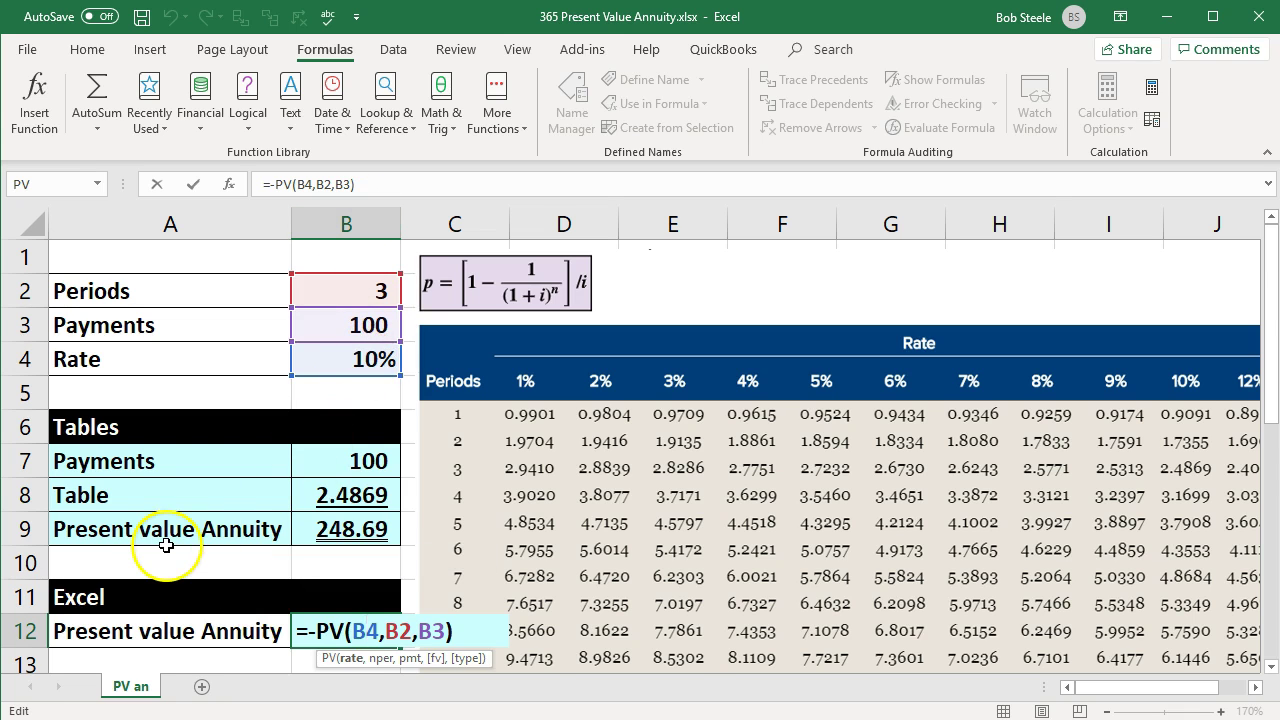
scroll(166, 545, down, 1)
key(Right)
key(Right)
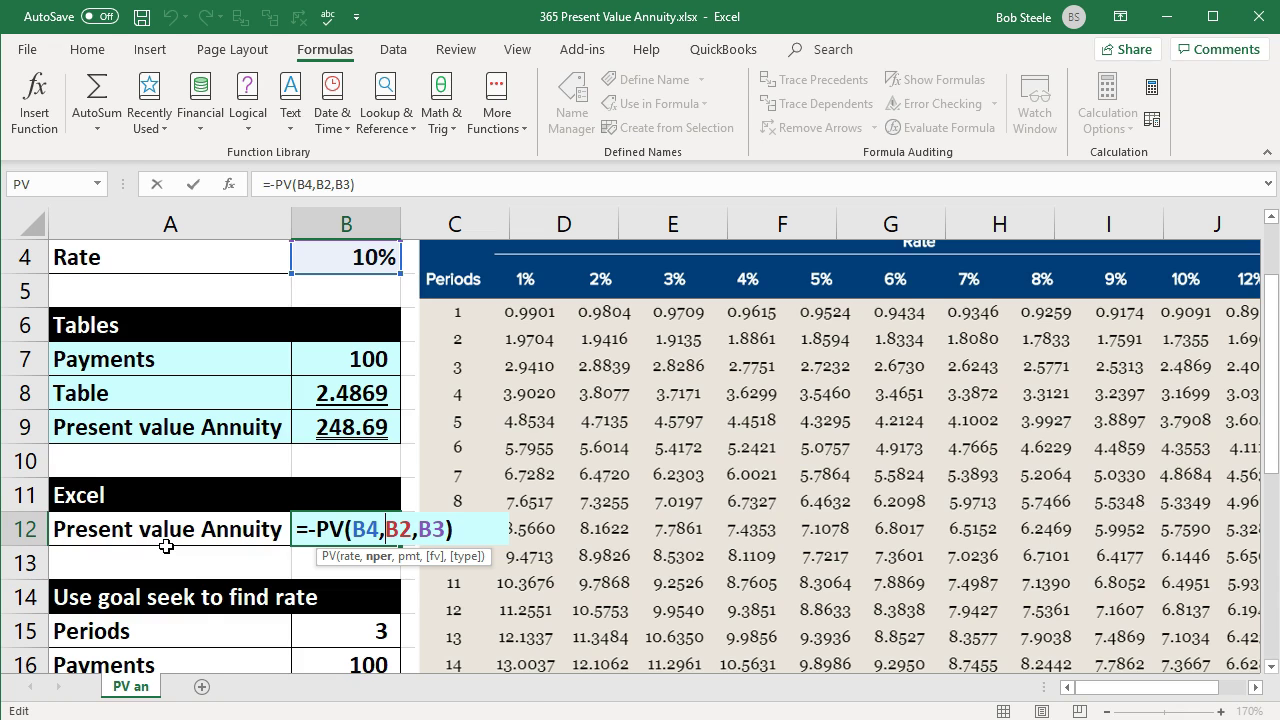
scroll(166, 545, up, 1)
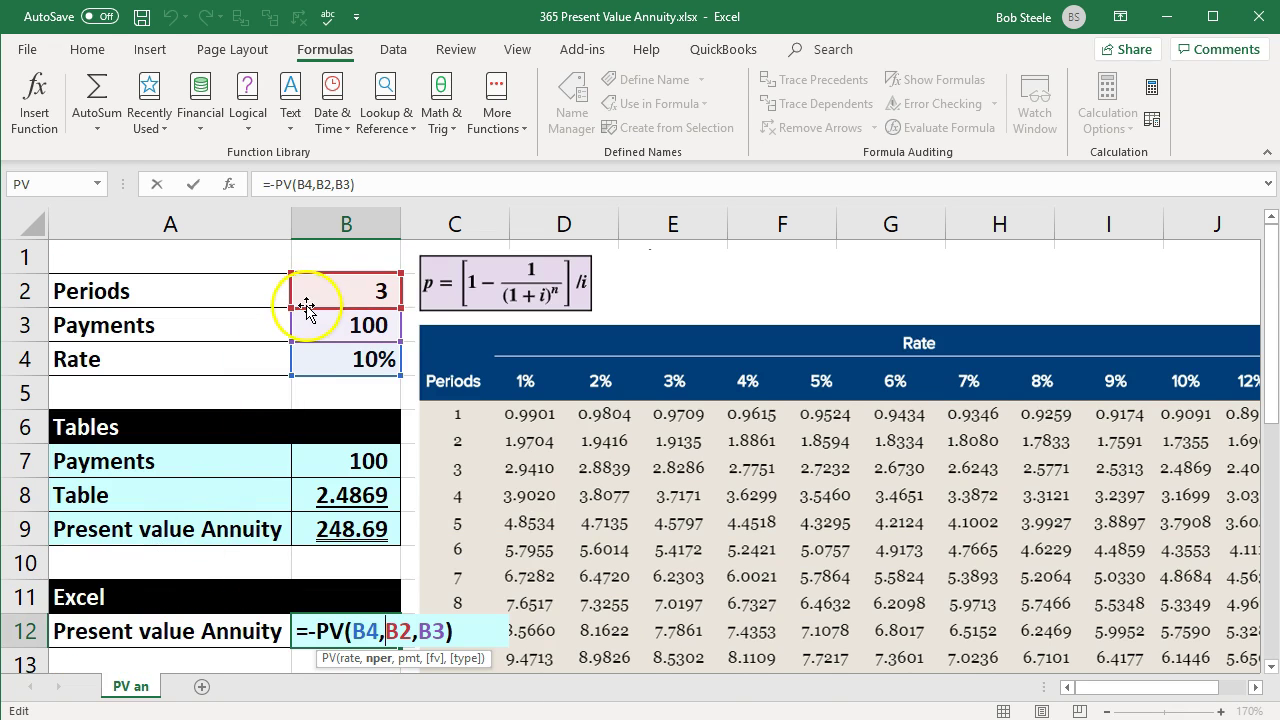
scroll(226, 514, down, 1)
key(Right)
key(Right)
key(Right)
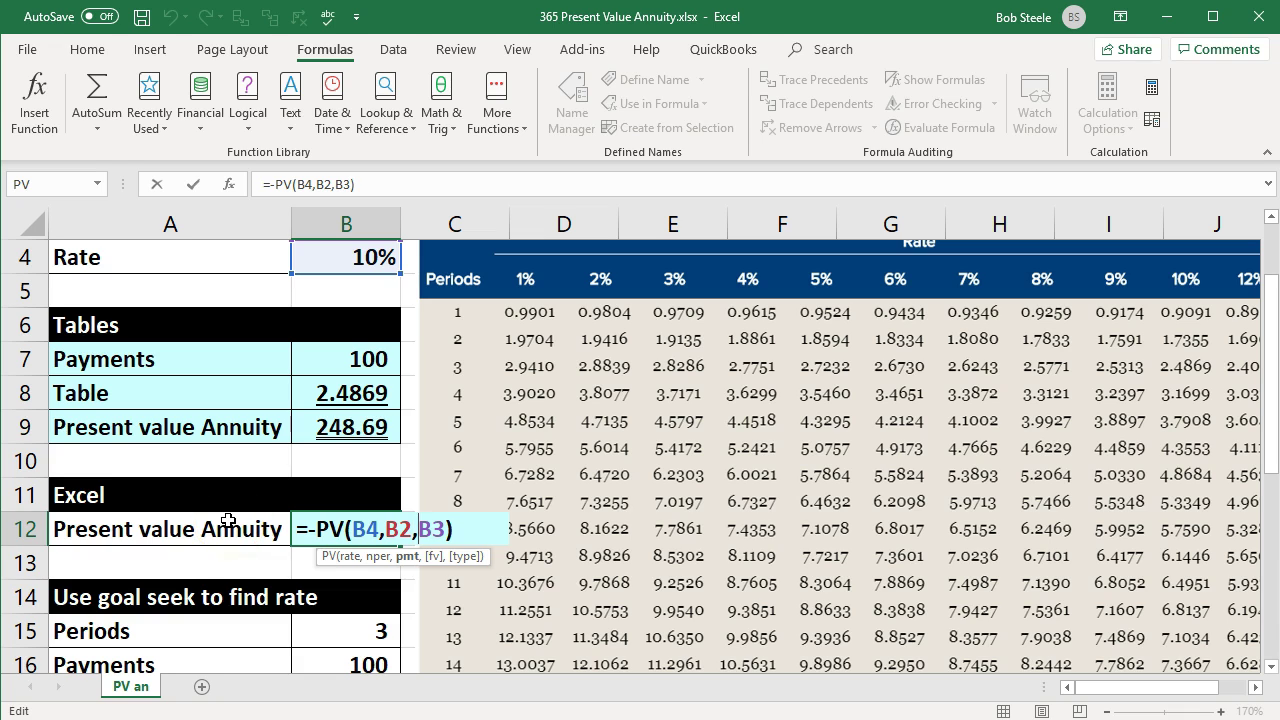
scroll(228, 520, up, 1)
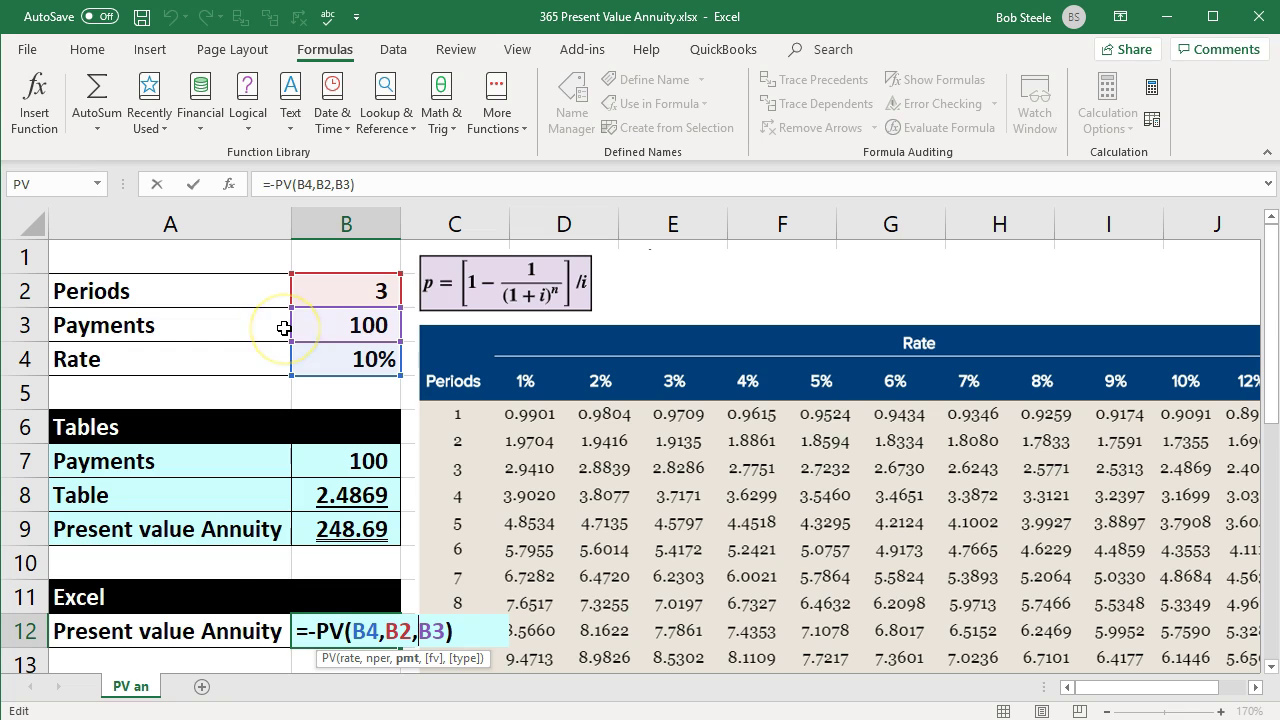
scroll(280, 326, down, 1)
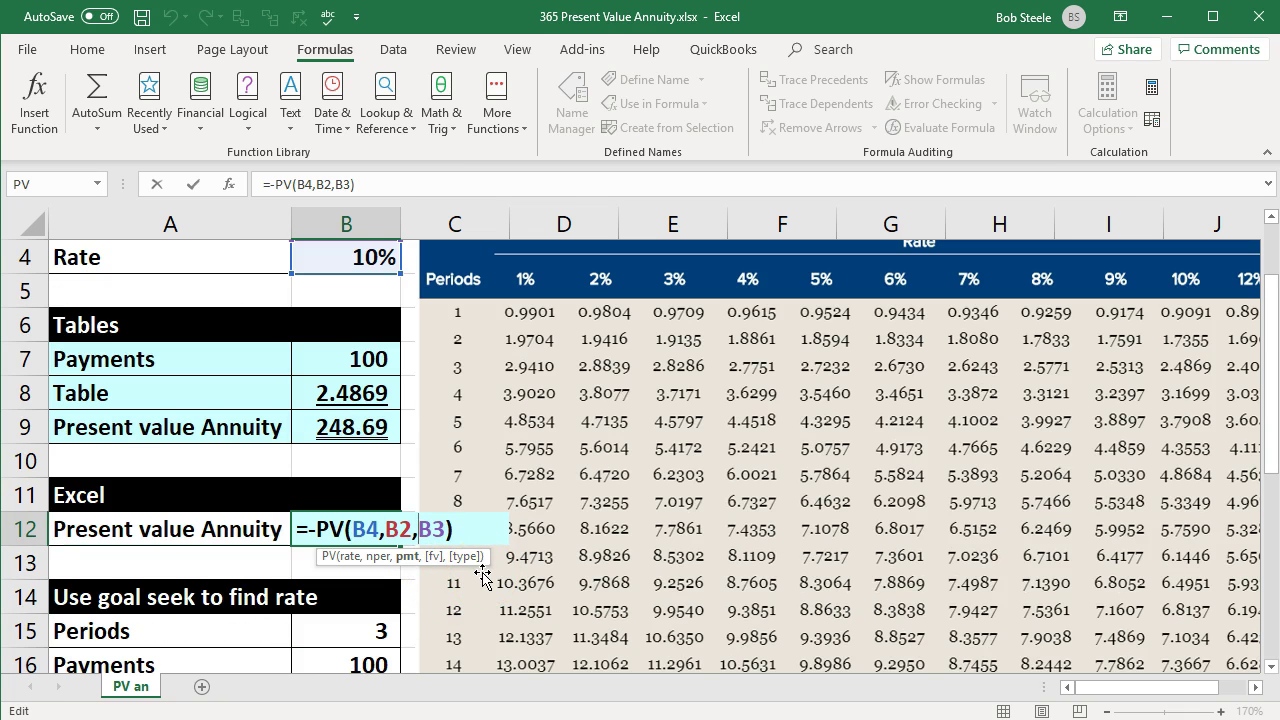
key(Return)
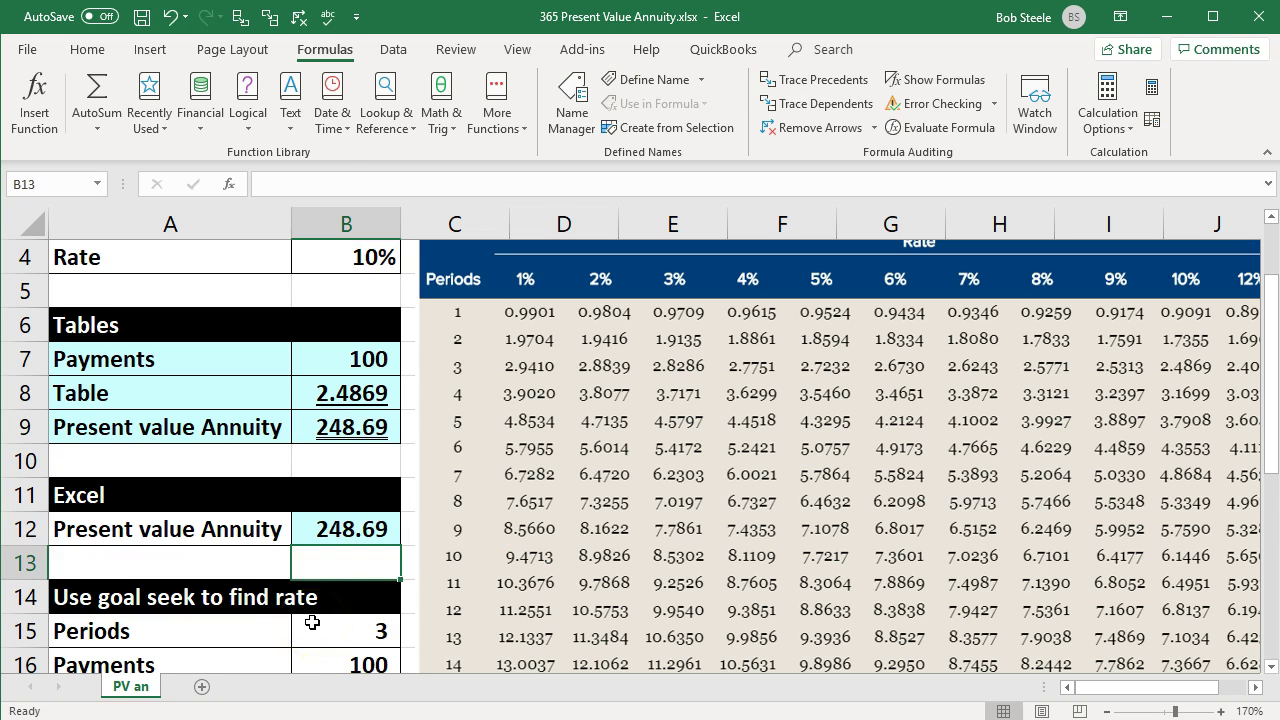
Step: Examine the B12 present value formula and the periods, payments, rate and present value cells of the goal seek rate section
scroll(312, 622, down, 1)
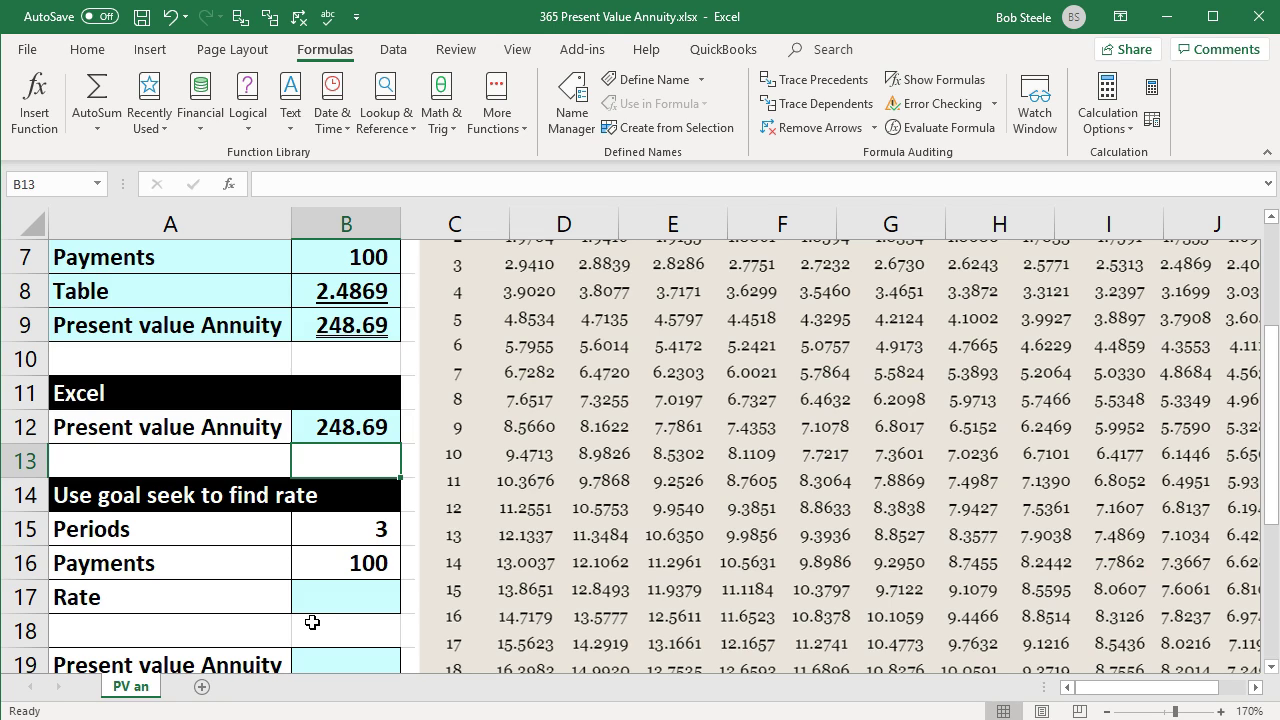
scroll(312, 622, down, 1)
click(351, 366)
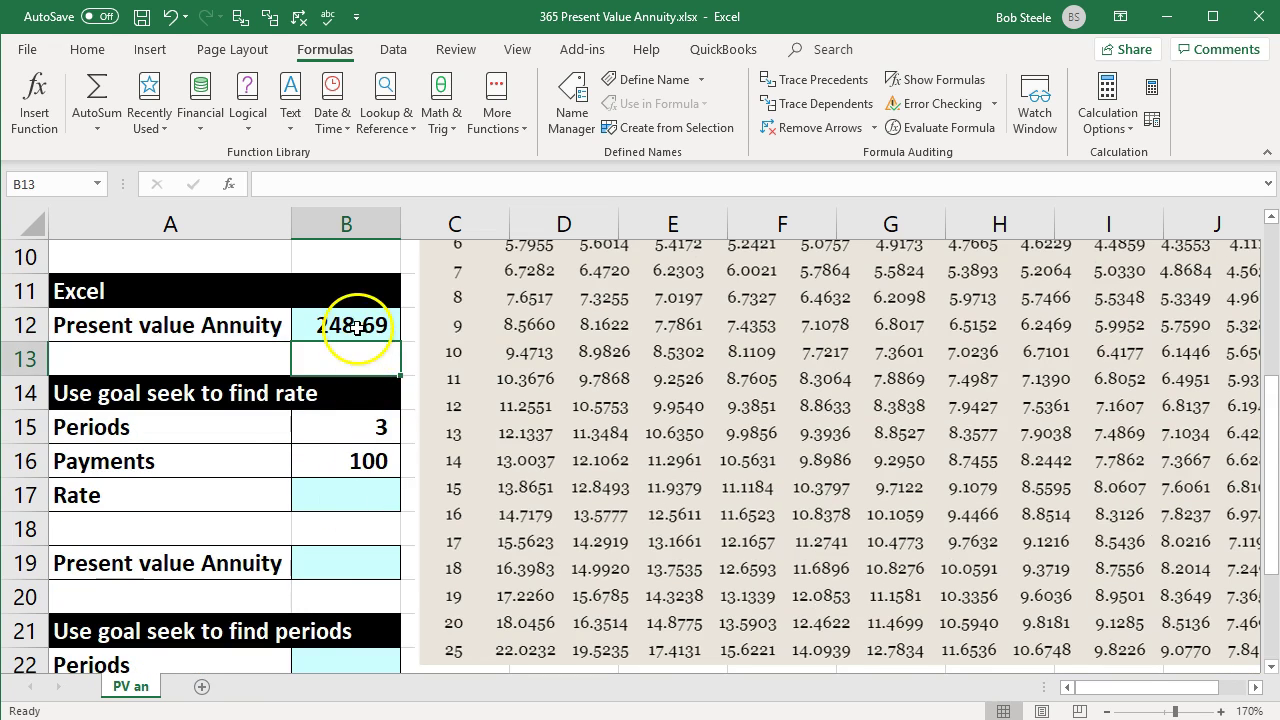
click(357, 327)
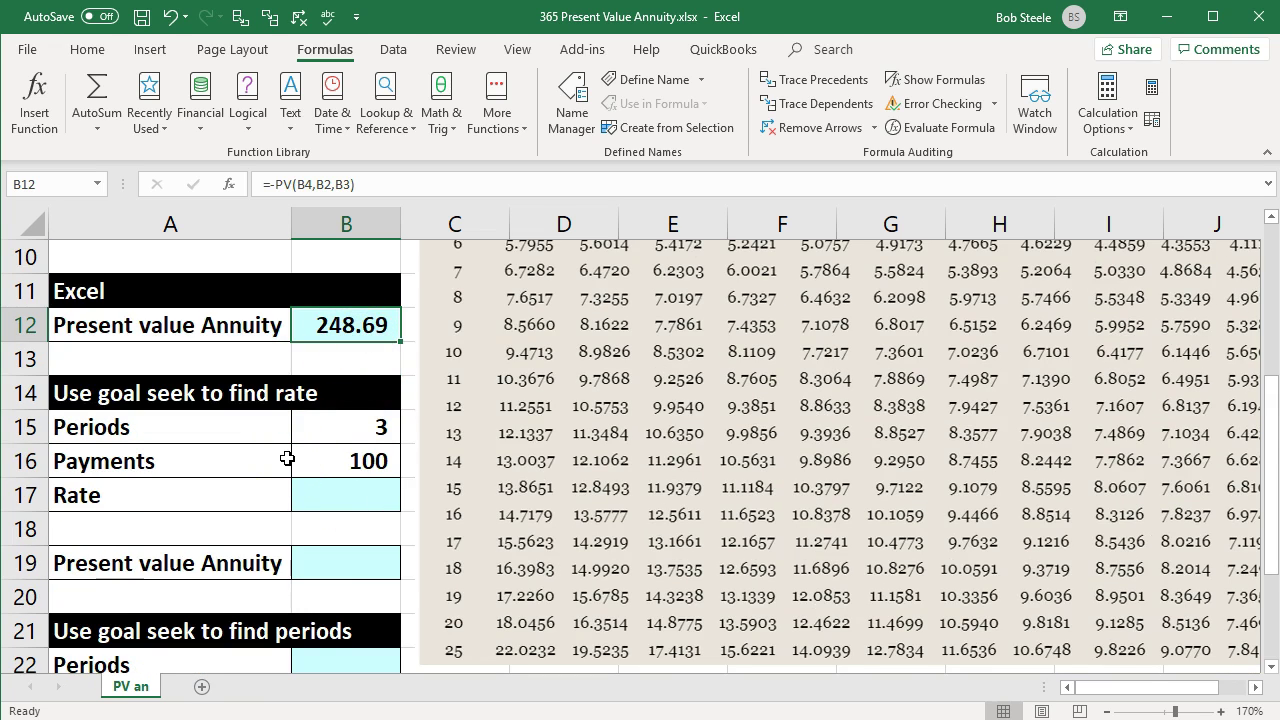
click(329, 496)
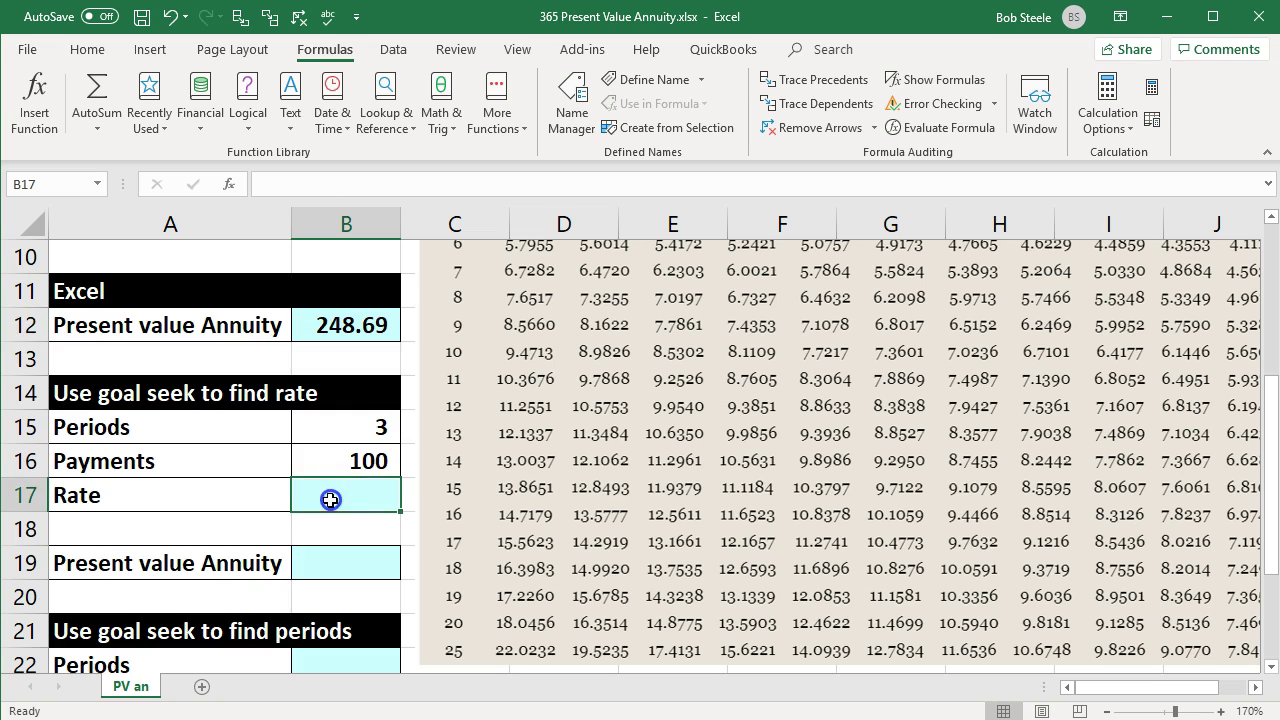
click(338, 428)
click(355, 460)
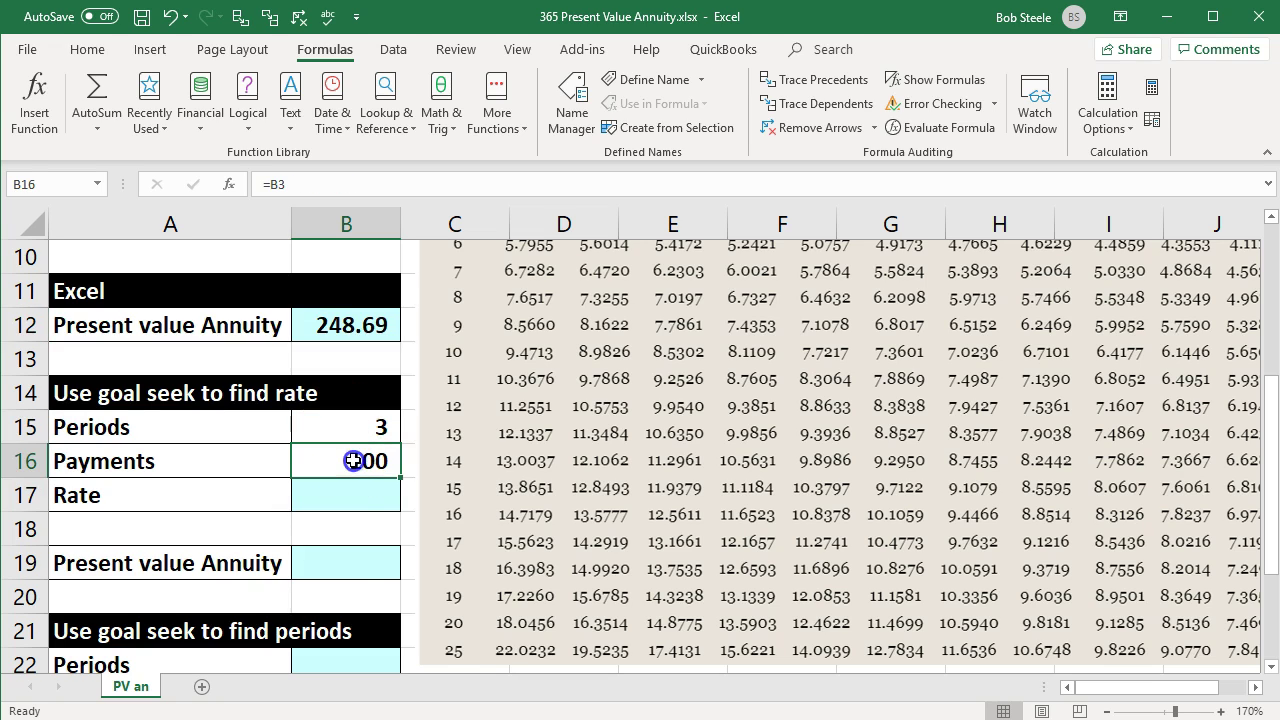
click(348, 557)
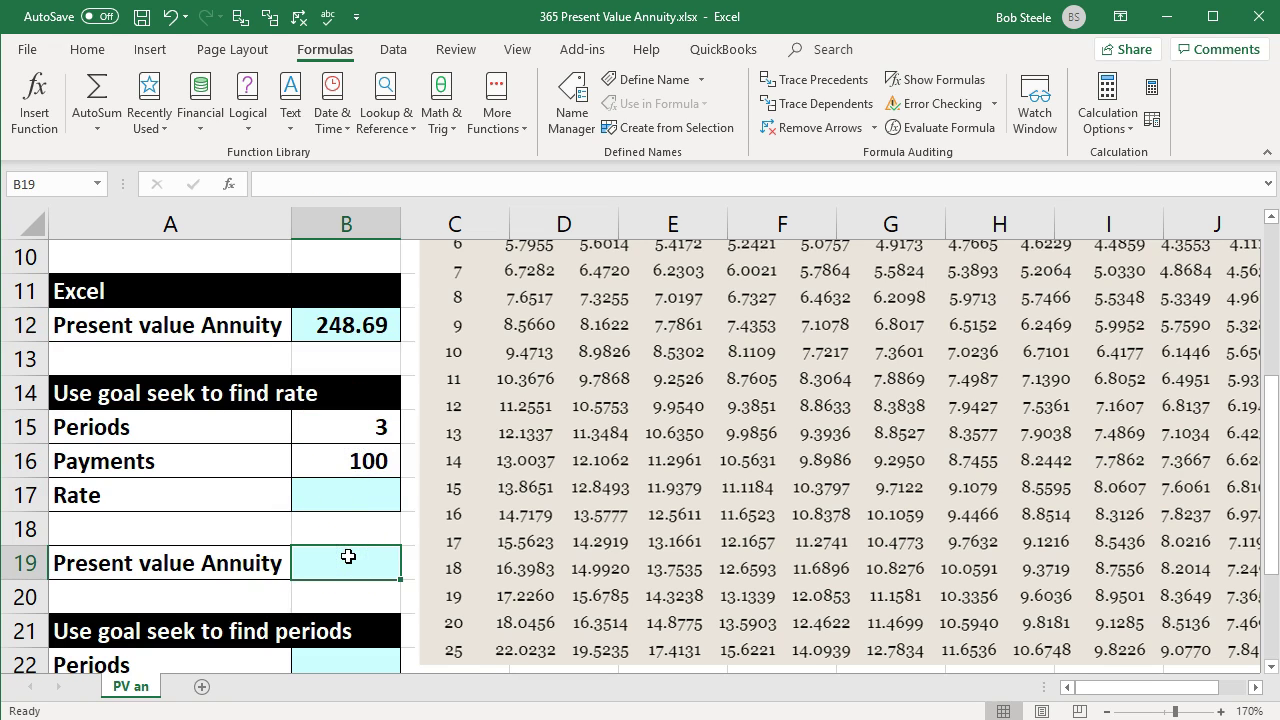
Step: Enter a trial rate of 2% in B17 and move on to the present value cell B19
click(345, 496)
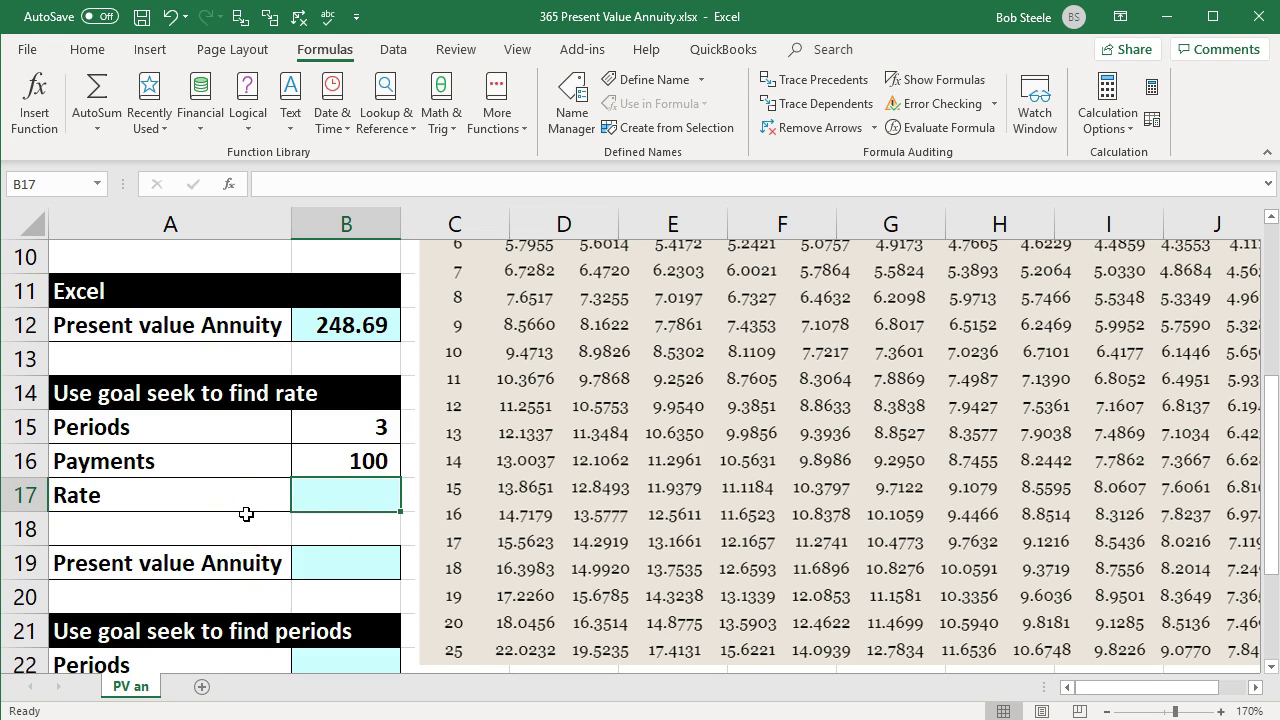
text(2%)
key(Return)
key(Return)
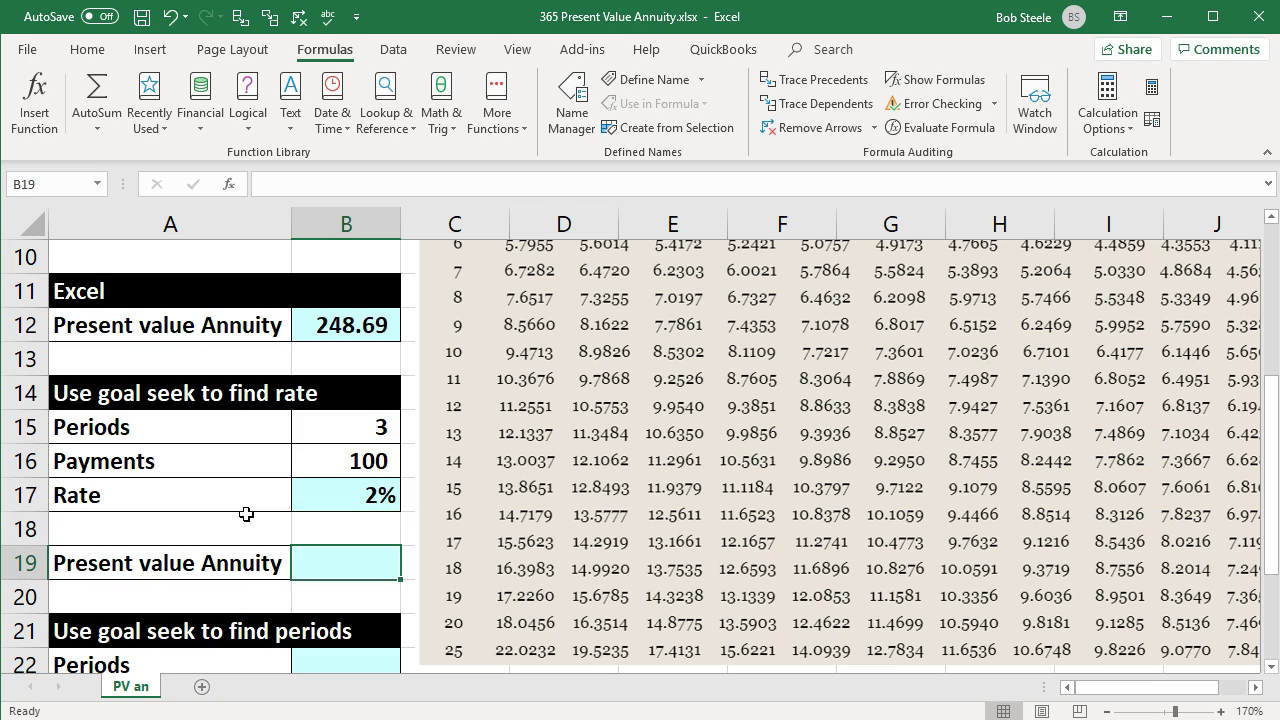
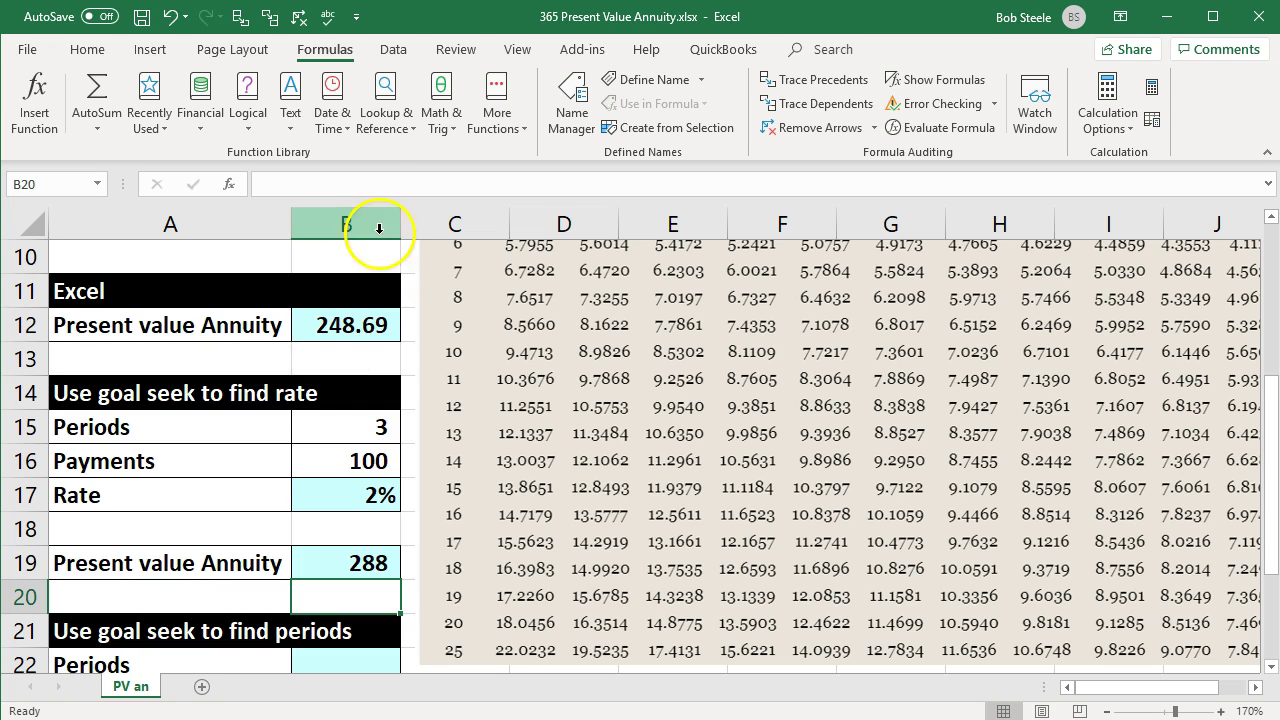
Step: Open Goal Seek, move its dialog beside the data, and choose present value cell B19 as the set cell
click(396, 48)
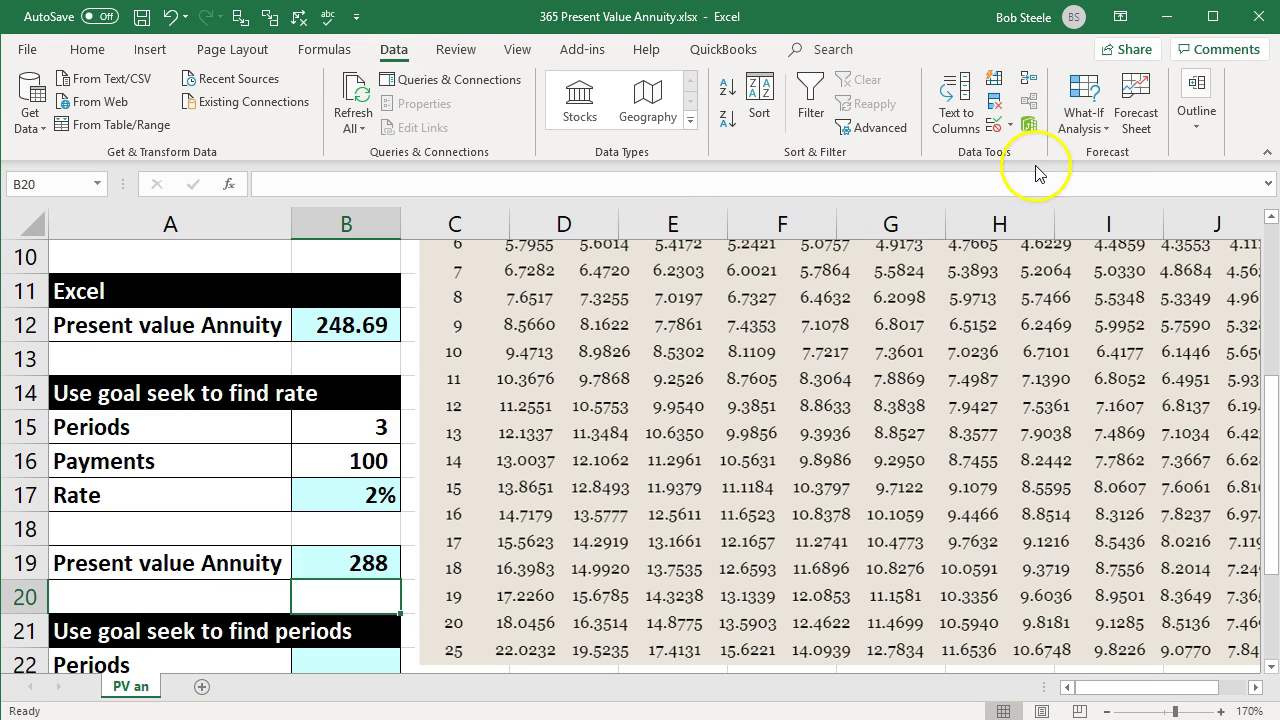
click(1090, 135)
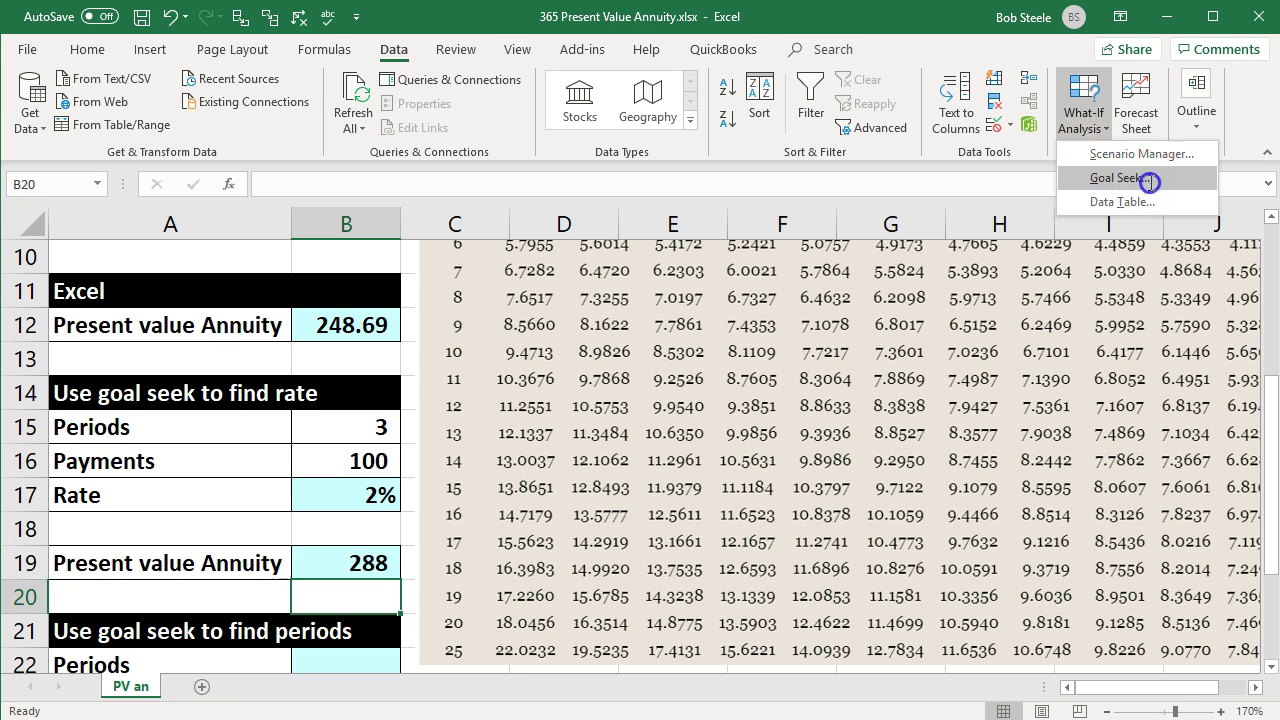
click(1116, 178)
drag(692, 378, 498, 400)
click(513, 432)
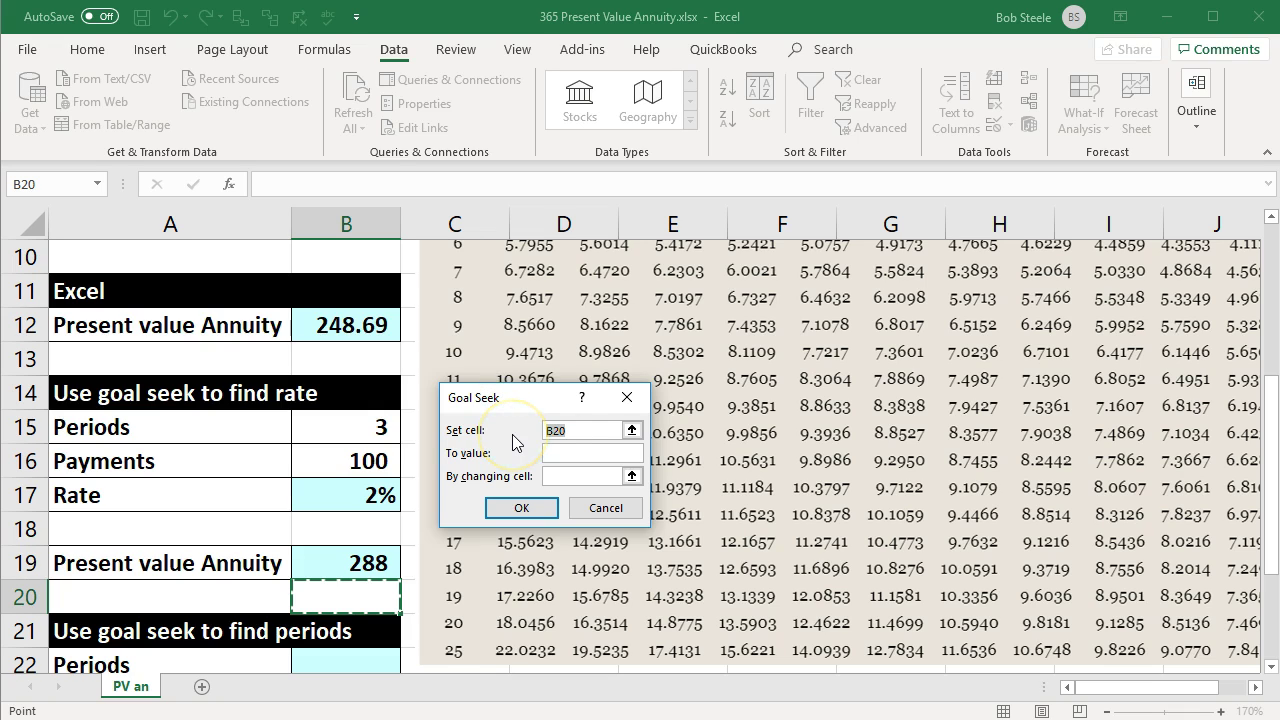
click(373, 563)
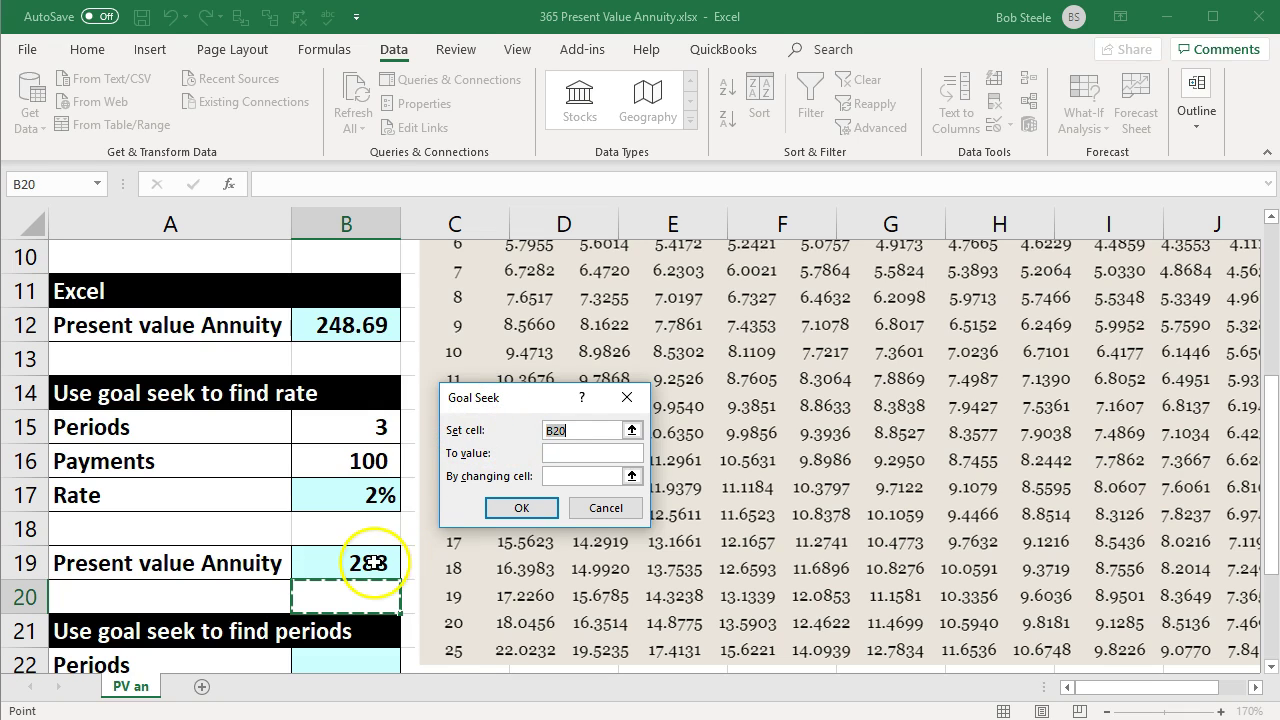
Step: Set the Goal Seek target value to 248.69 and choose rate cell B17 as the changing cell
click(588, 453)
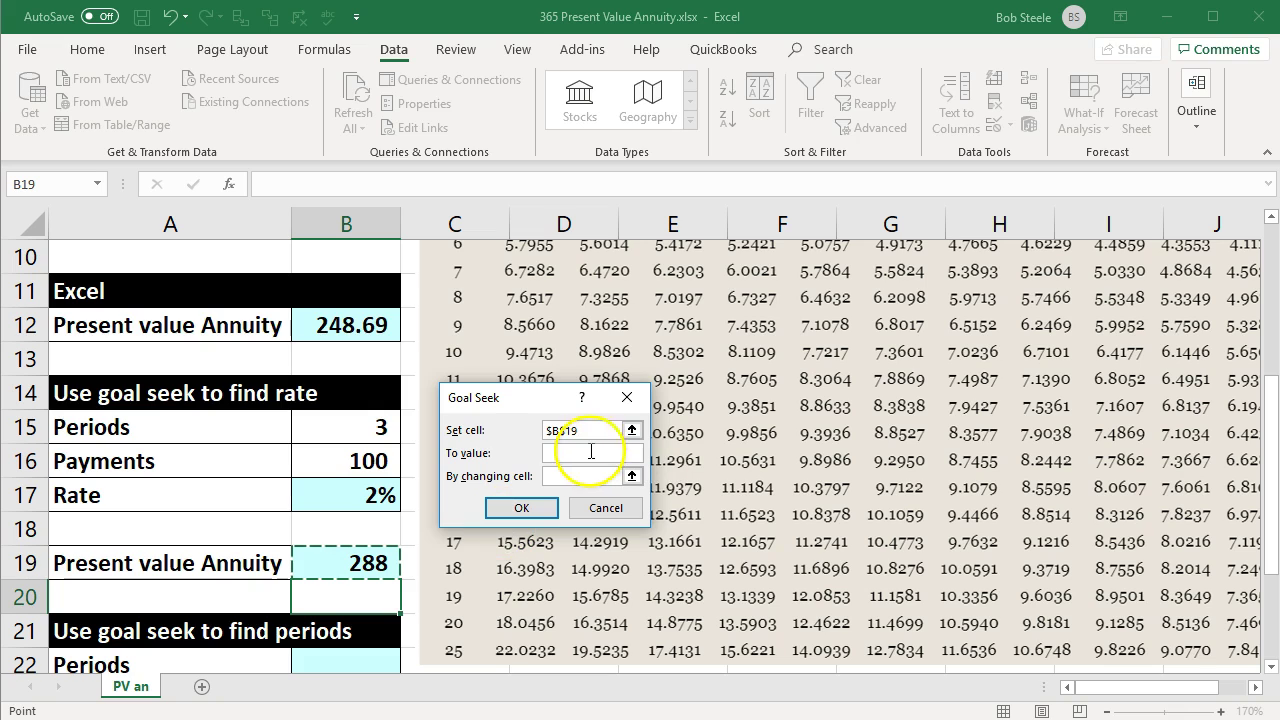
click(405, 357)
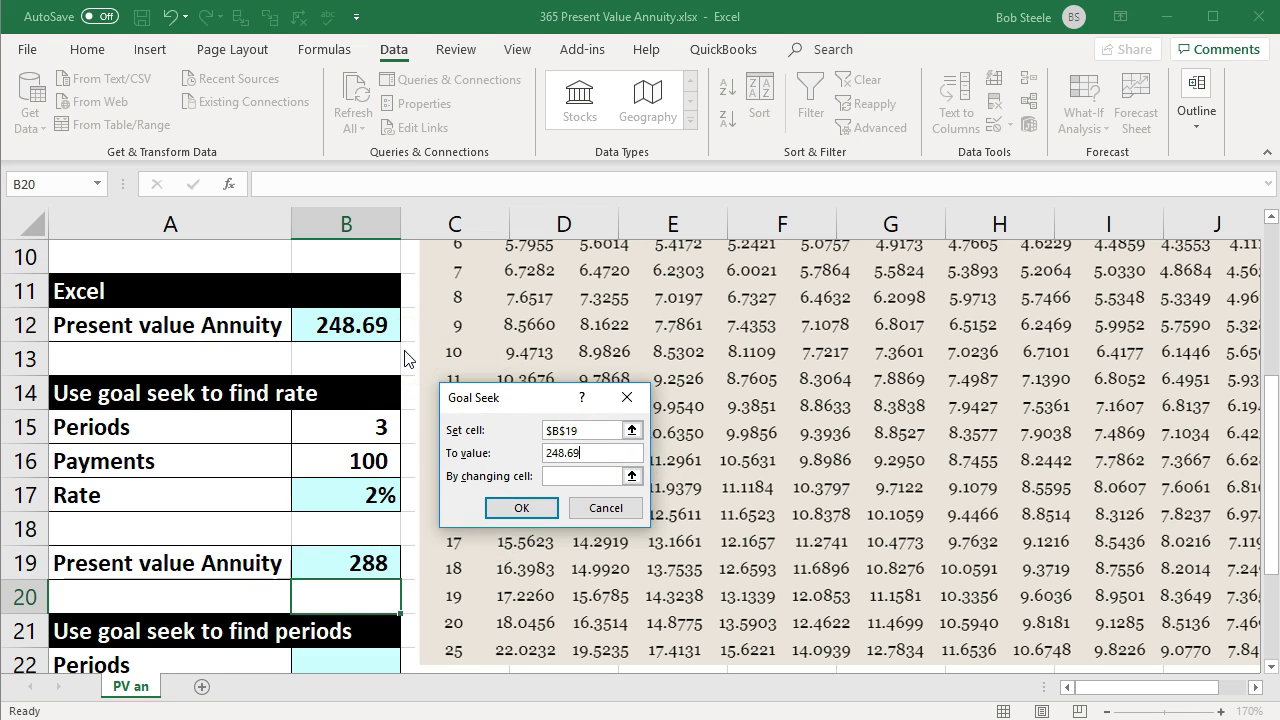
click(549, 476)
click(348, 496)
click(345, 496)
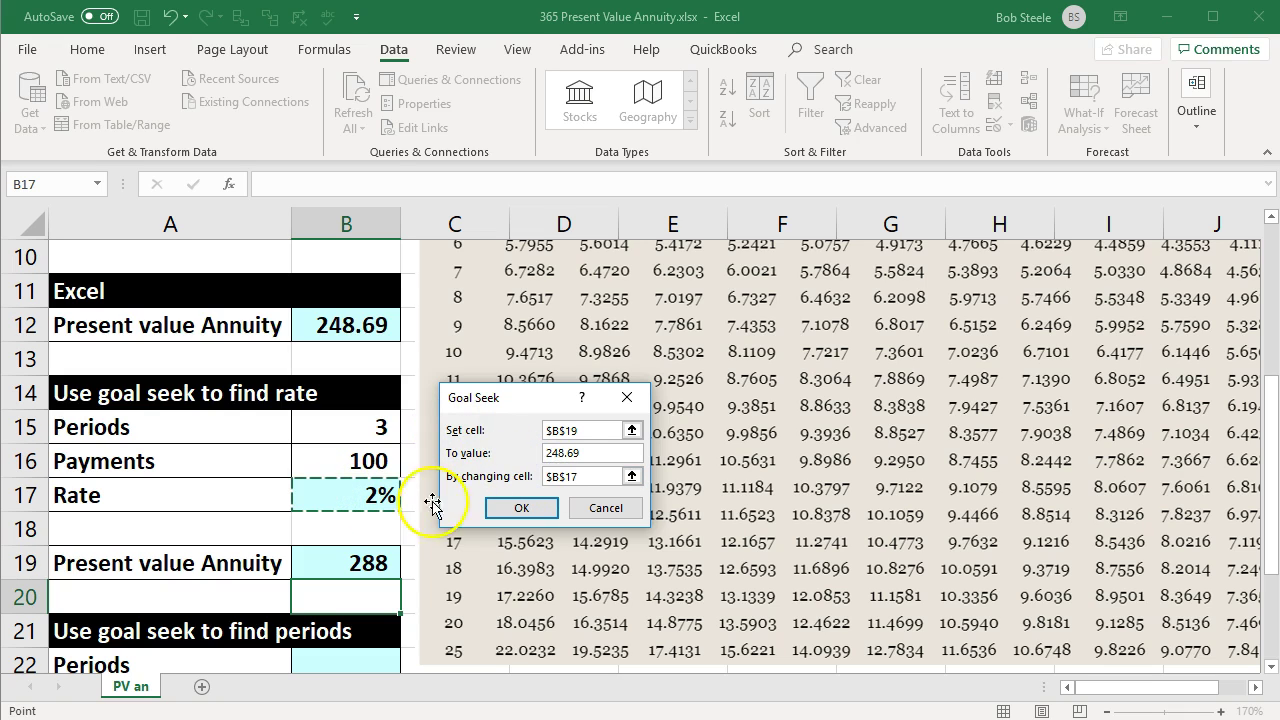
Step: Check the Goal Seek entries, run it, accept the solution, and inspect the solved rate in B17
click(587, 430)
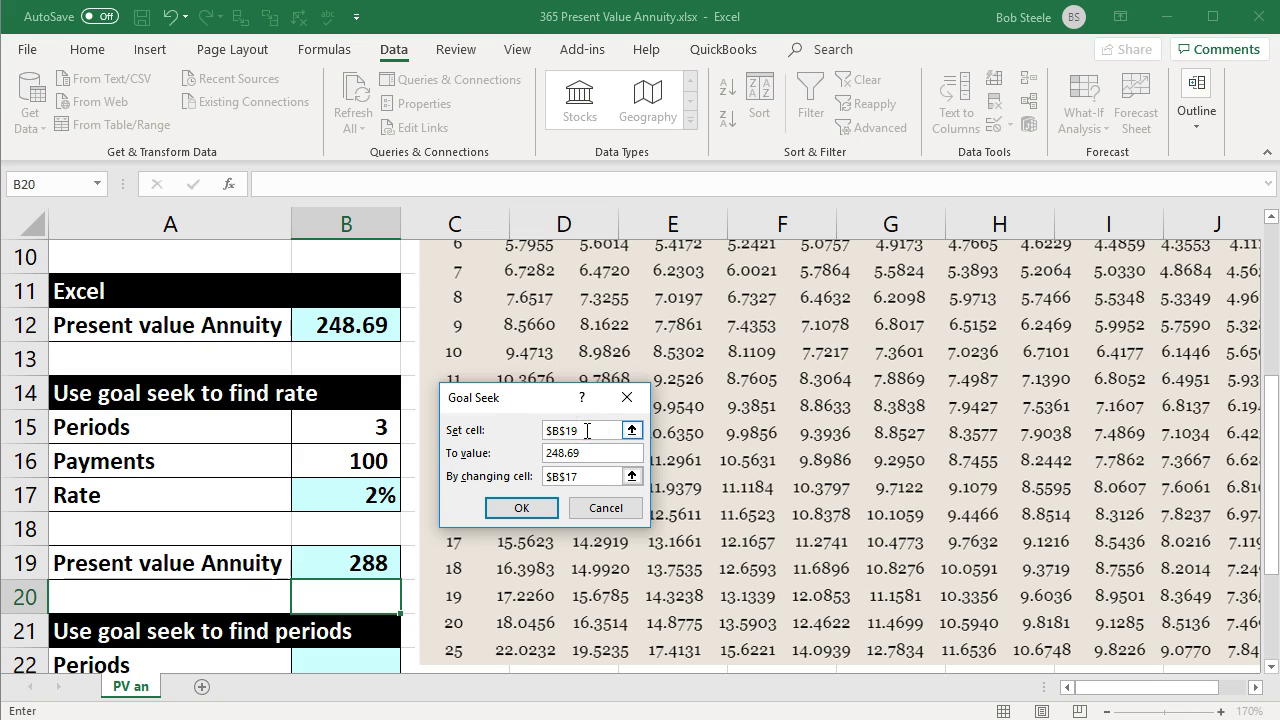
click(388, 578)
click(588, 452)
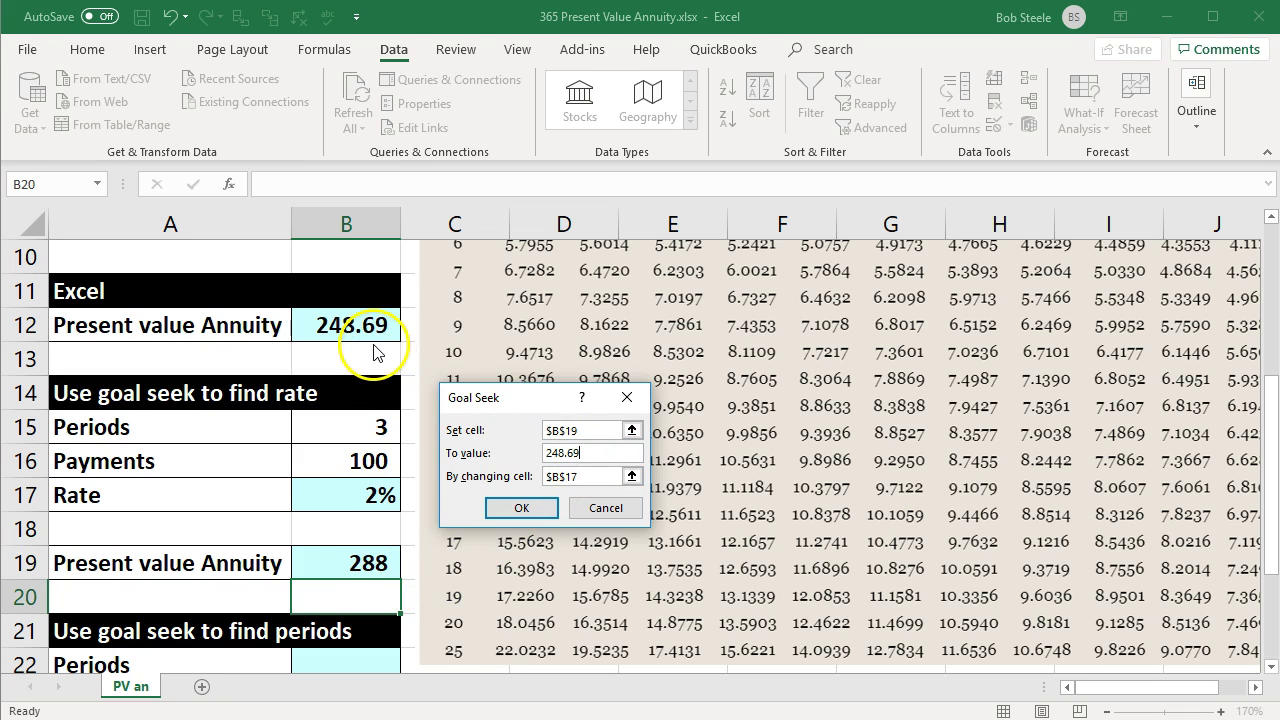
click(586, 478)
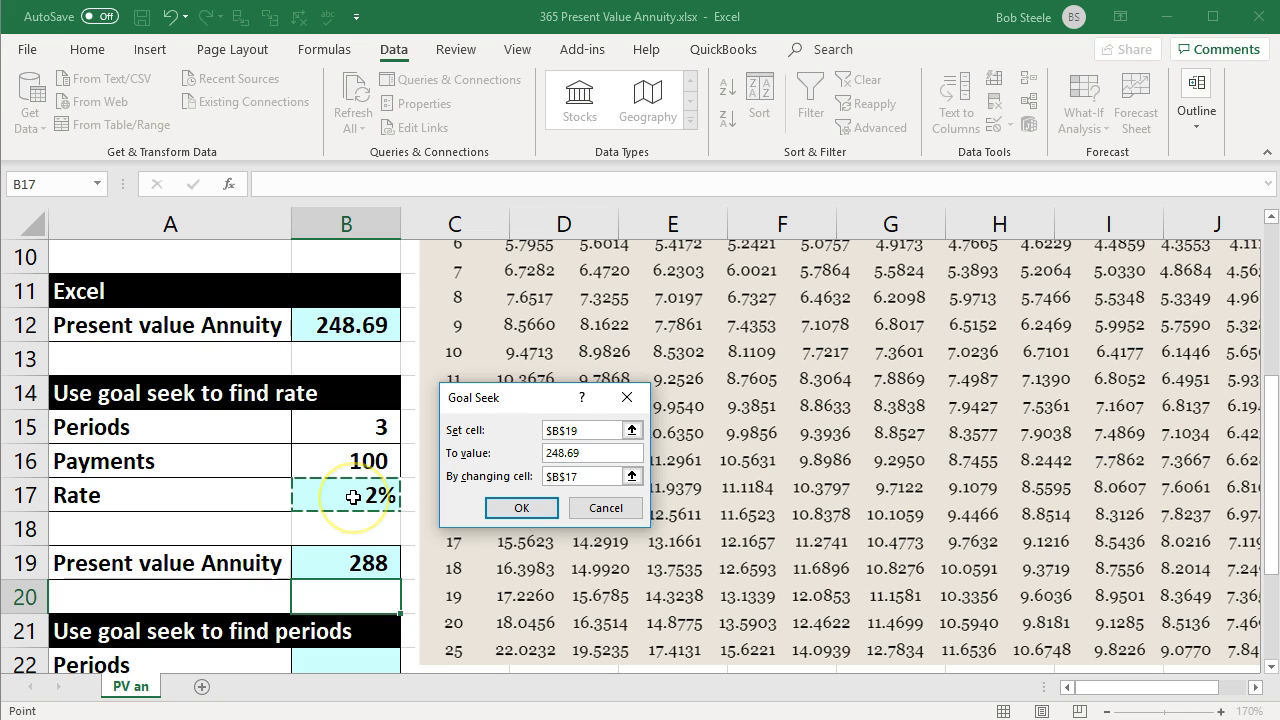
click(505, 508)
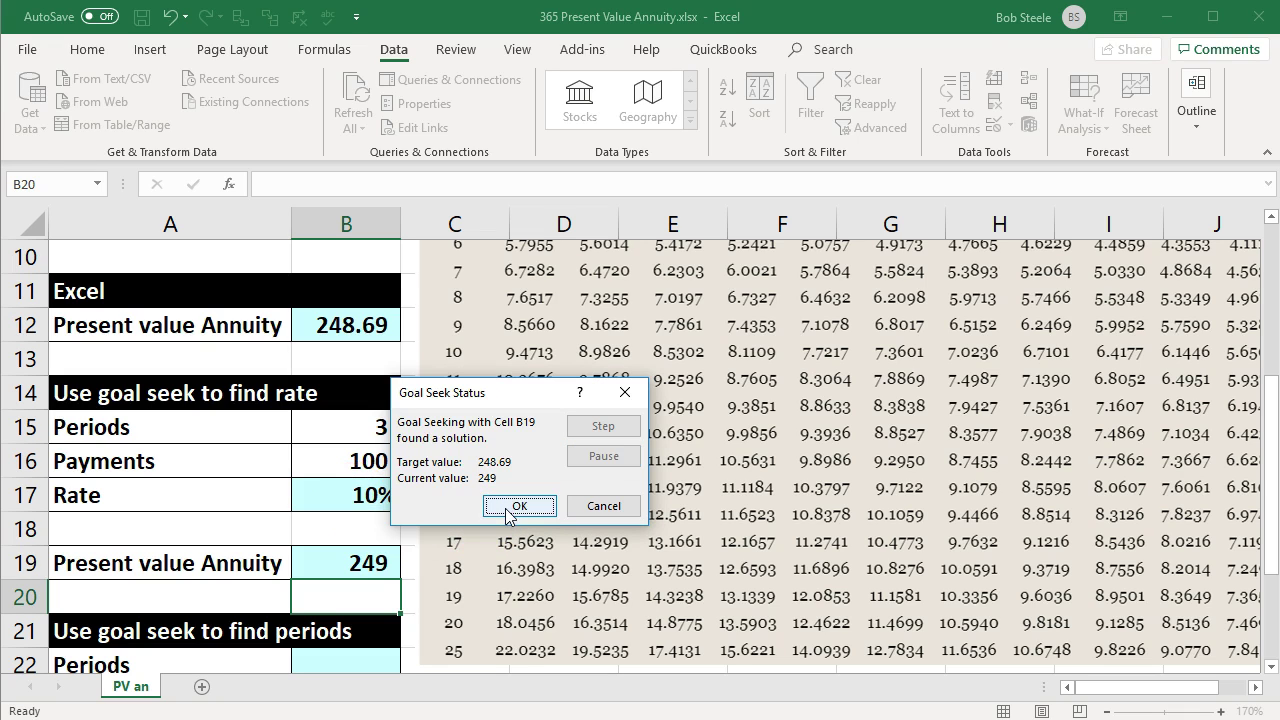
click(507, 507)
click(350, 493)
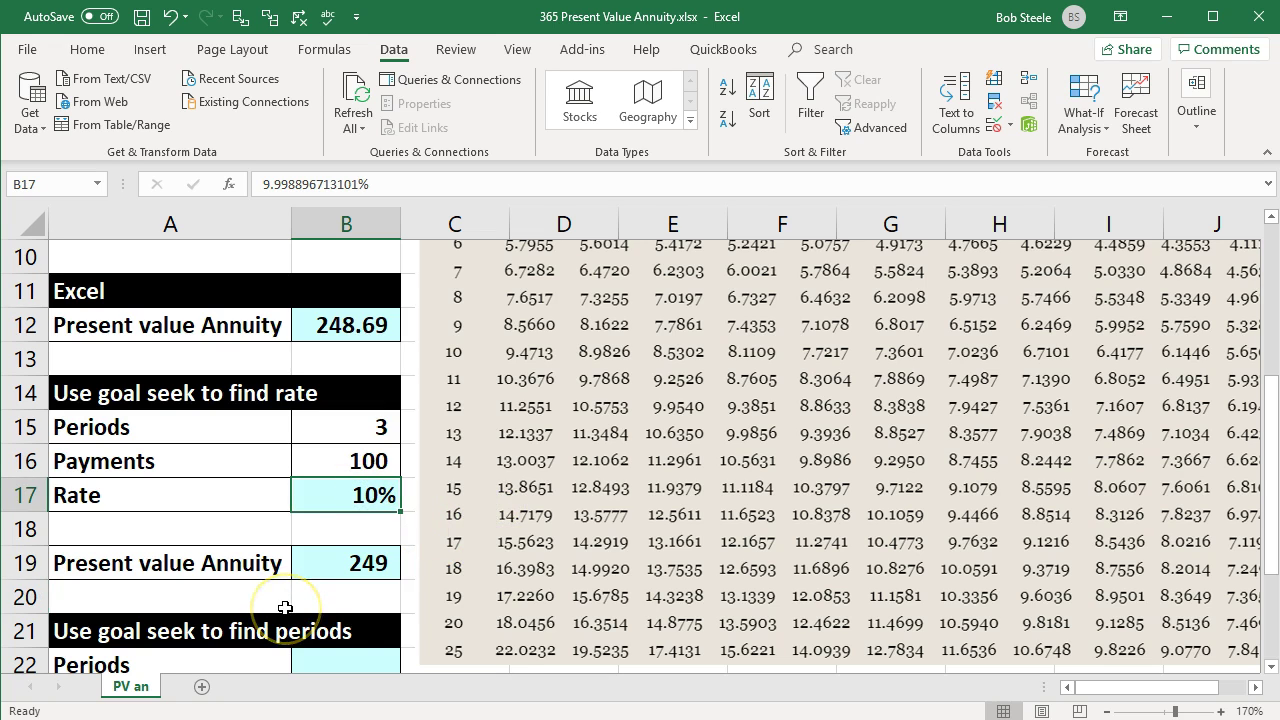
Step: Format the present value in B19 to show two decimal places
click(351, 563)
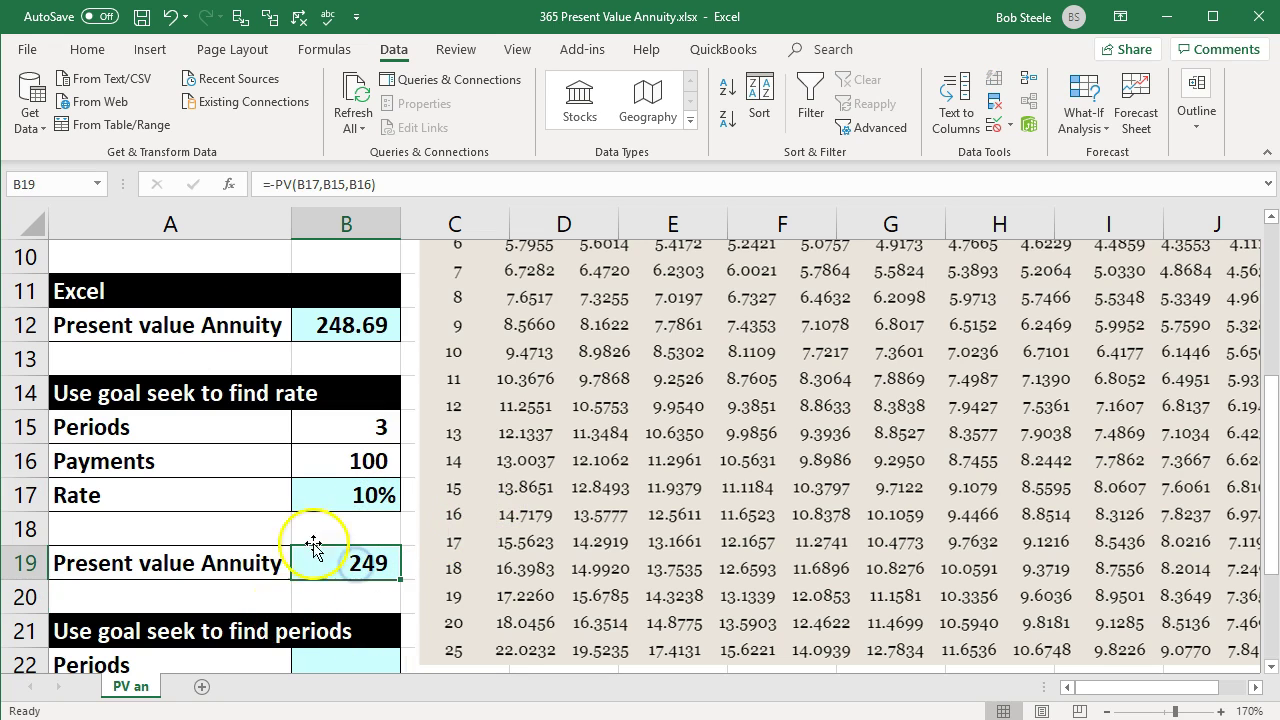
click(88, 50)
click(683, 119)
click(683, 119)
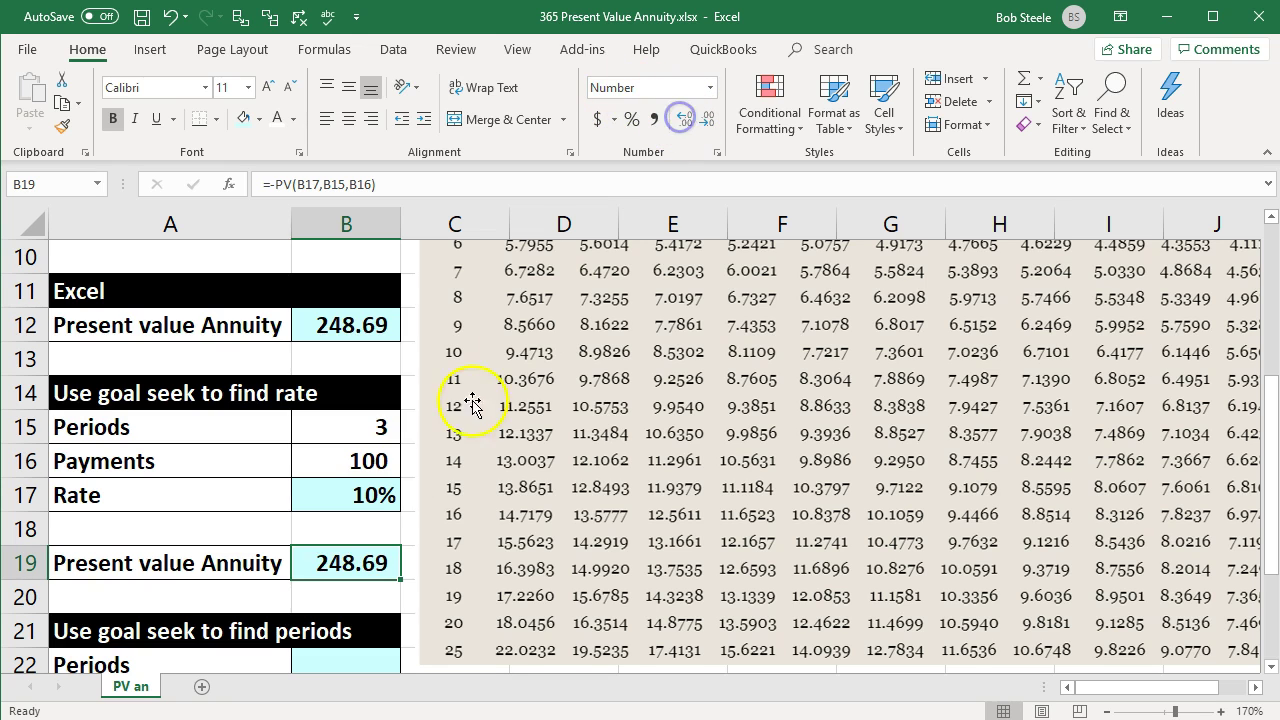
click(228, 568)
Step: Enter a trial value of 20 periods in B22 of the goal seek periods section
scroll(228, 568, down, 2)
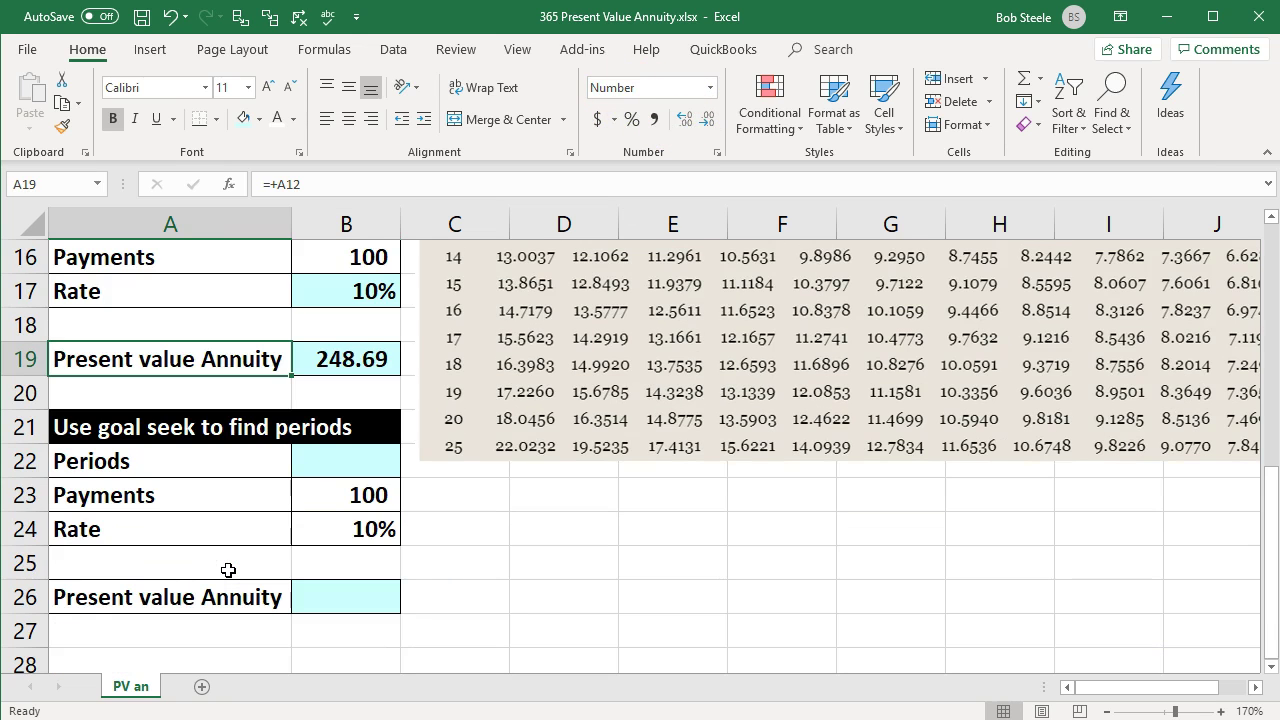
click(324, 464)
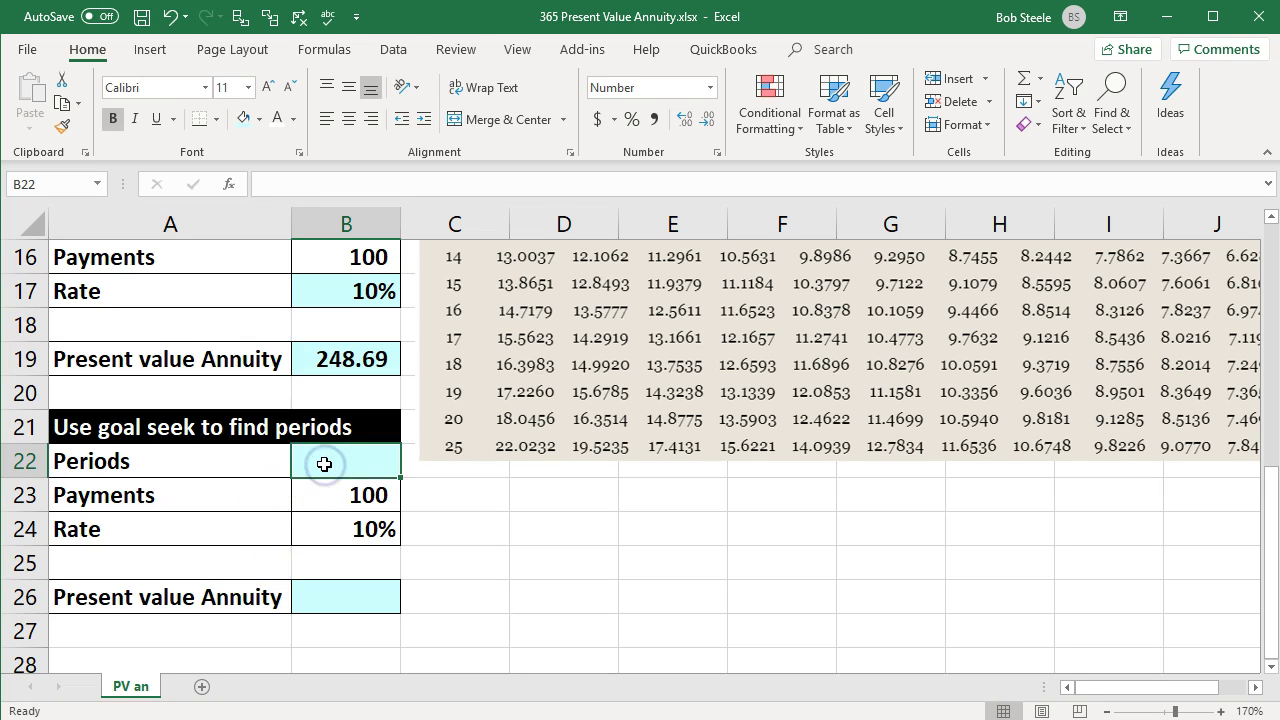
click(323, 462)
text(20)
key(Return)
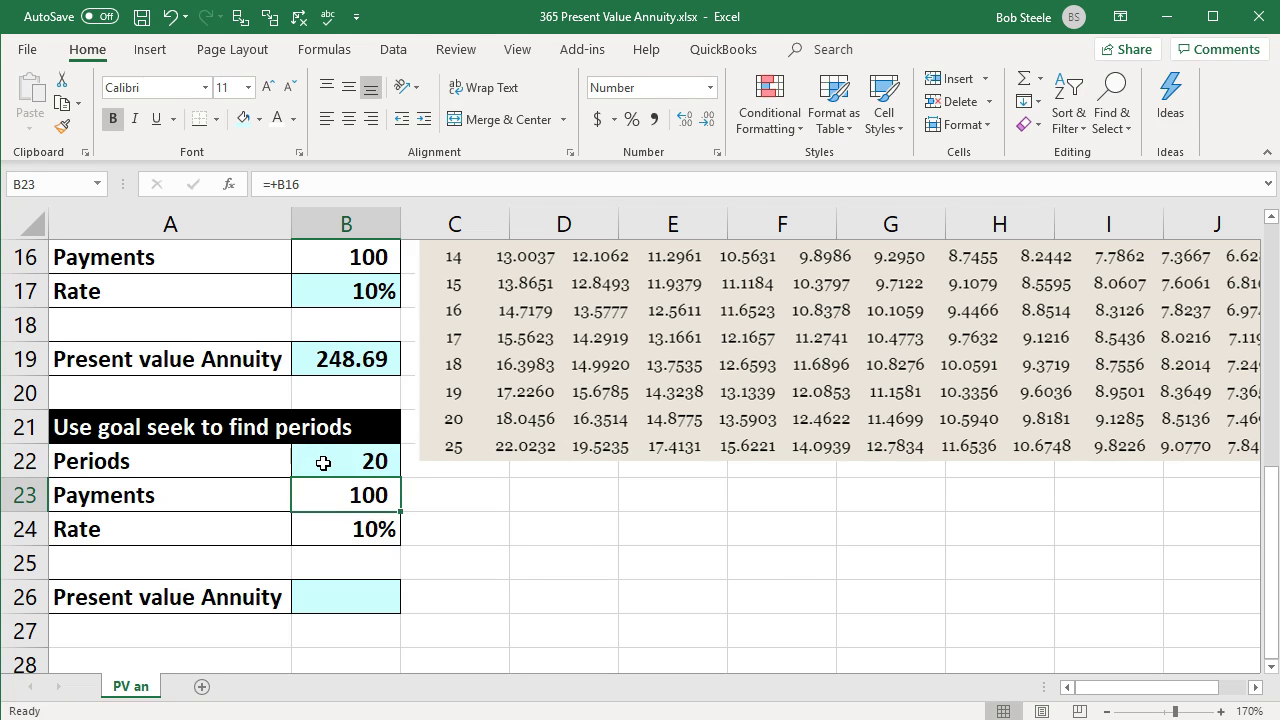
Step: Enter the negated present value formula -PV(B24,B22,B23) in B26 and reselect that cell
click(344, 595)
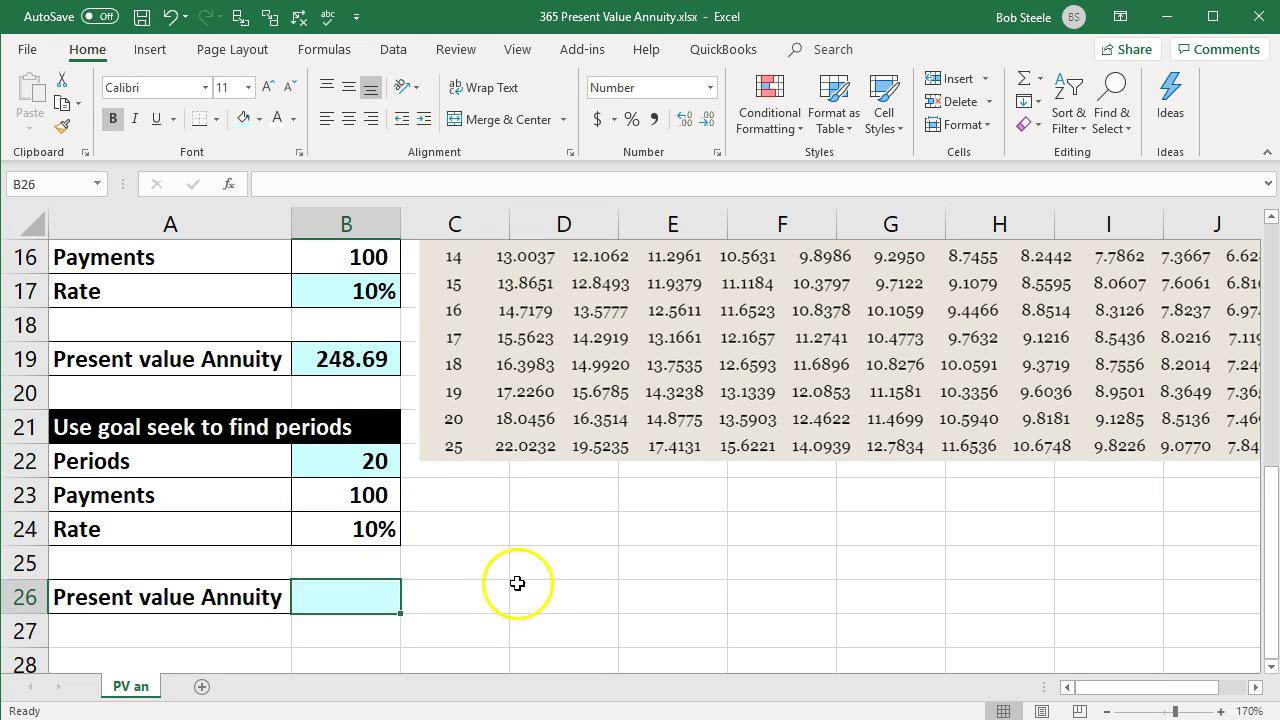
text(-)
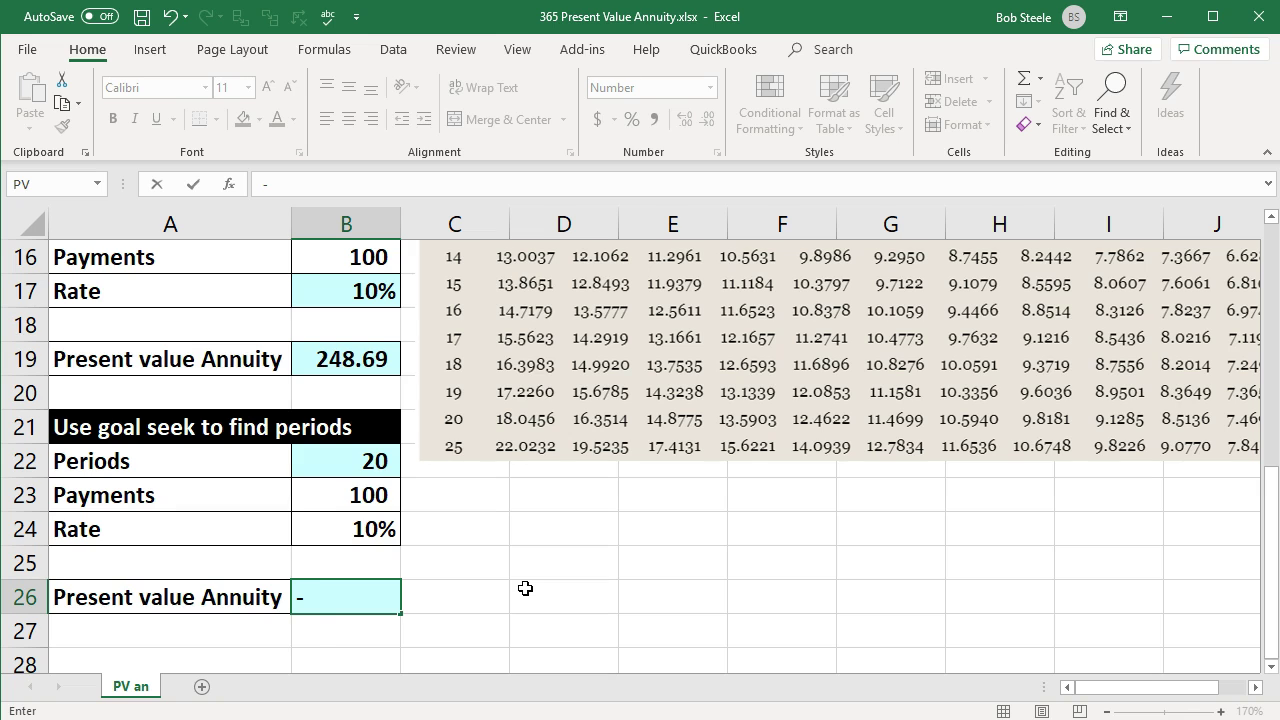
text(pv)
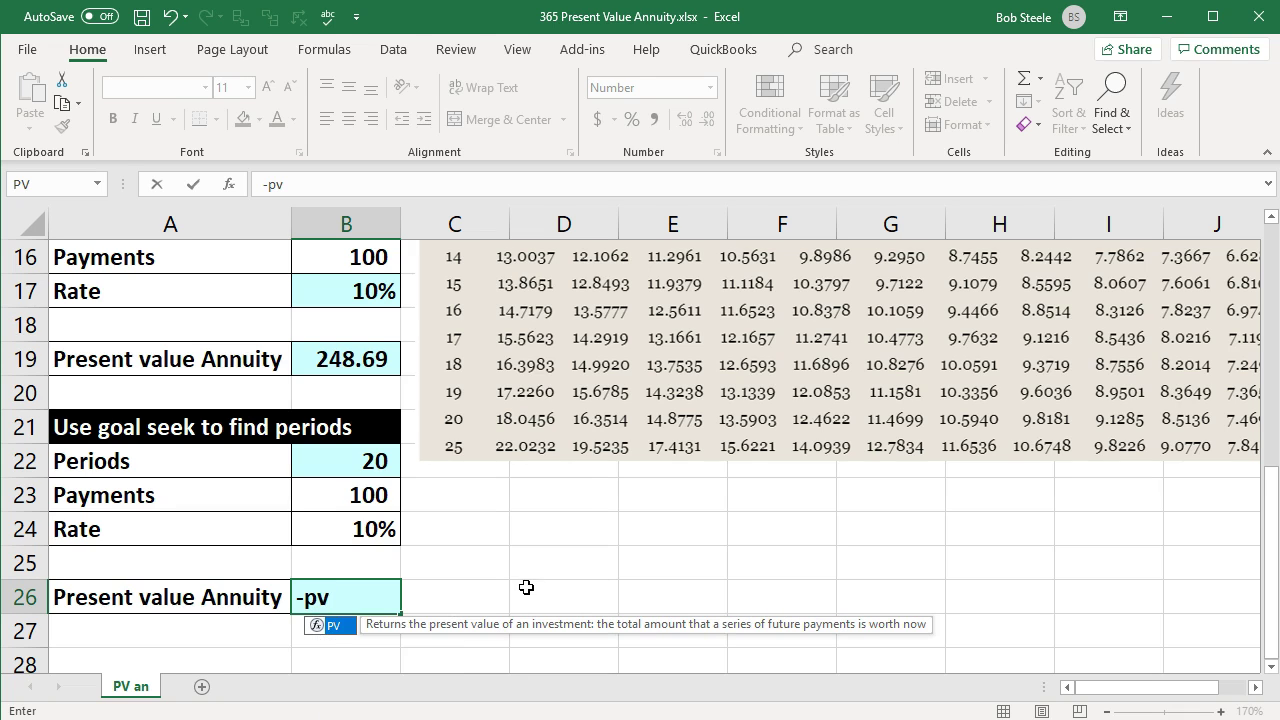
double_click(336, 627)
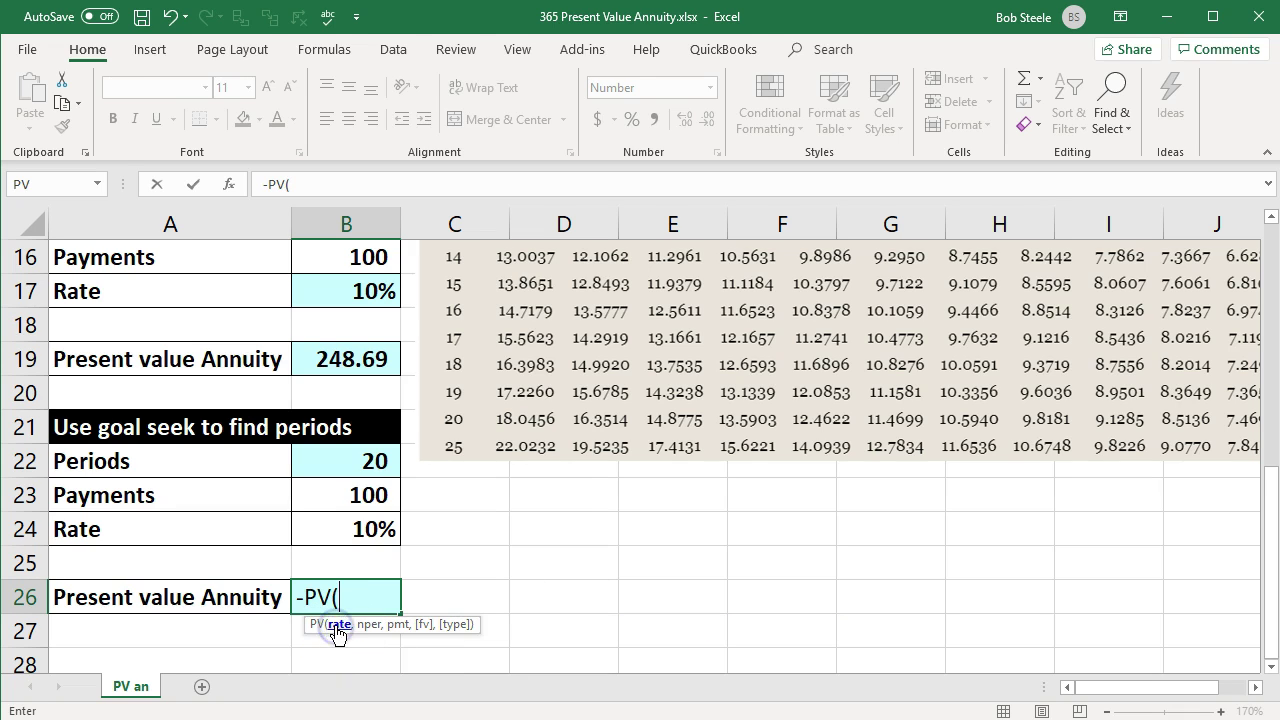
click(346, 524)
text(,)
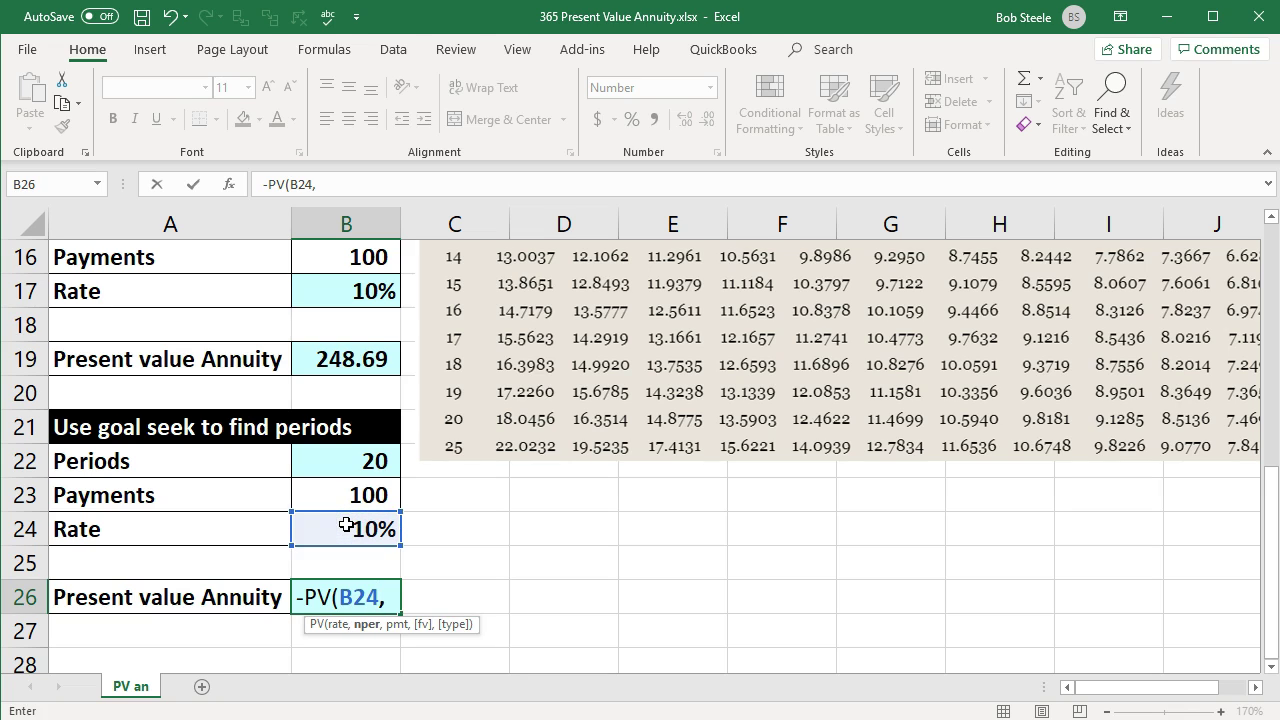
click(334, 463)
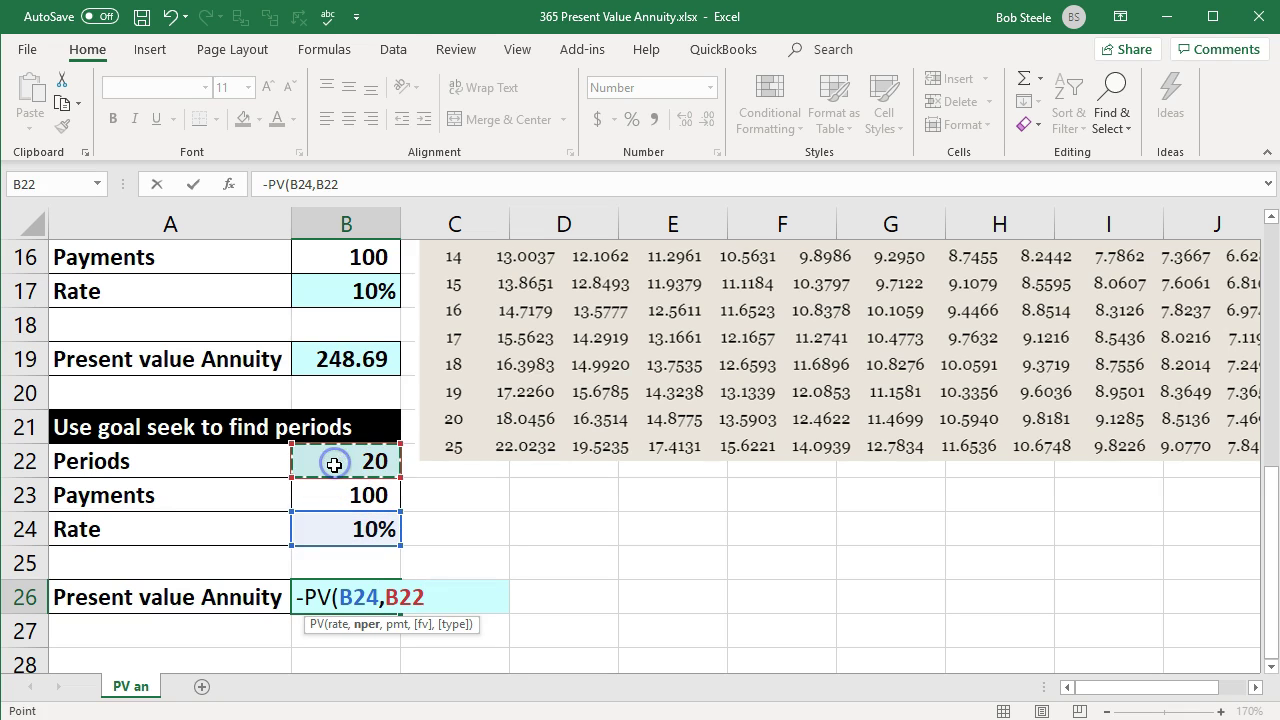
text(,)
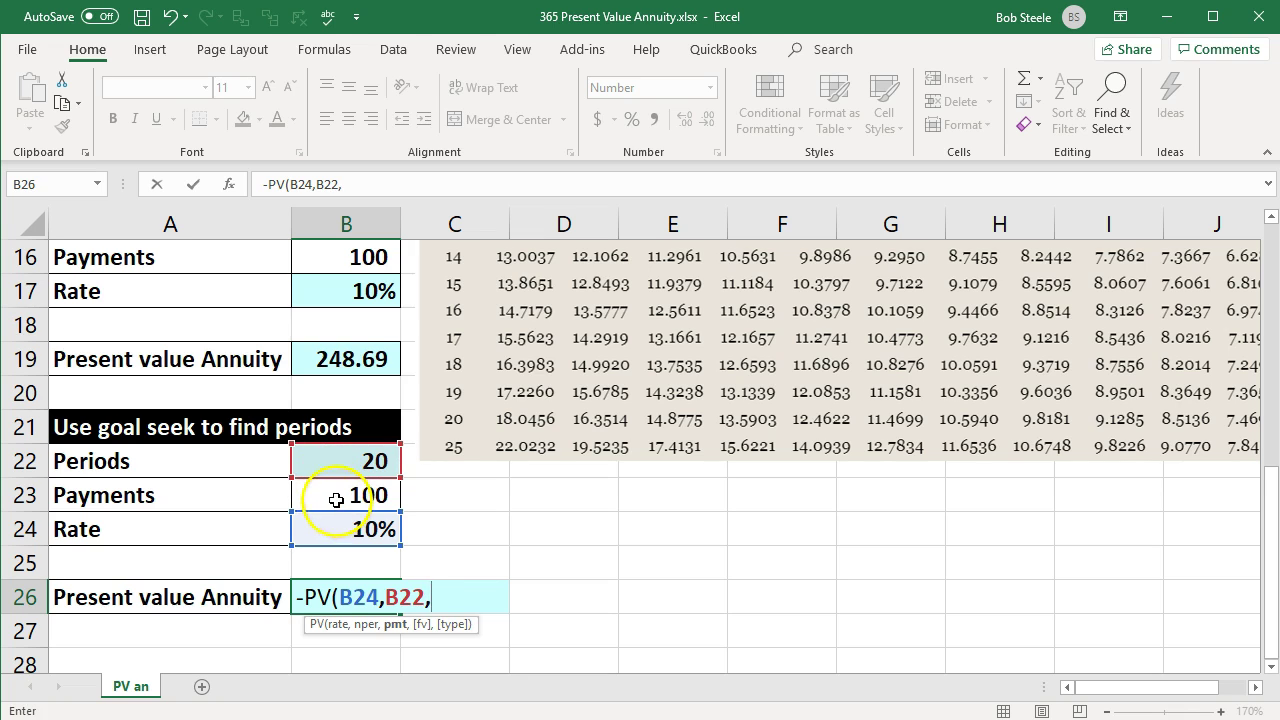
click(336, 500)
key(Return)
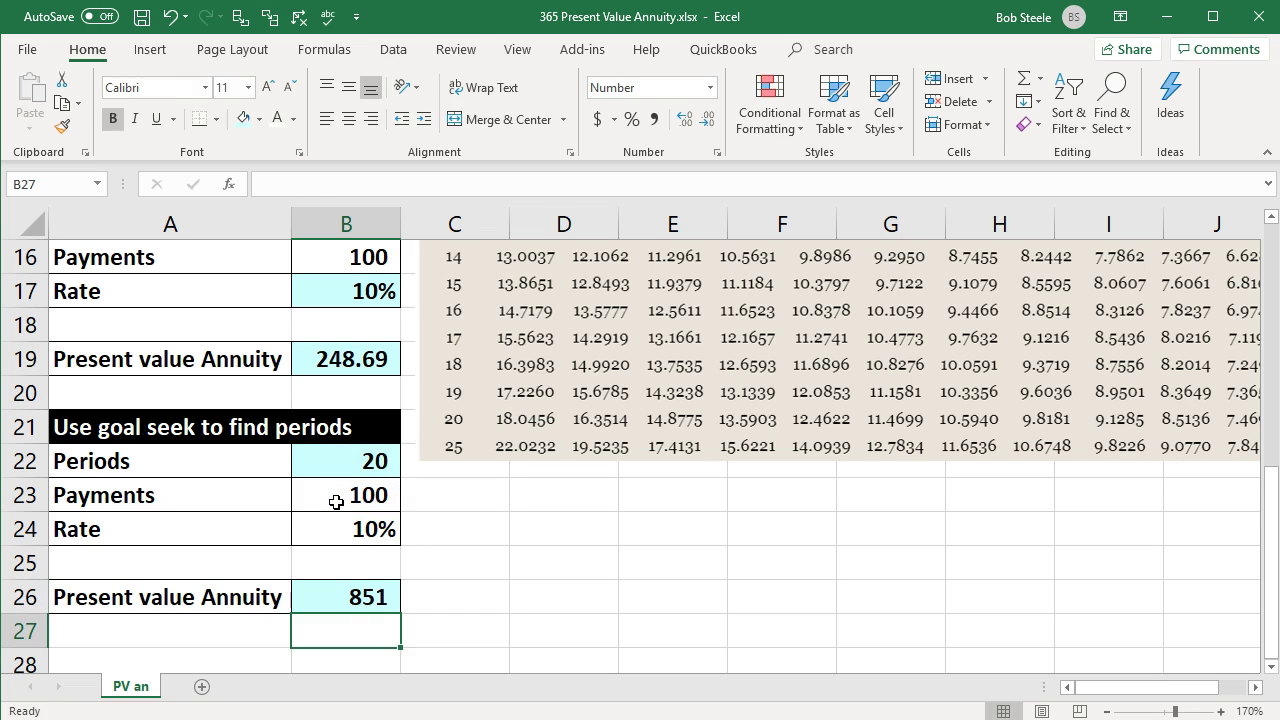
click(348, 596)
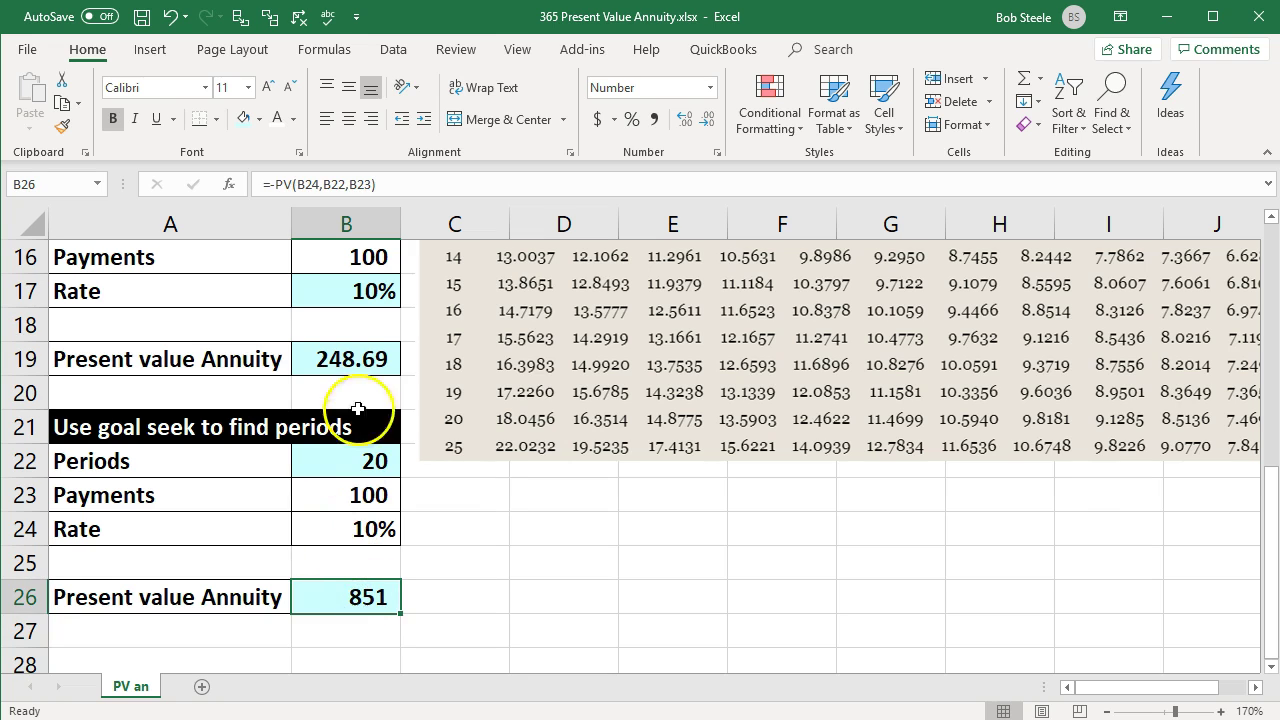
Step: Set up a Goal Seek that sets B26 to 248.69 by changing the periods cell B22
click(340, 355)
click(465, 535)
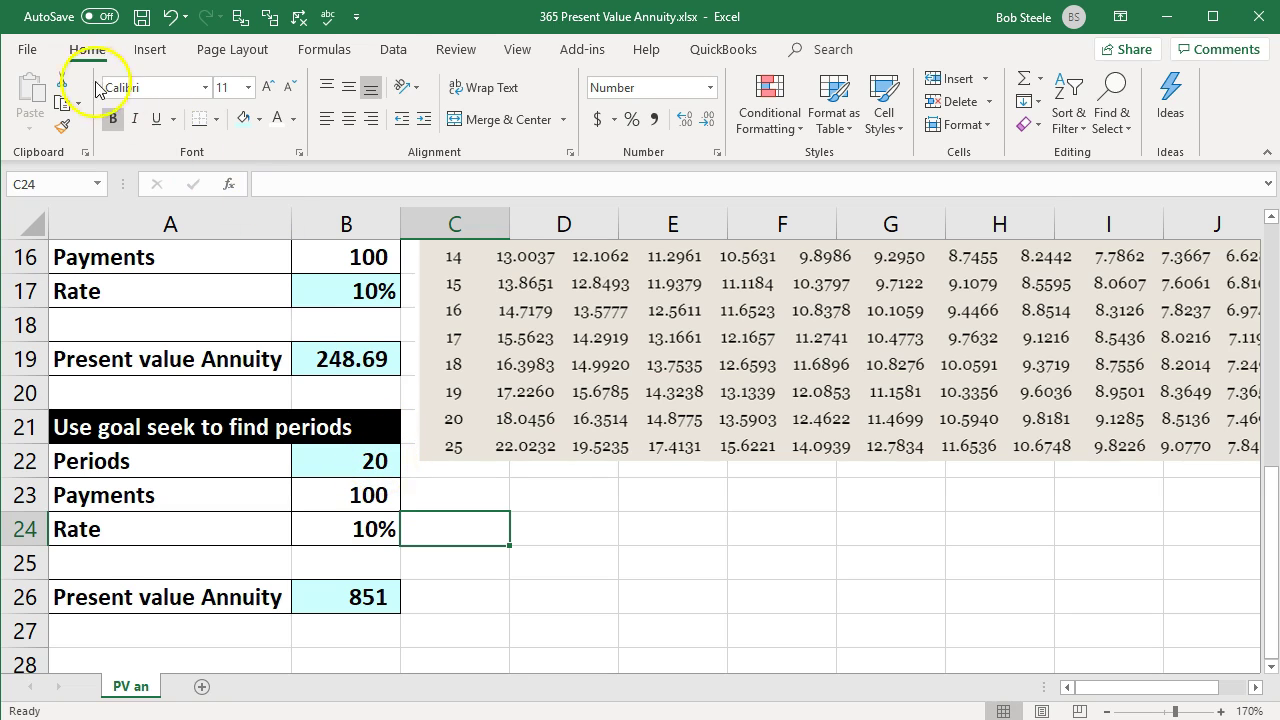
click(392, 52)
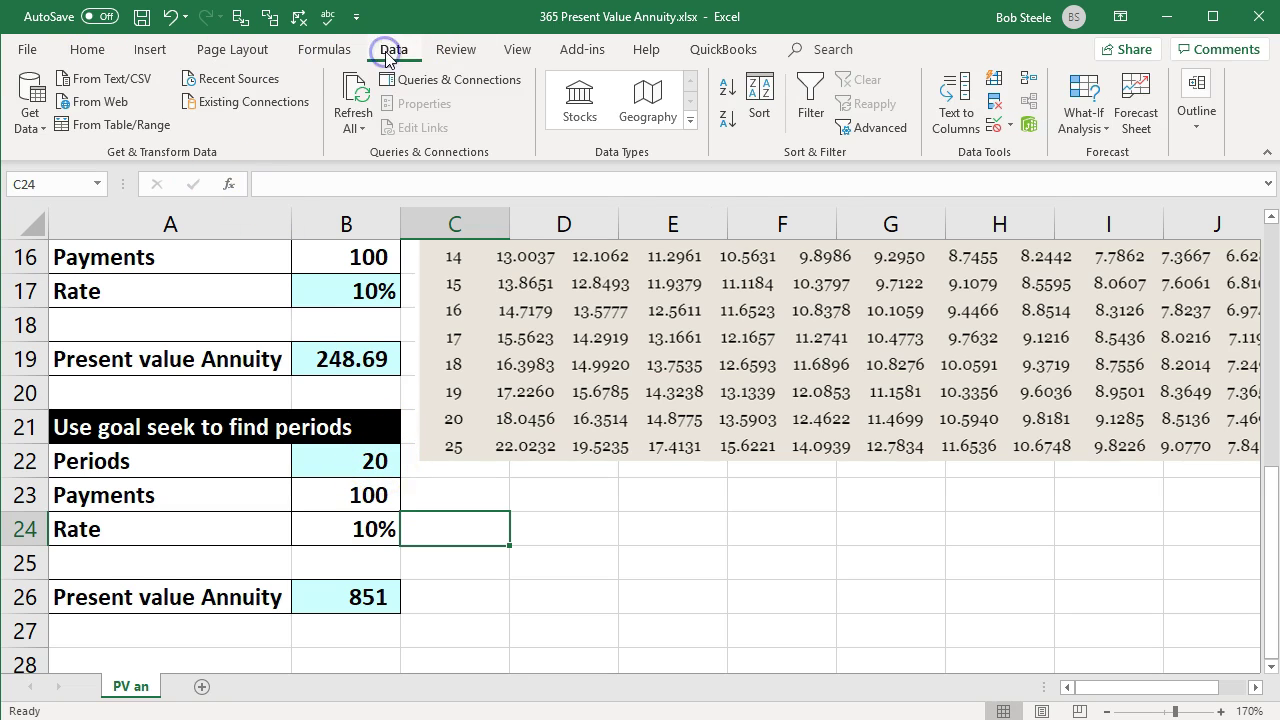
click(1097, 130)
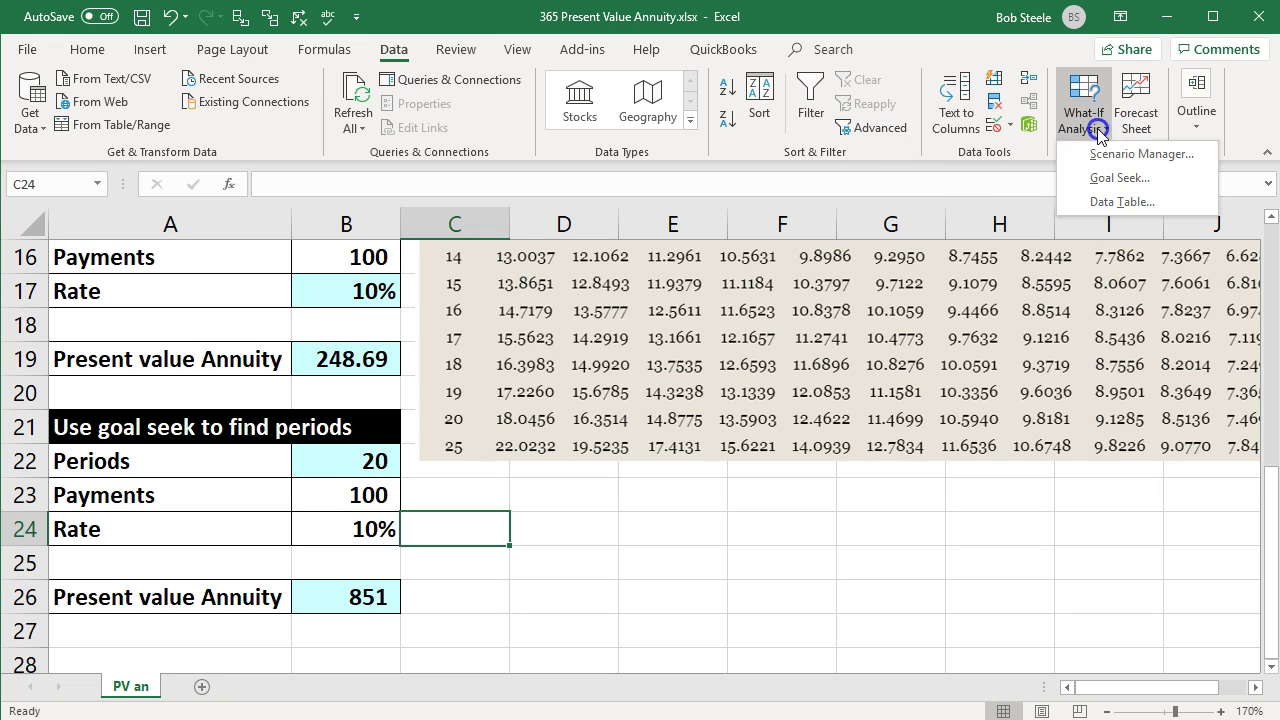
click(1166, 177)
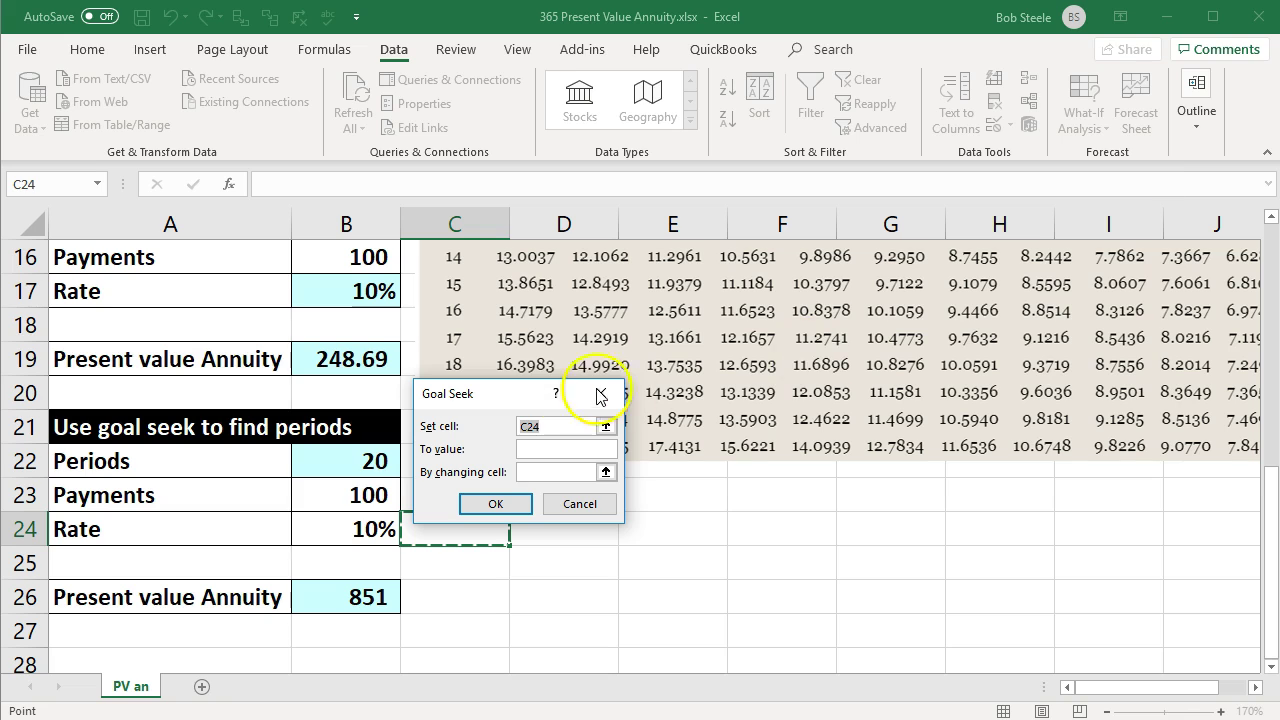
click(378, 597)
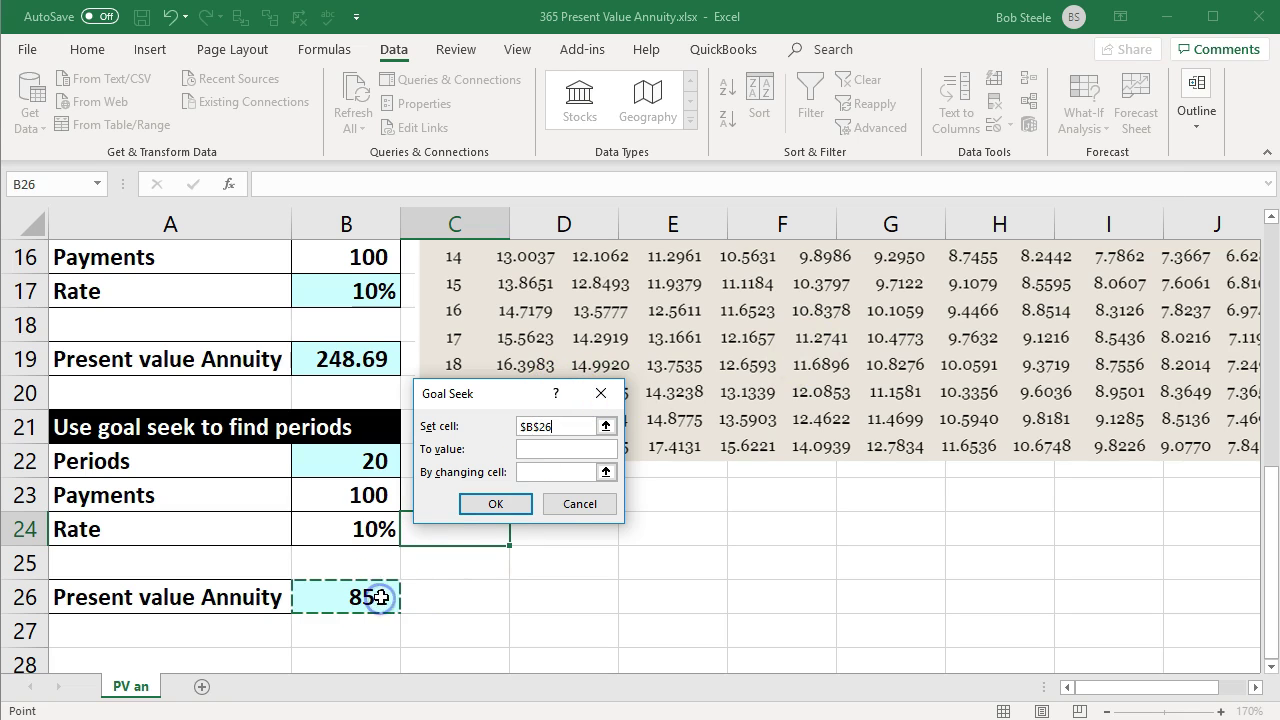
click(528, 449)
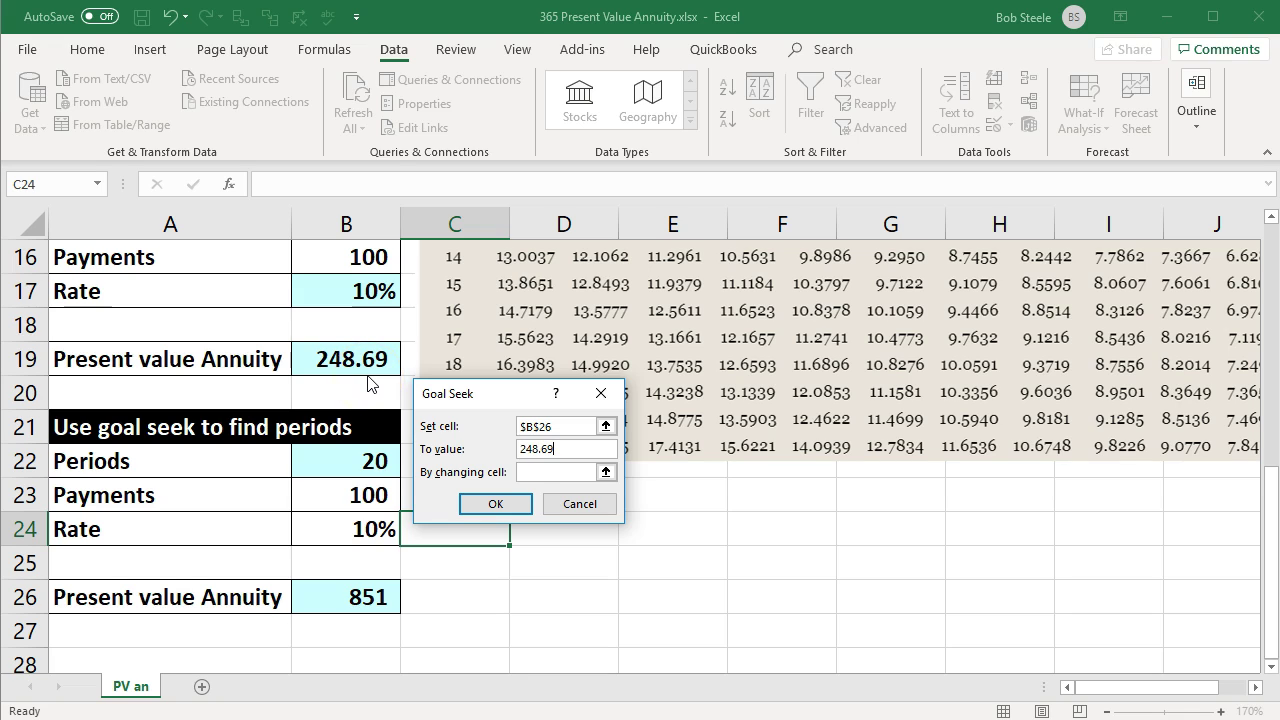
click(534, 471)
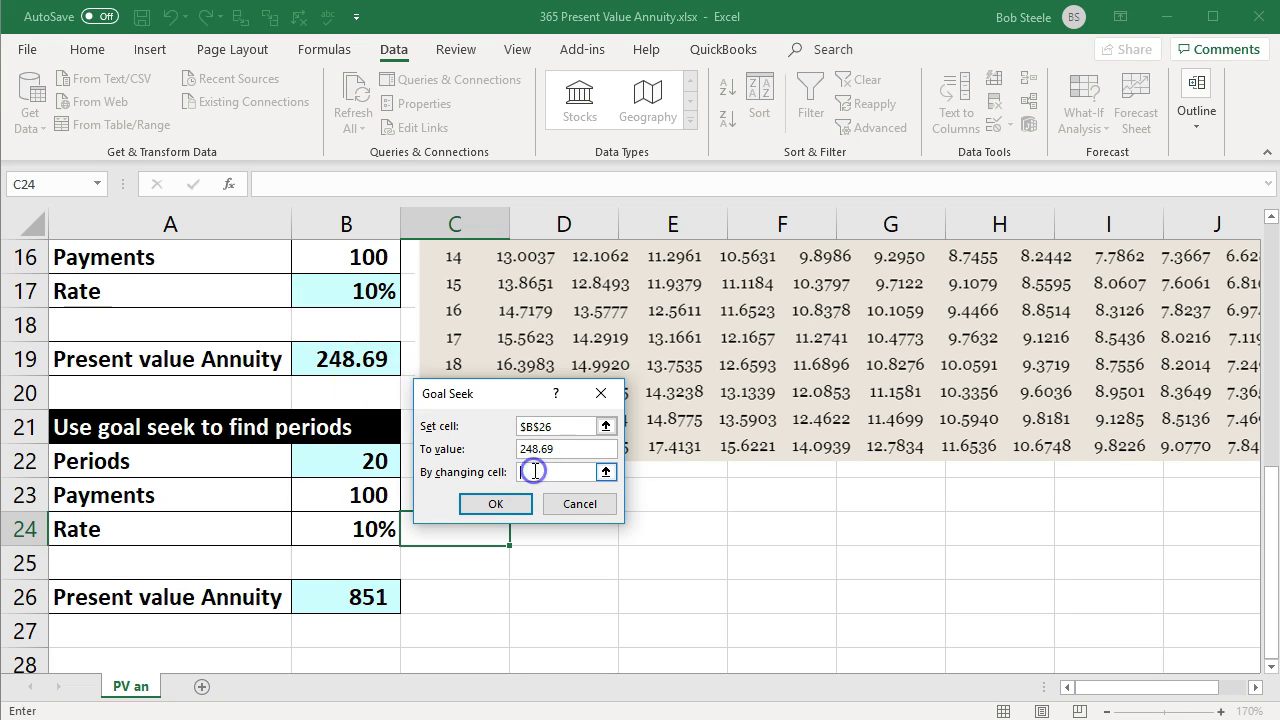
click(372, 460)
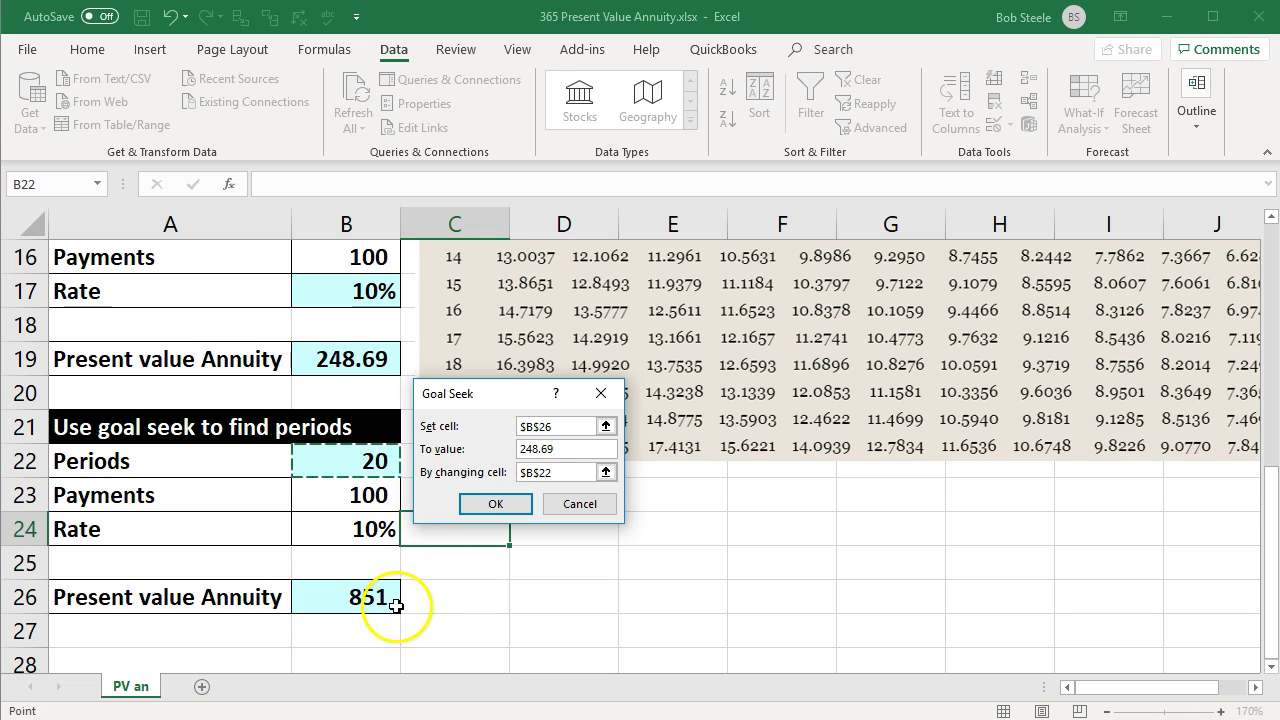
Step: Check the Goal Seek target and changing cell, run it, accept the solution, and inspect the solved periods in B22
click(551, 448)
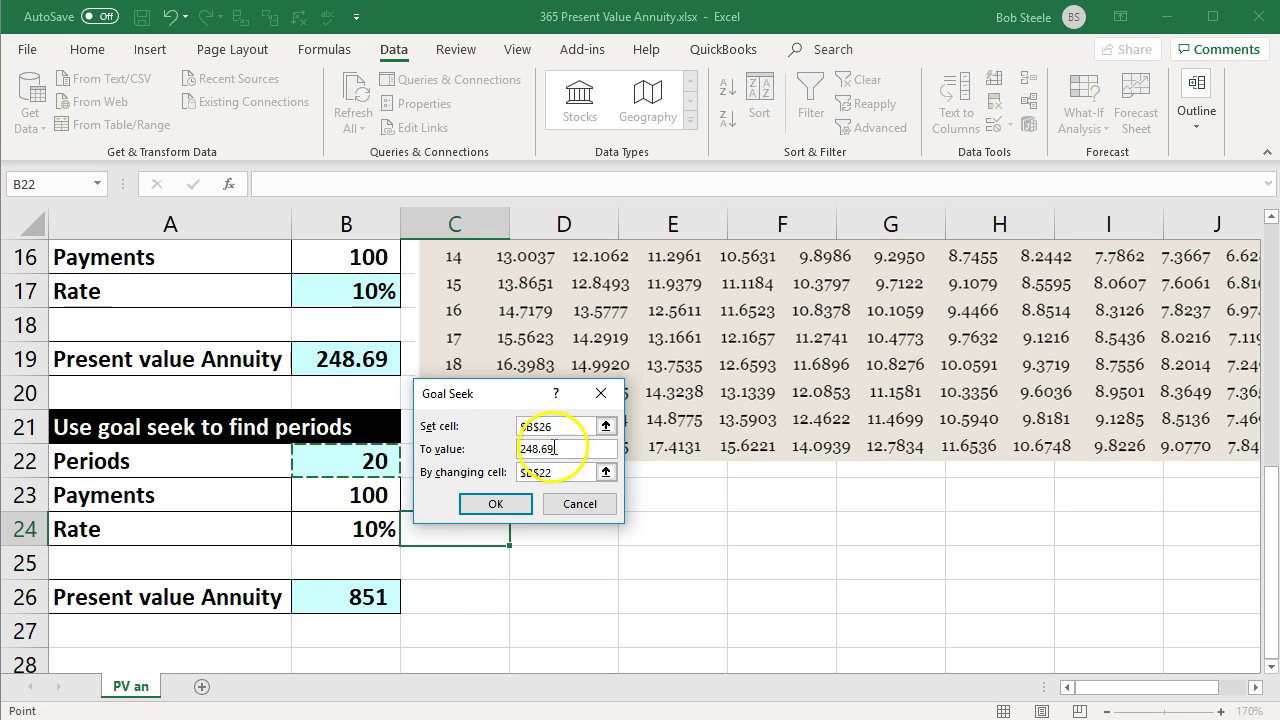
click(562, 473)
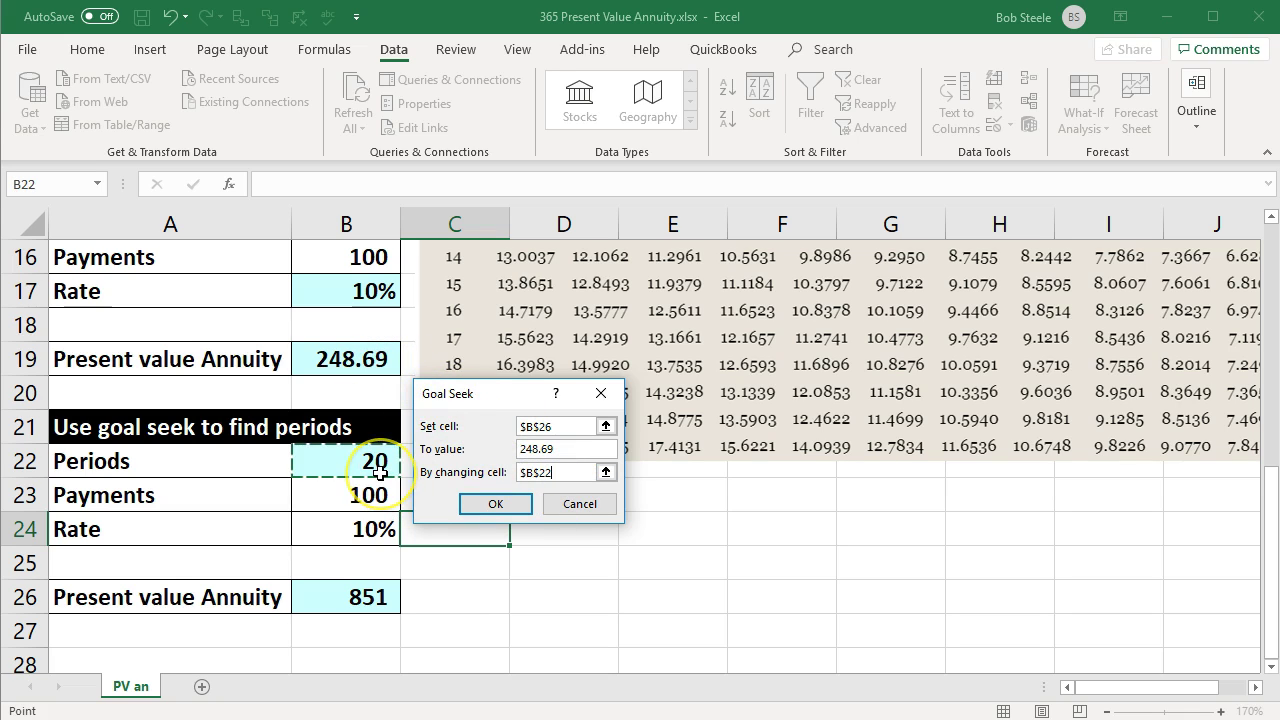
click(485, 503)
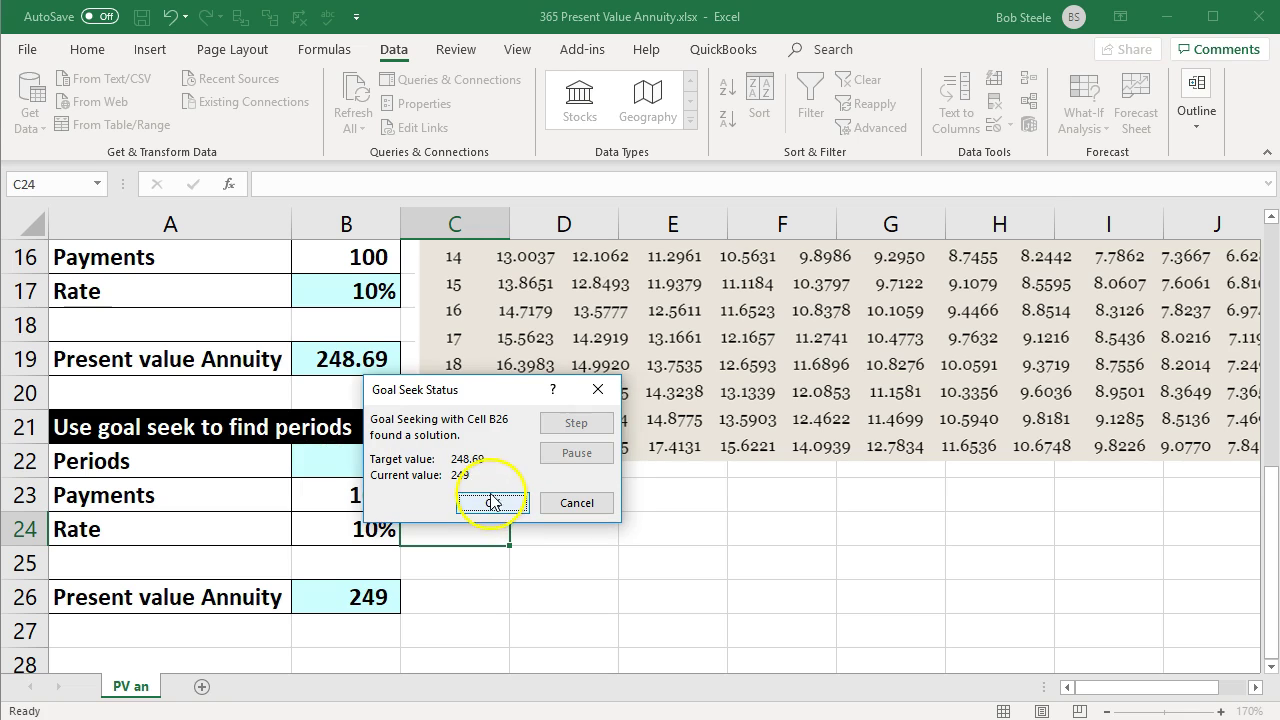
click(492, 504)
click(376, 460)
scroll(430, 520, up, 1)
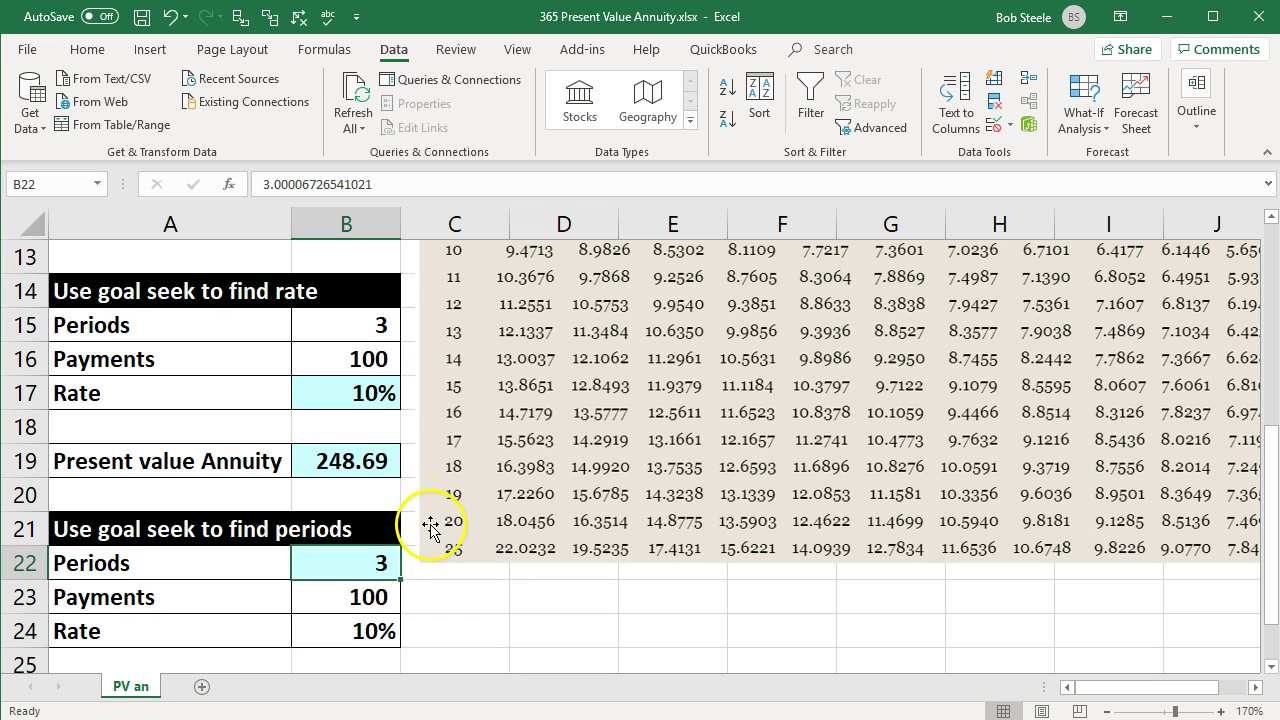
scroll(412, 476, down, 1)
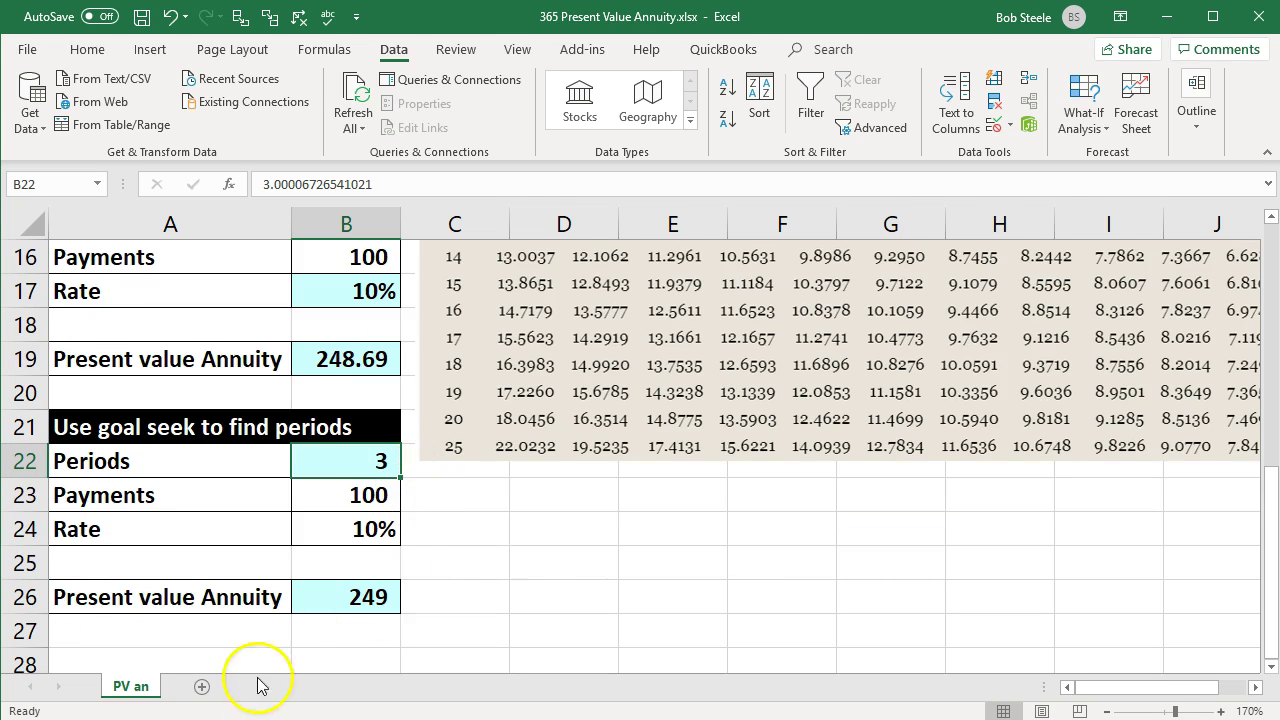